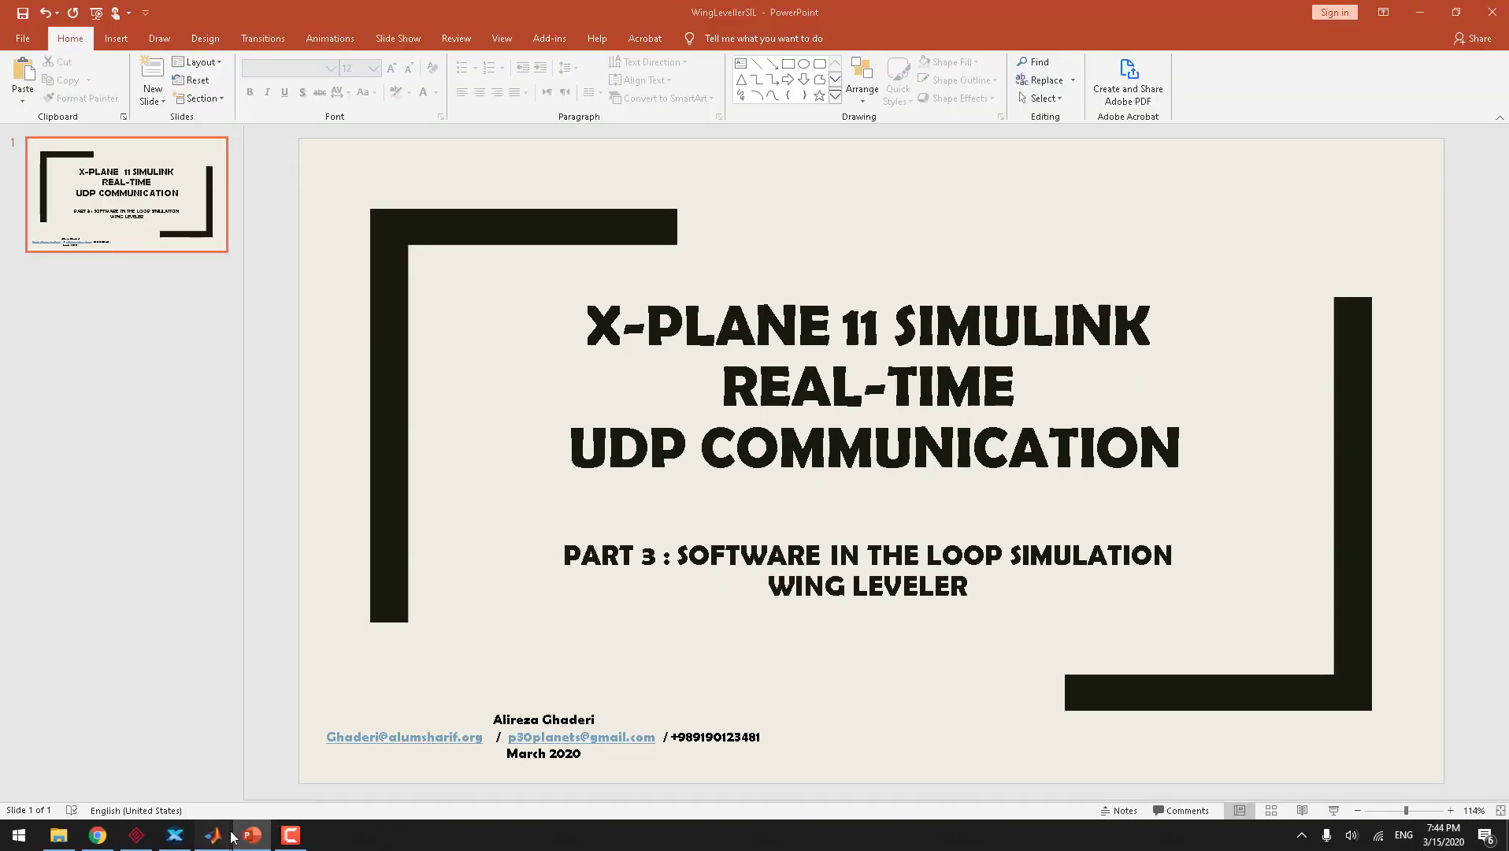
# Bring the wingLevelerSil model window forward and select its Sensors subsystem
pyautogui.moveTo(224, 834)
pyautogui.click(276, 788)
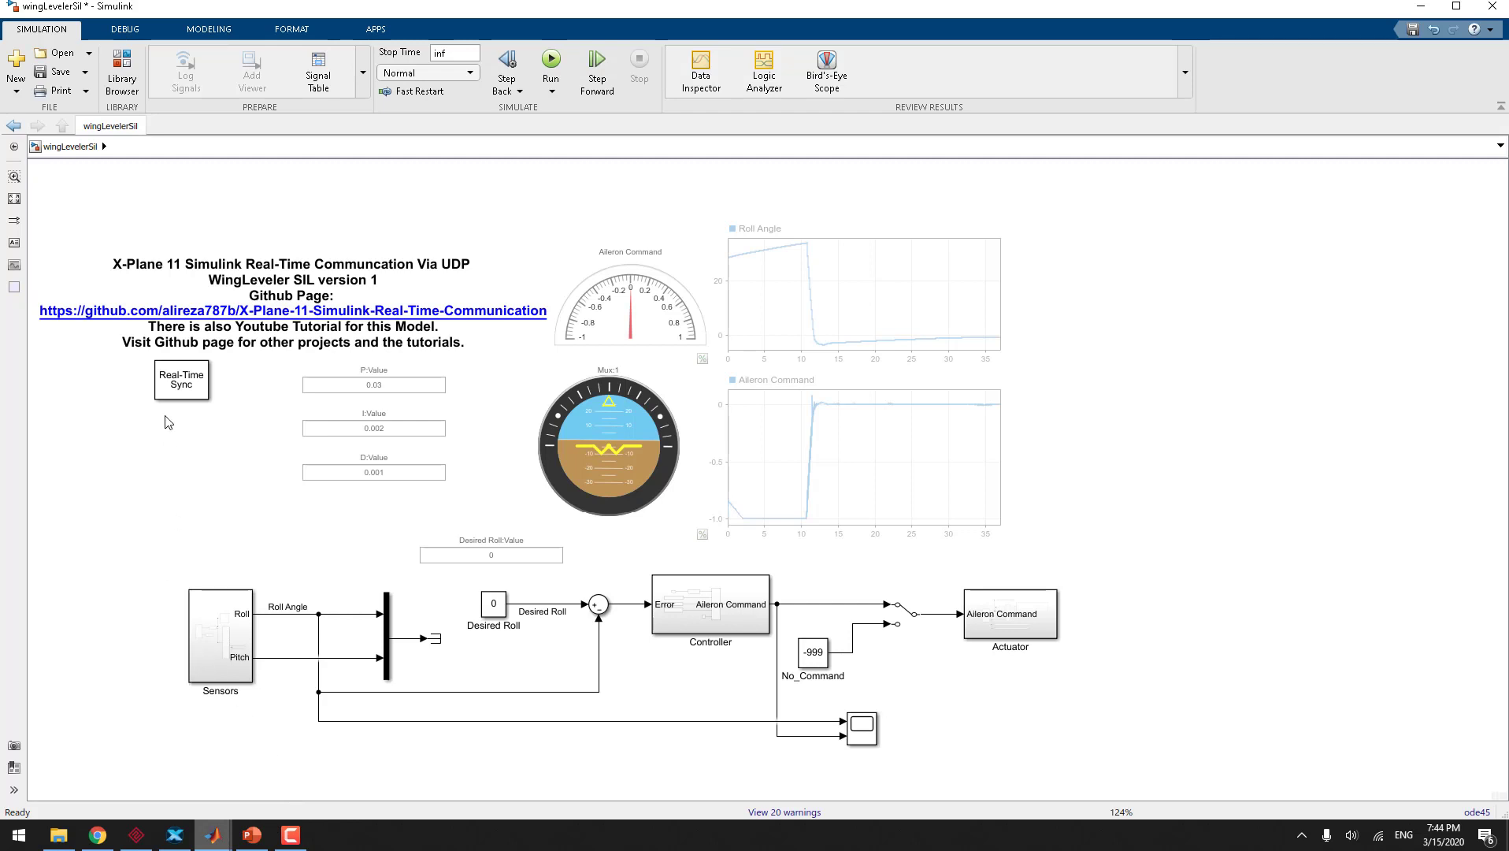
pyautogui.click(179, 339)
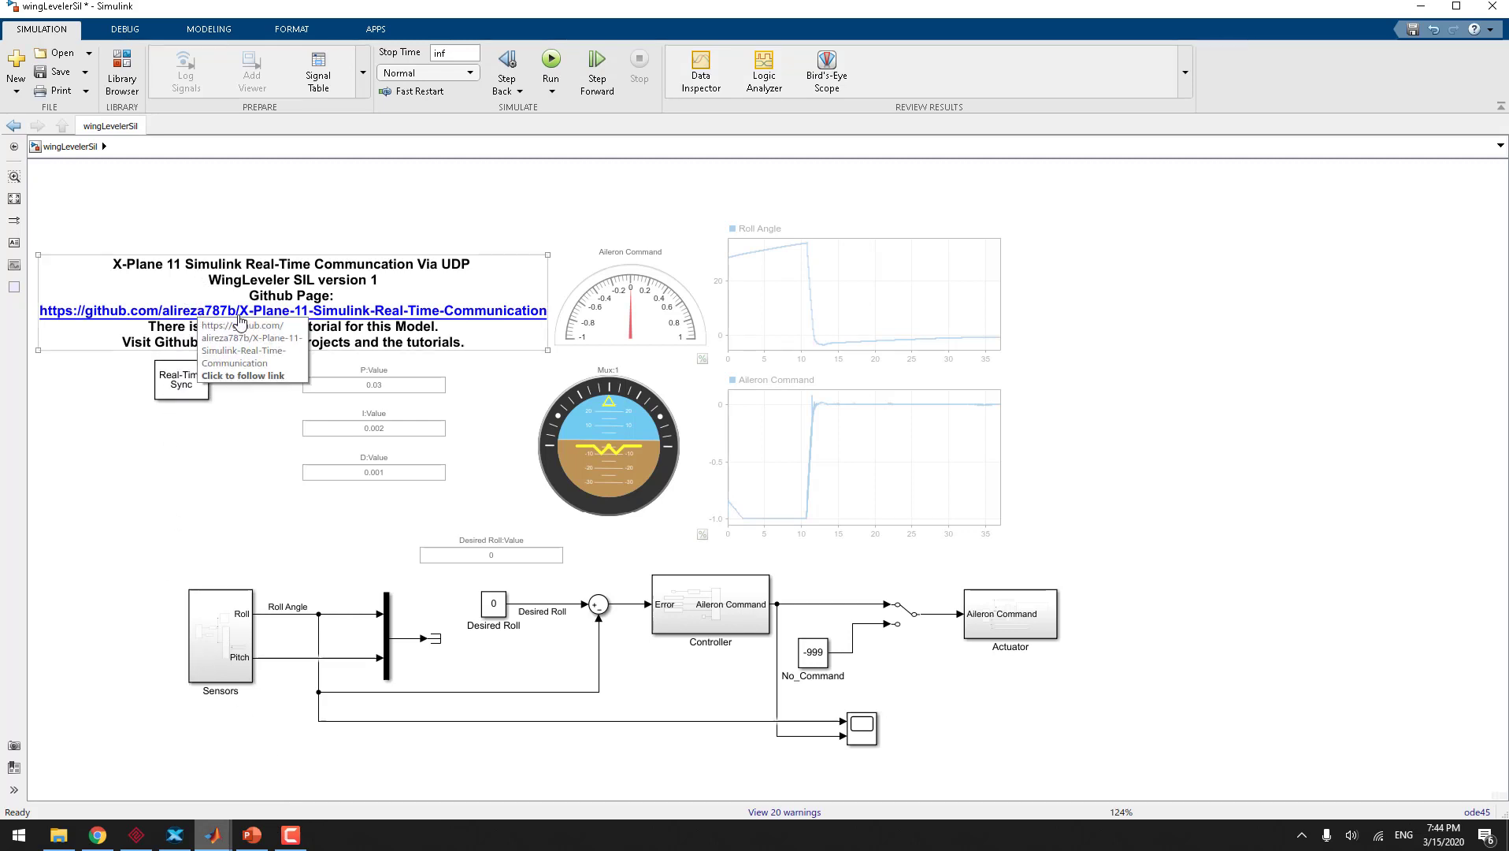
pyautogui.click(449, 364)
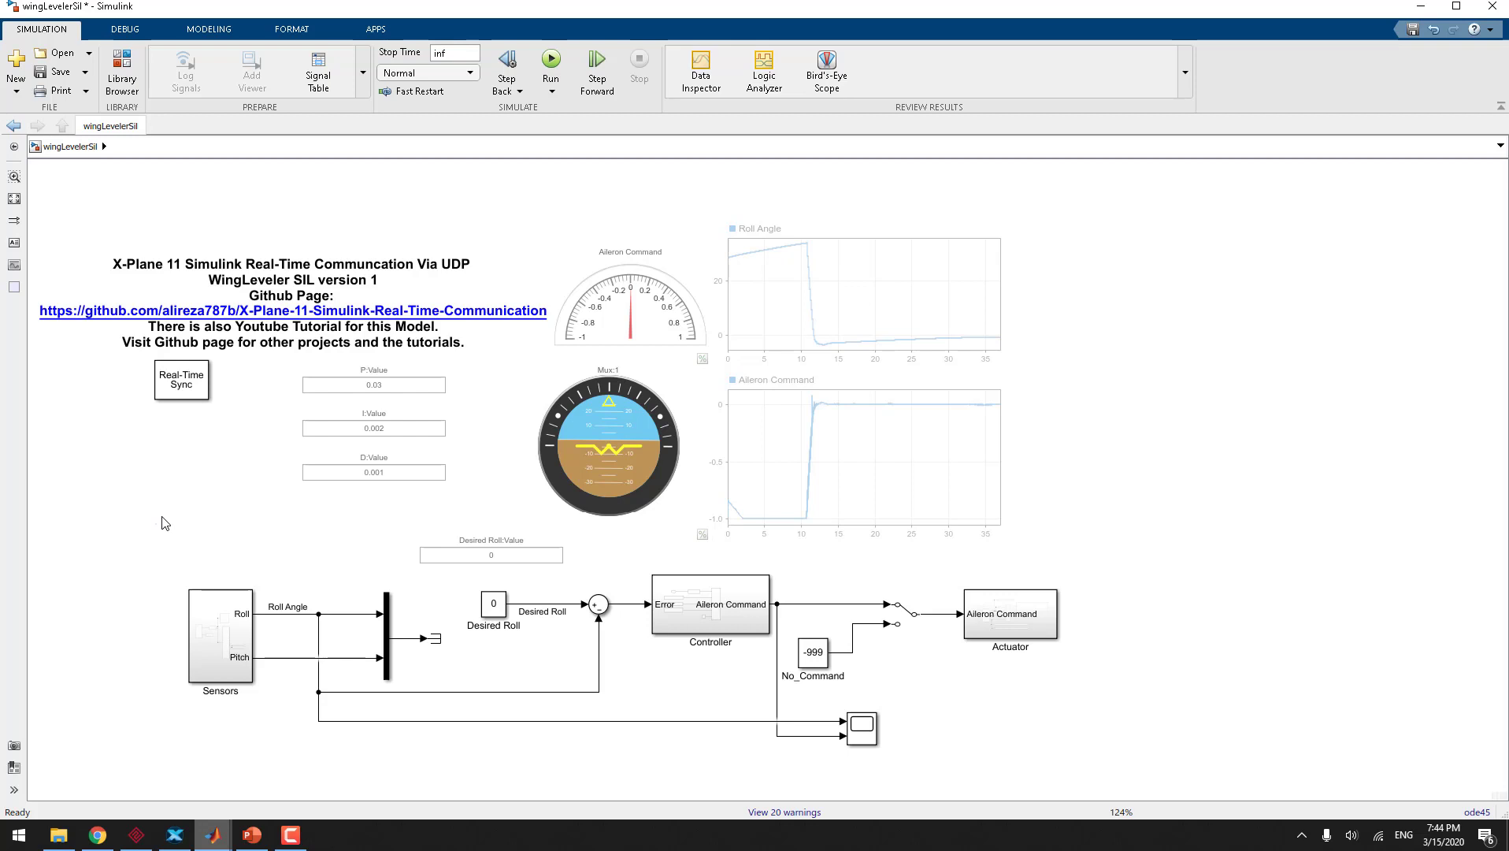
pyautogui.click(203, 624)
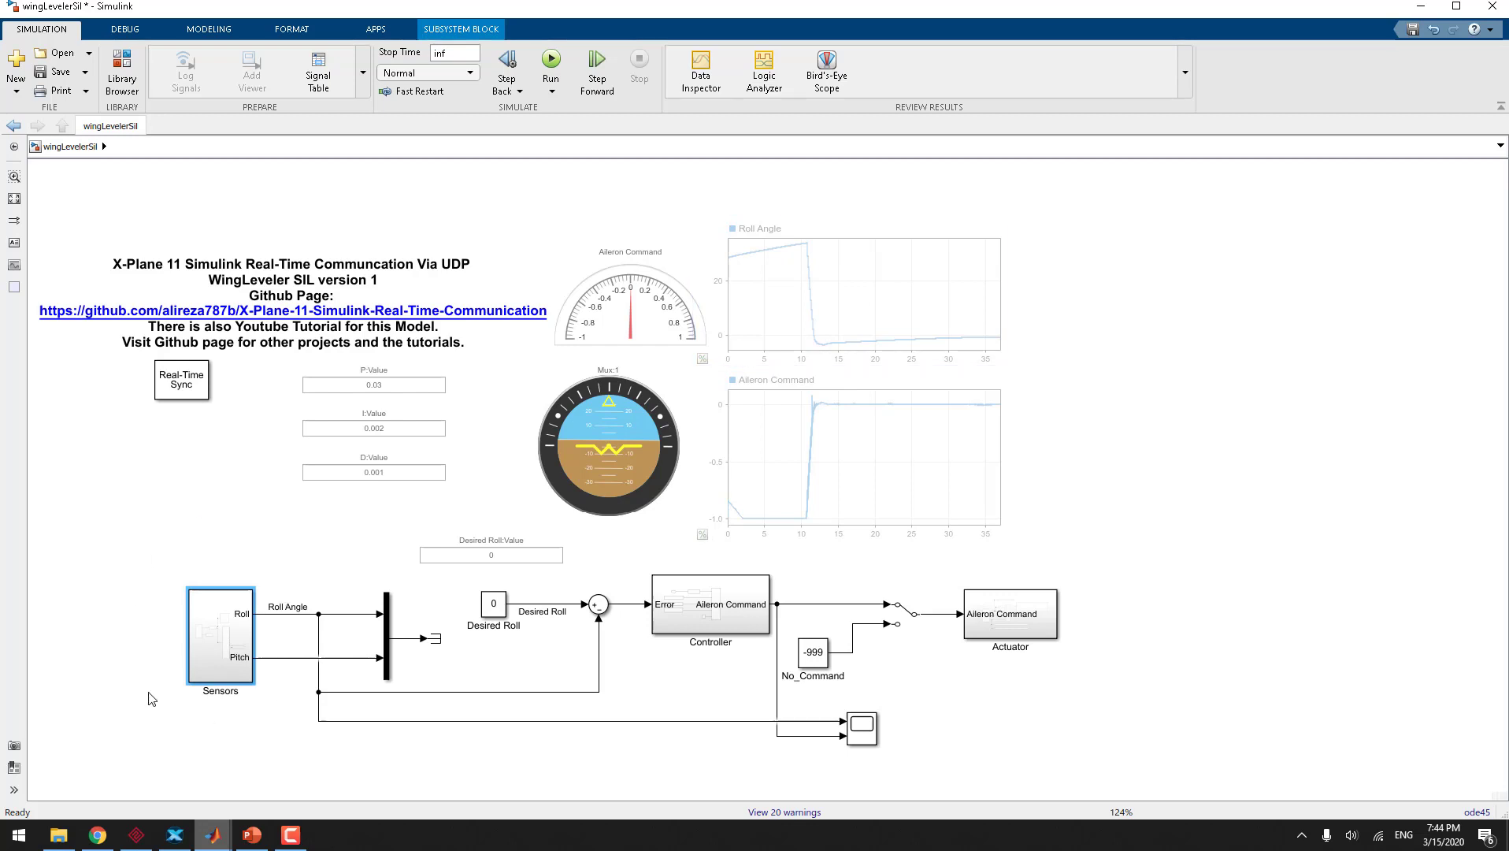
# Open the Sensors subsystem and its UDP Receive parameters (port 49004, message length 293, sample time 0.05)
pyautogui.doubleClick(237, 628)
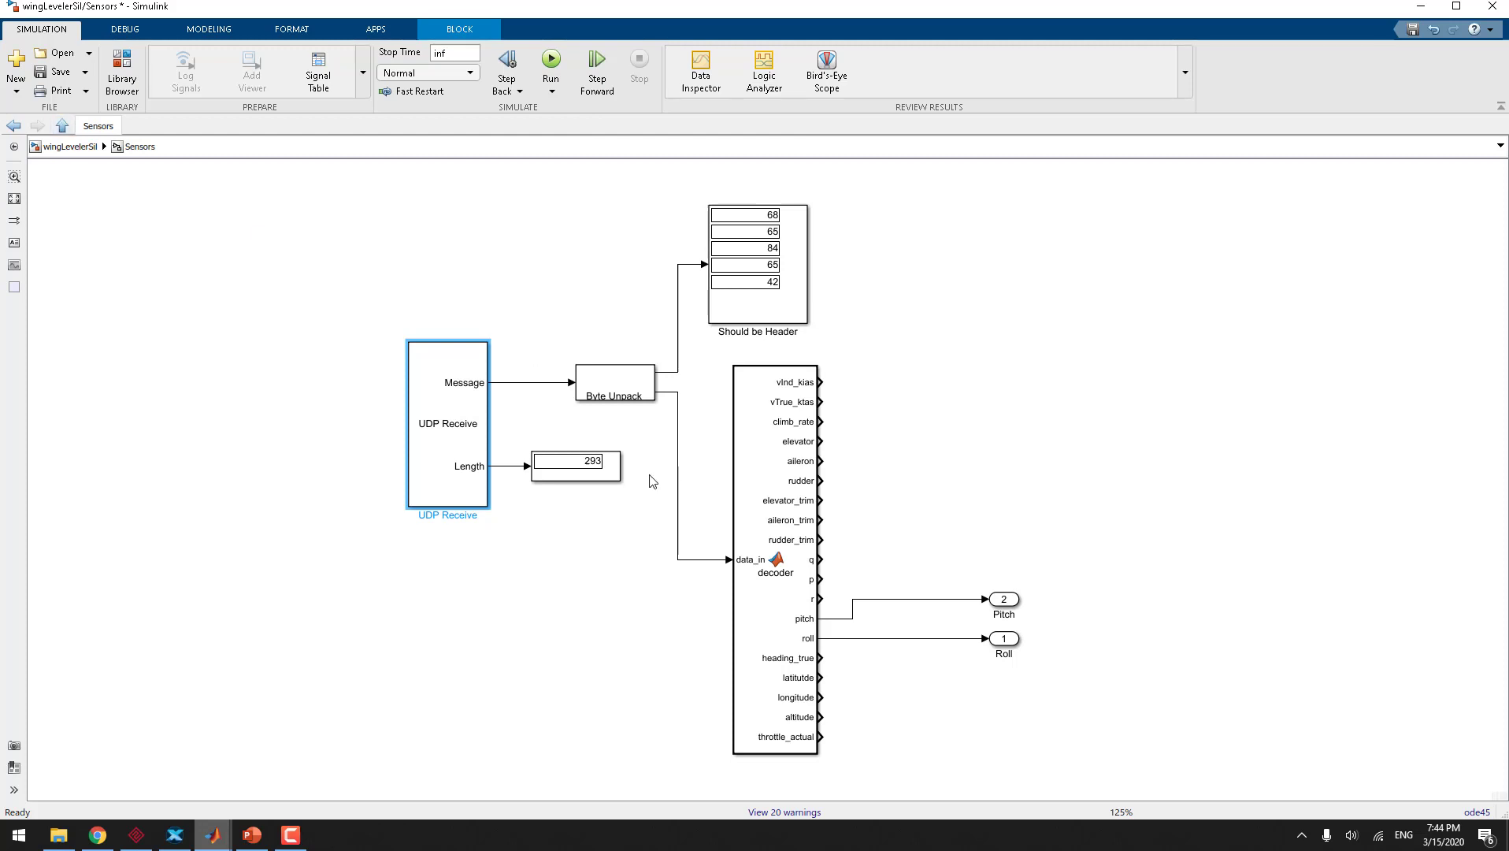
pyautogui.doubleClick(482, 447)
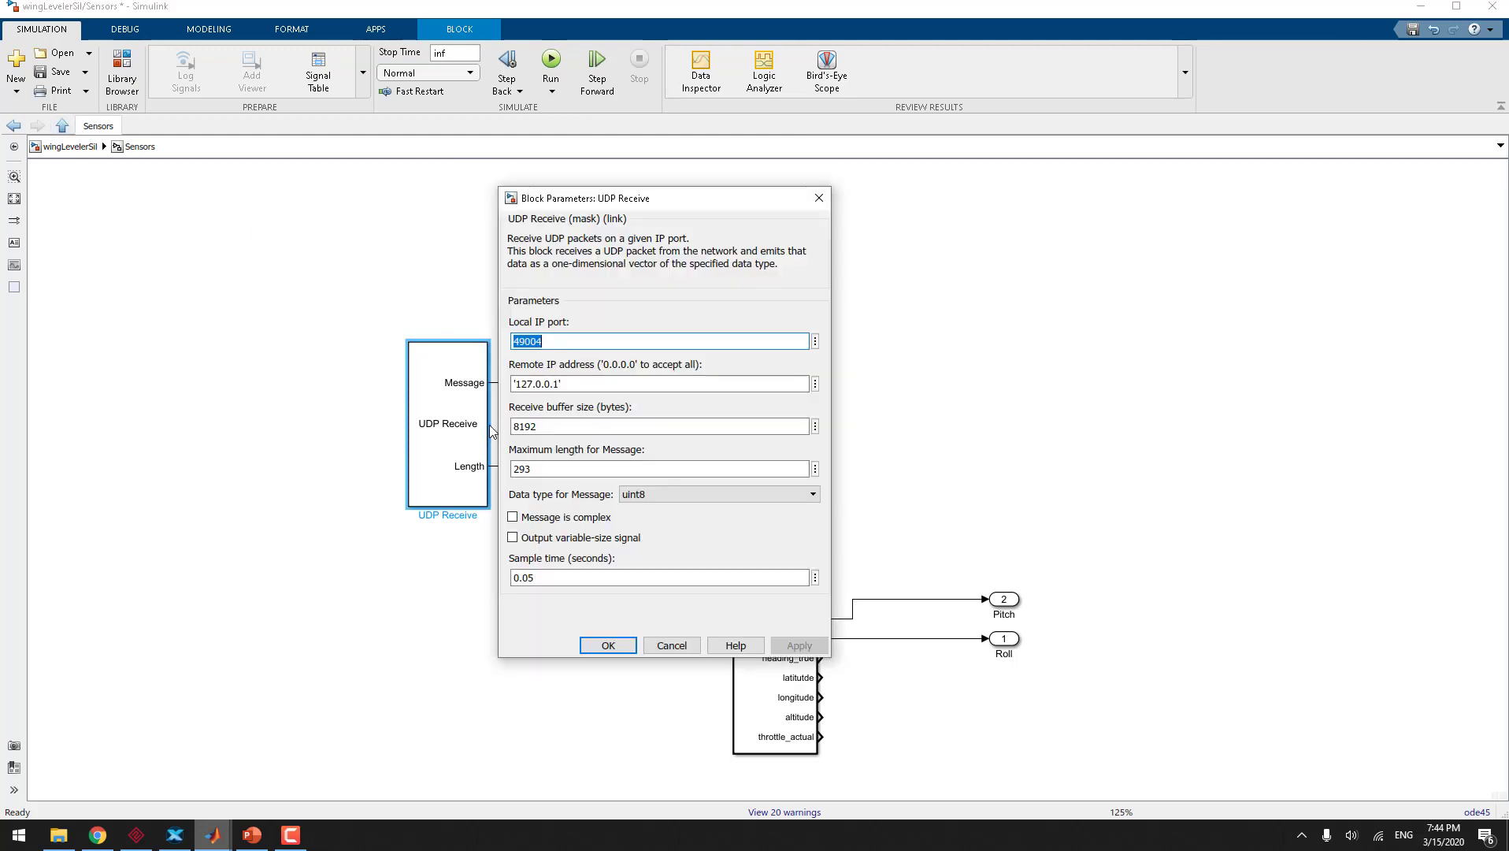
pyautogui.click(175, 835)
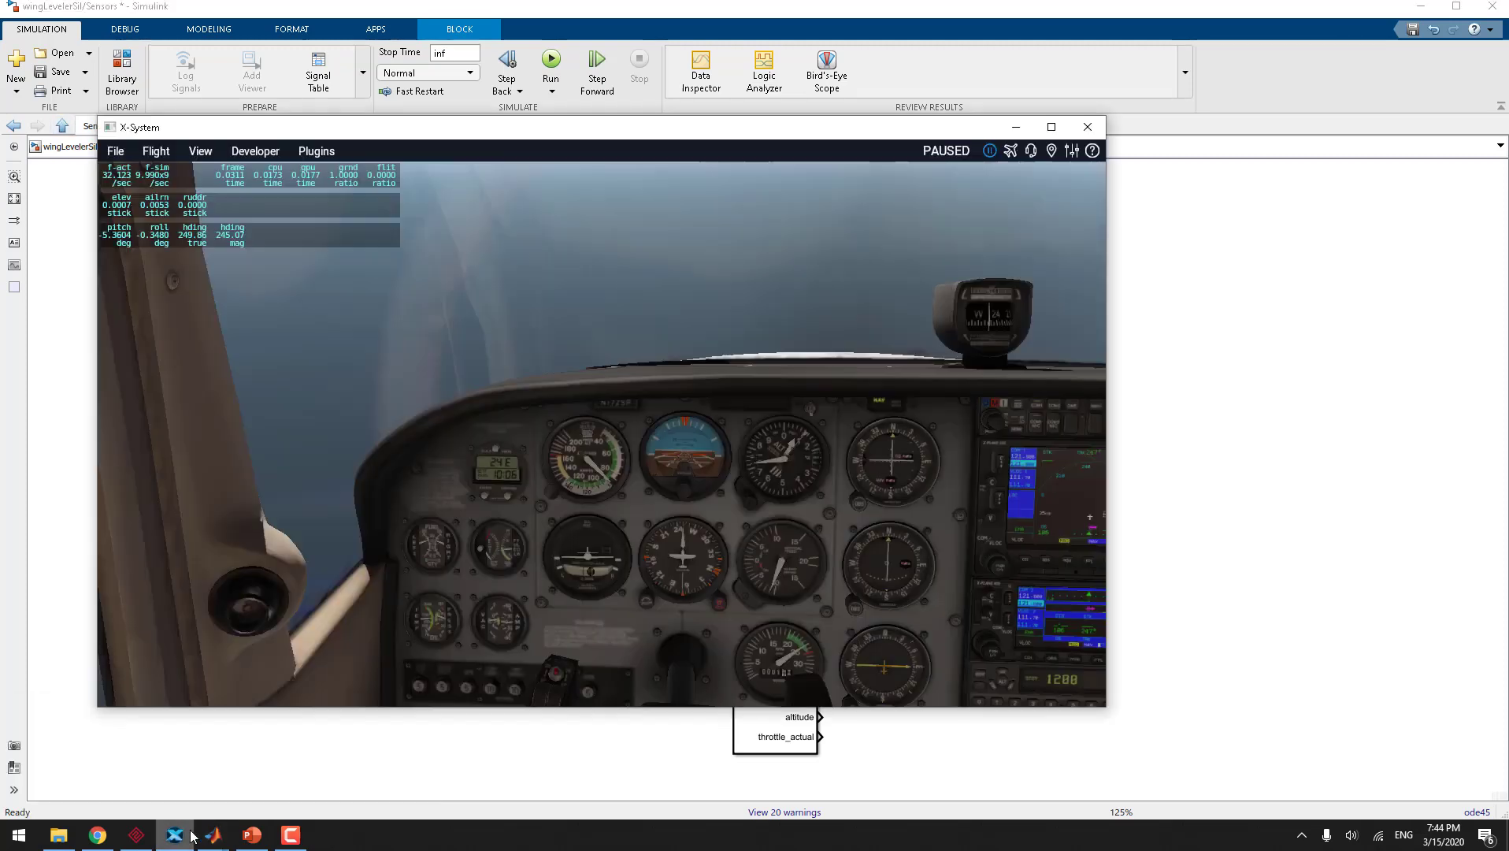
pyautogui.click(1072, 151)
pyautogui.doubleClick(1035, 597)
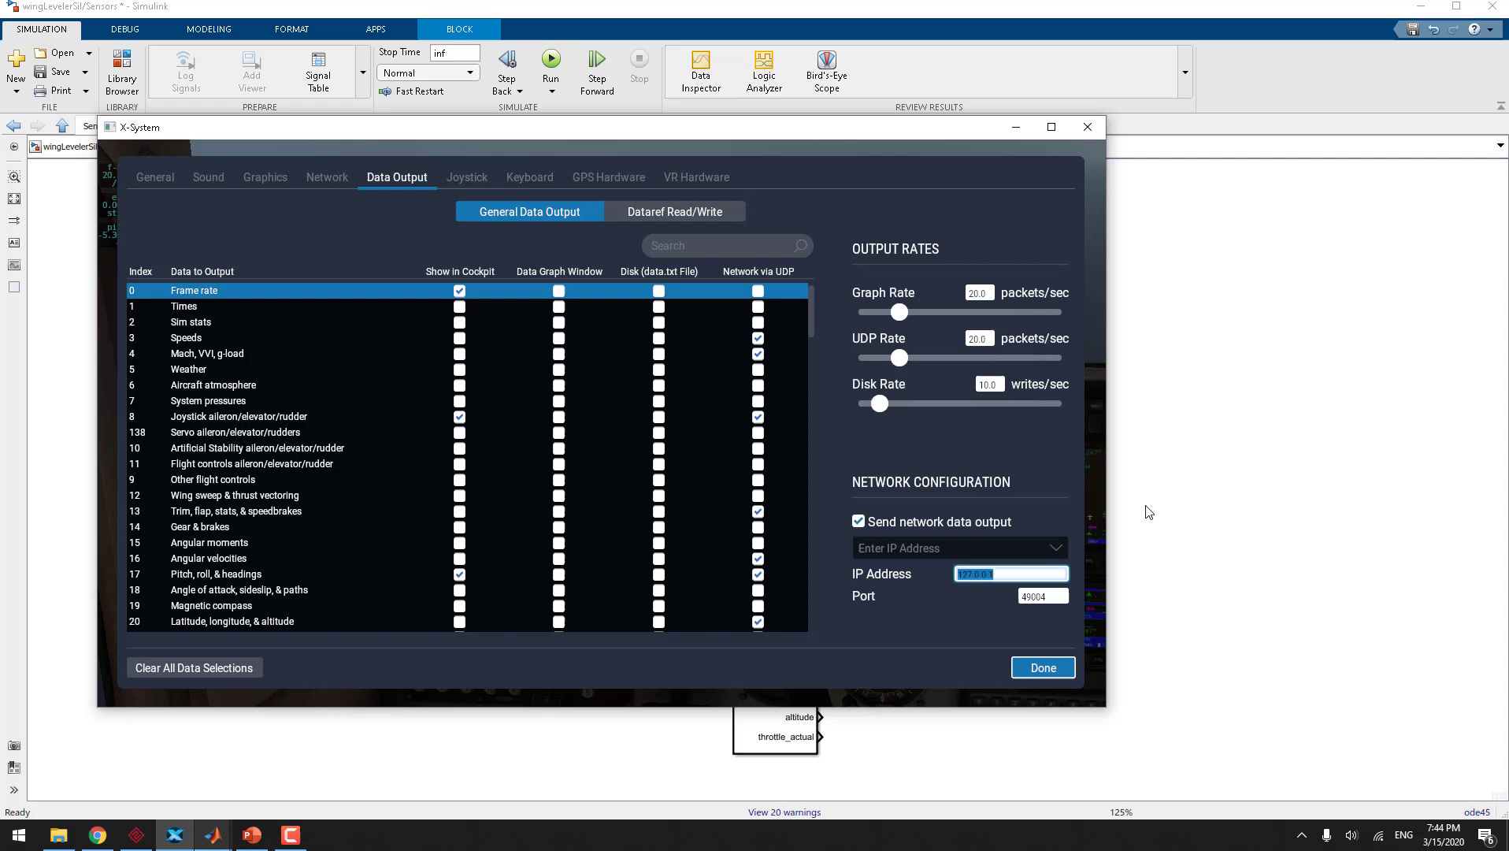
pyautogui.click(1203, 488)
pyautogui.doubleClick(466, 422)
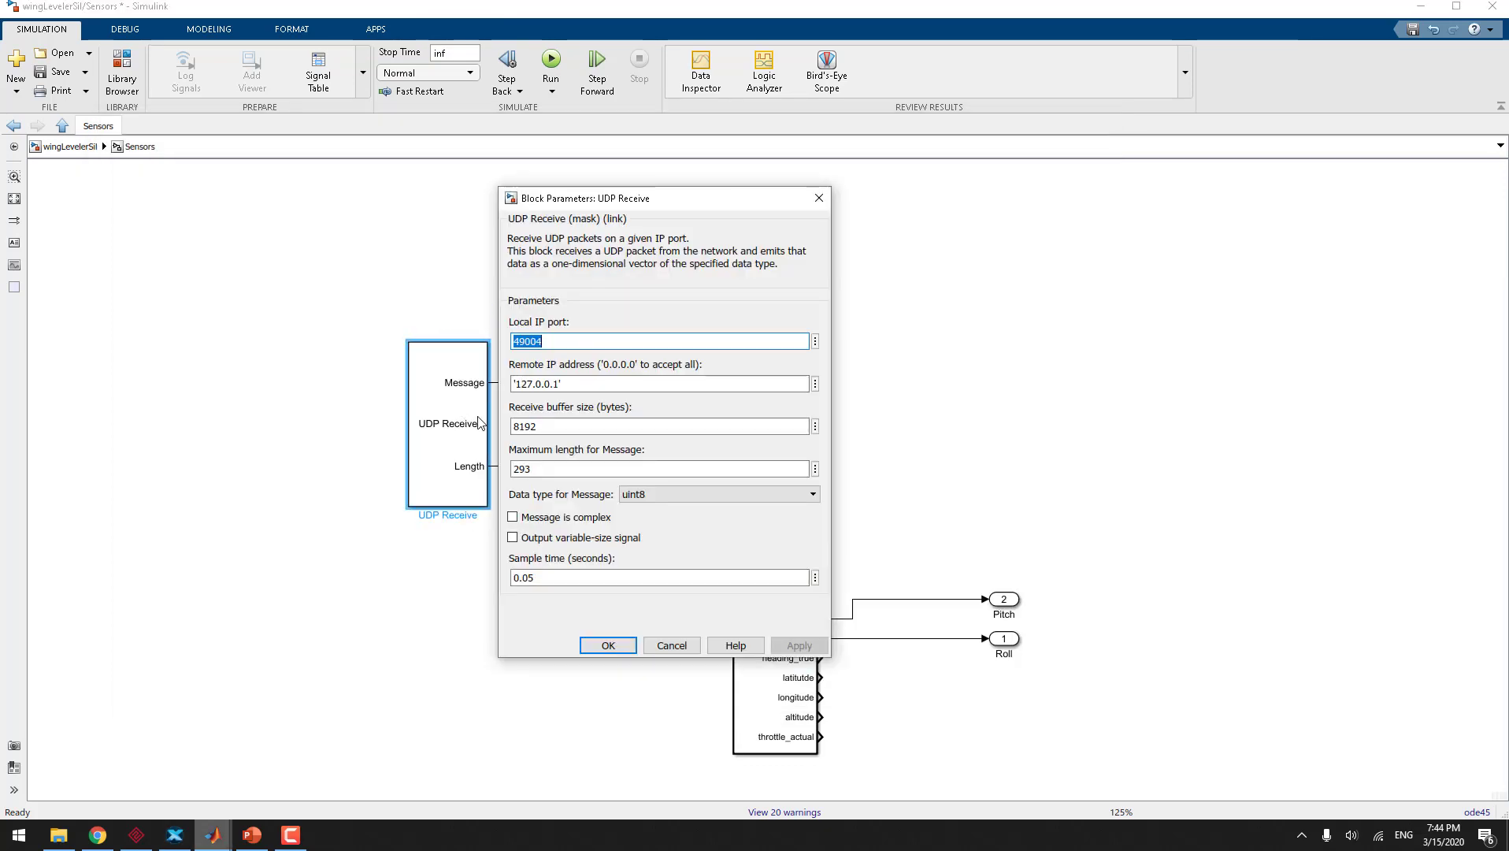
# Close UDP Receive, review the decoder function code (e.g. pitch=data_in(2,6)), then return to Sensors
pyautogui.click(609, 646)
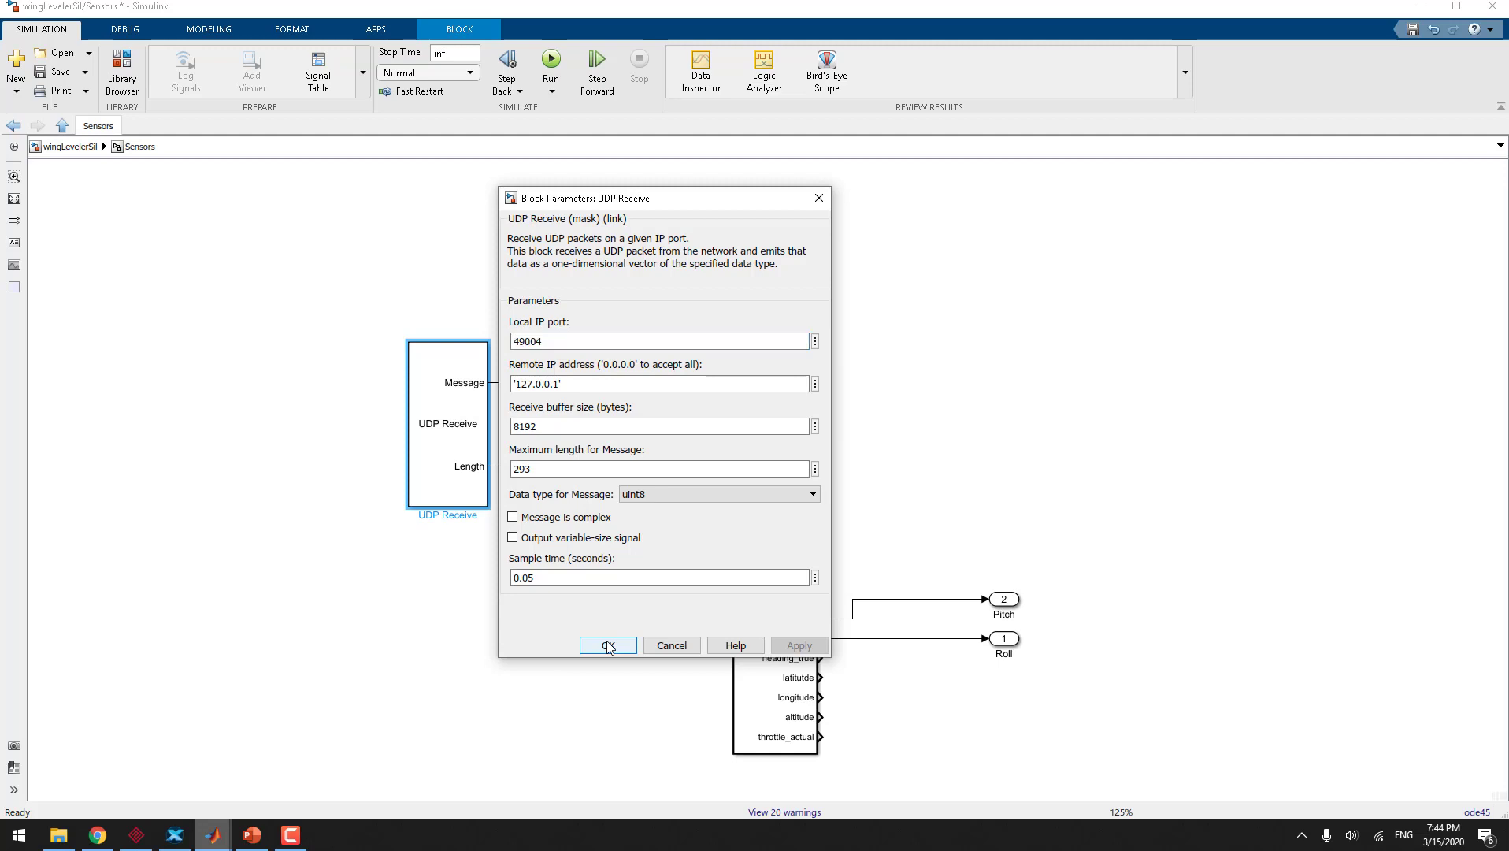
pyautogui.click(796, 463)
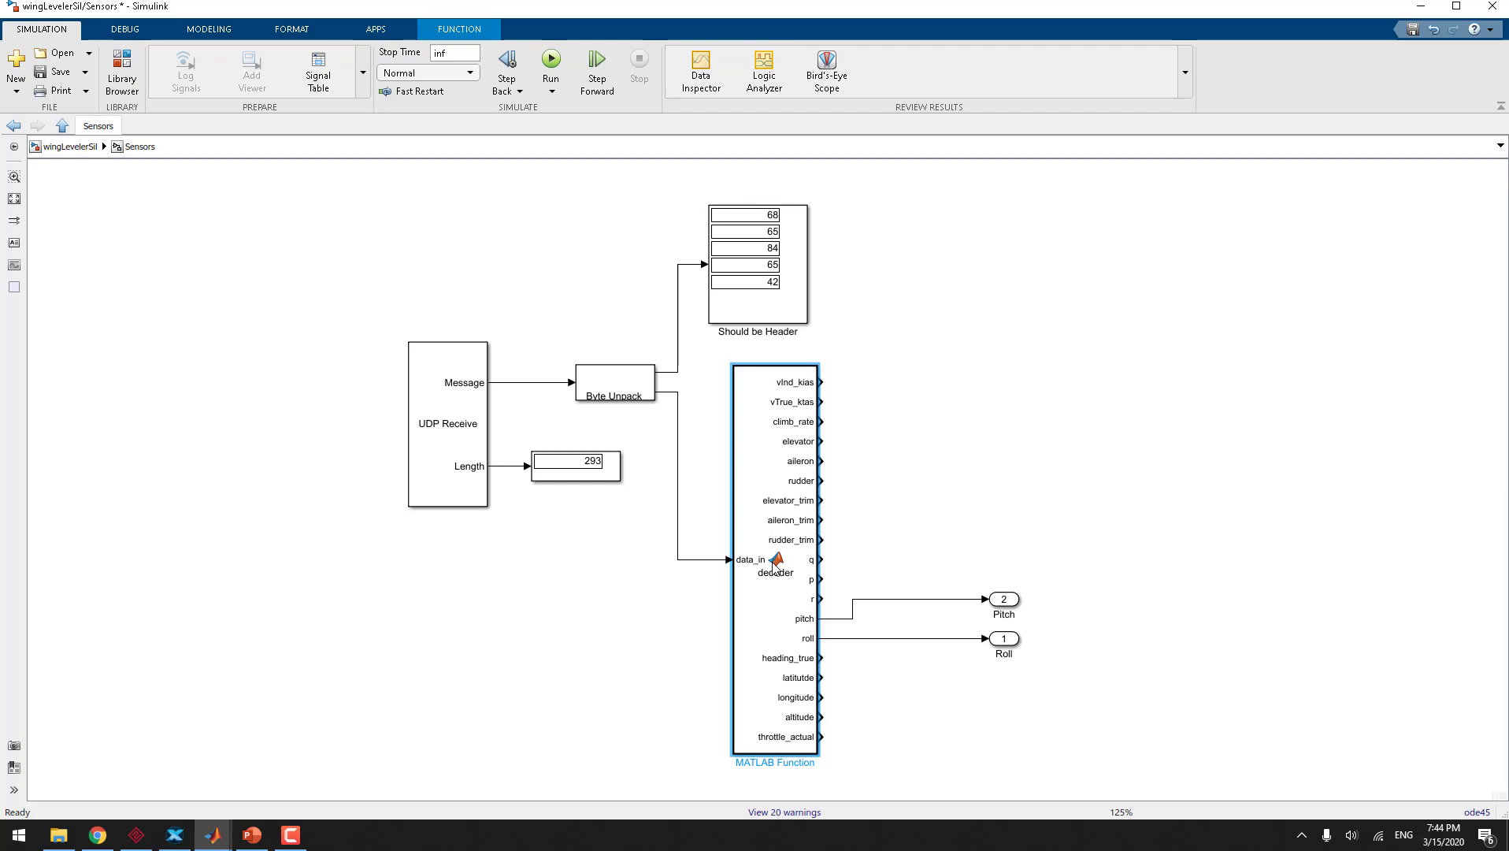
pyautogui.doubleClick(776, 561)
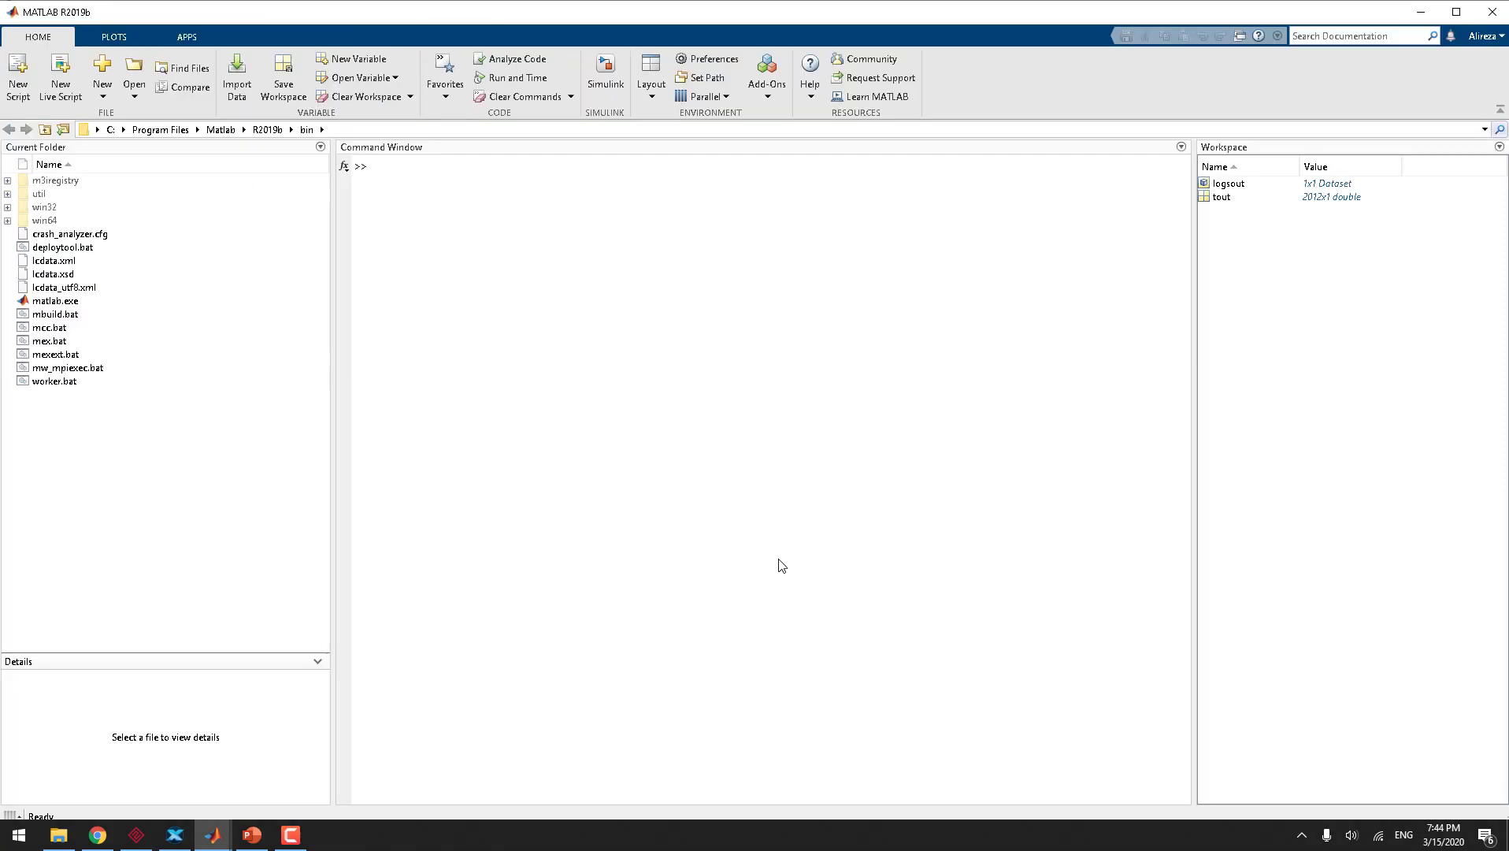
pyautogui.click(543, 366)
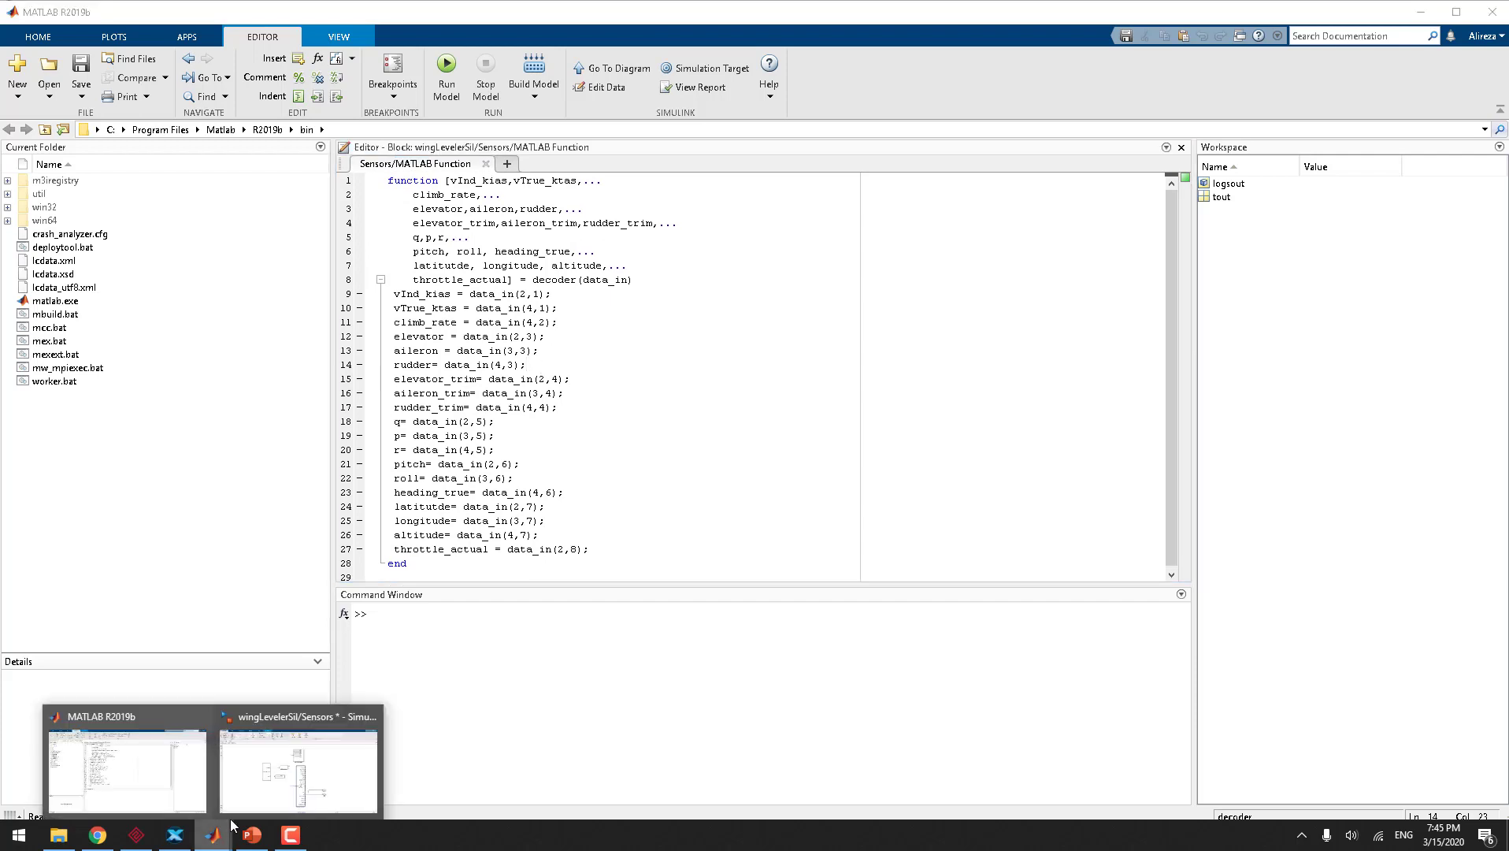
pyautogui.moveTo(213, 835)
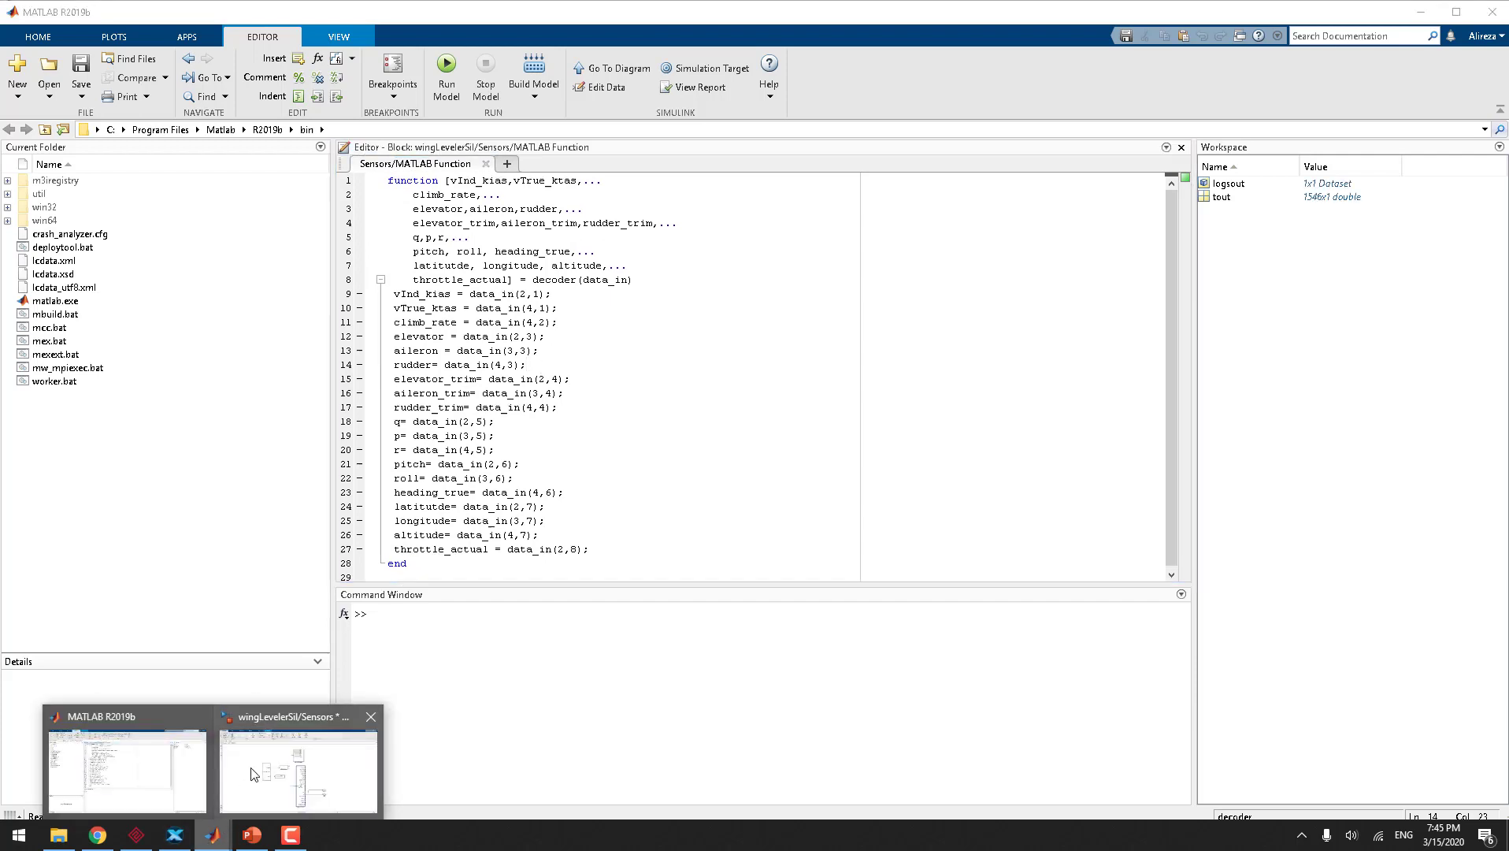
pyautogui.click(260, 763)
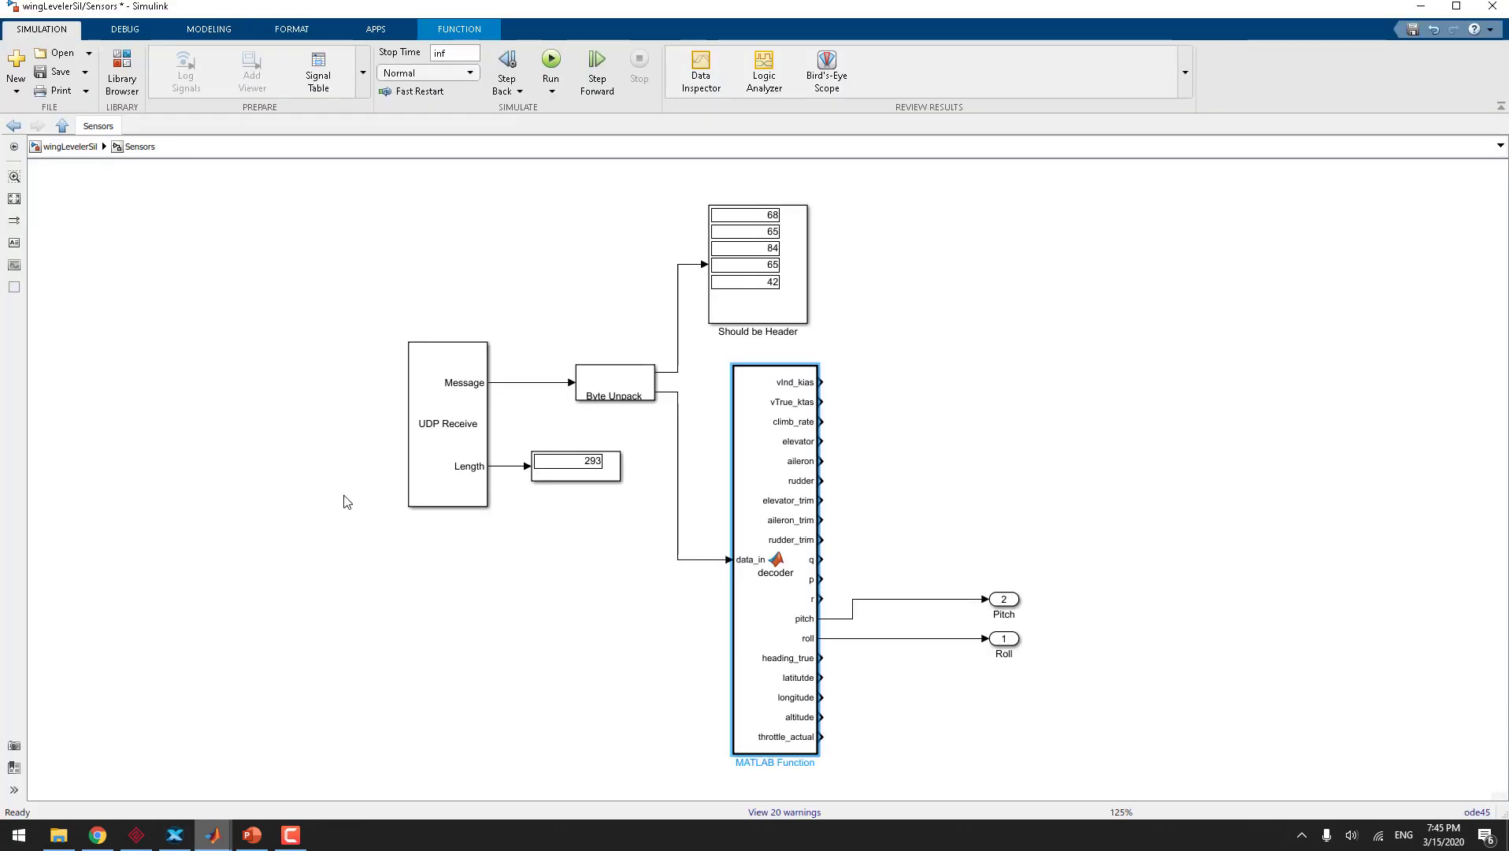
# Open the Actuator subsystem and review MATLAB Function1's packing code, then return to its diagram
pyautogui.click(63, 126)
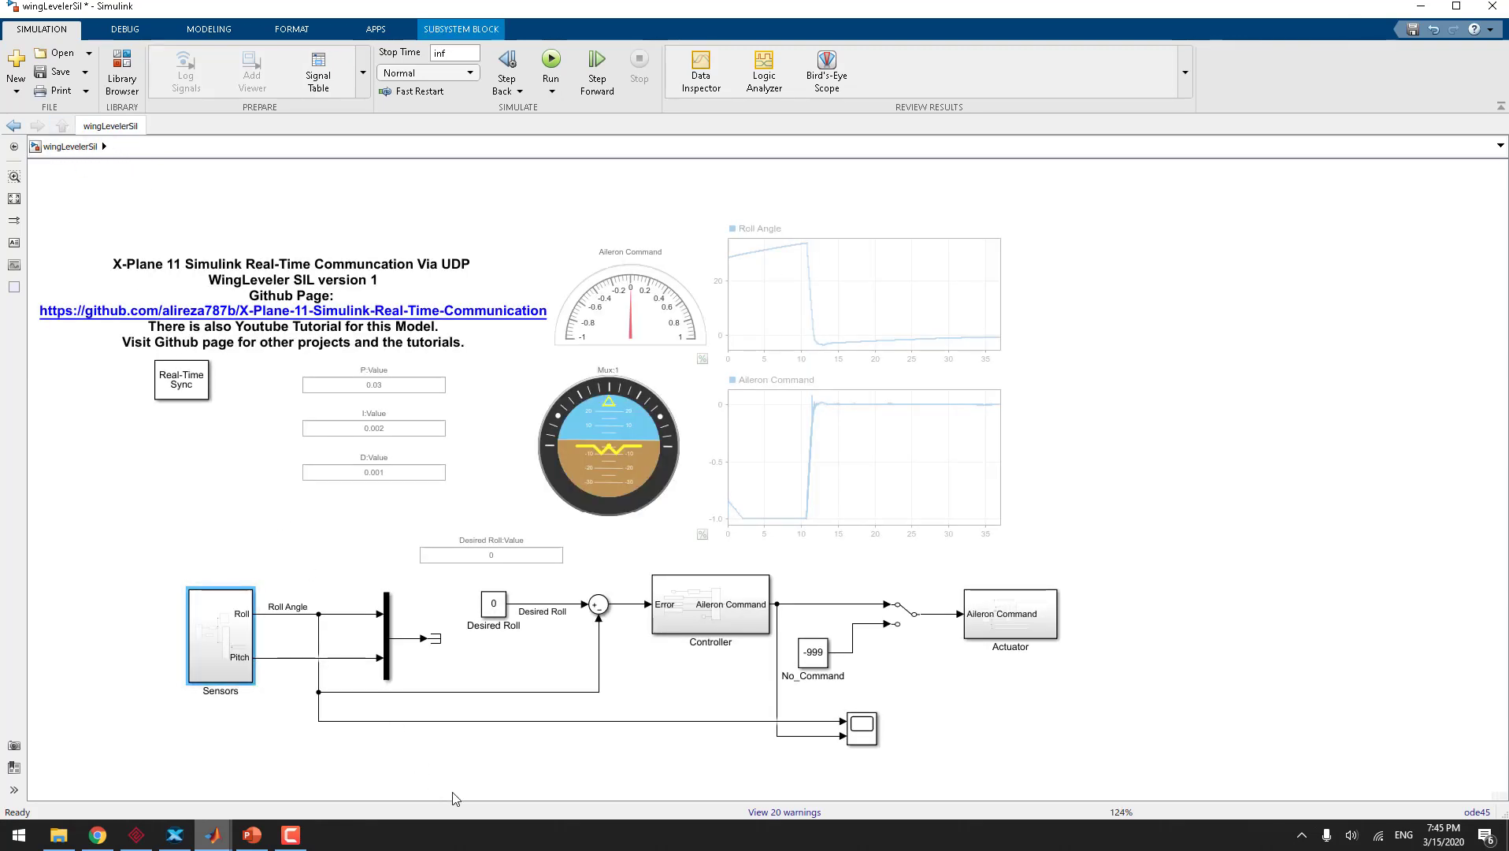
pyautogui.click(996, 628)
pyautogui.doubleClick(995, 628)
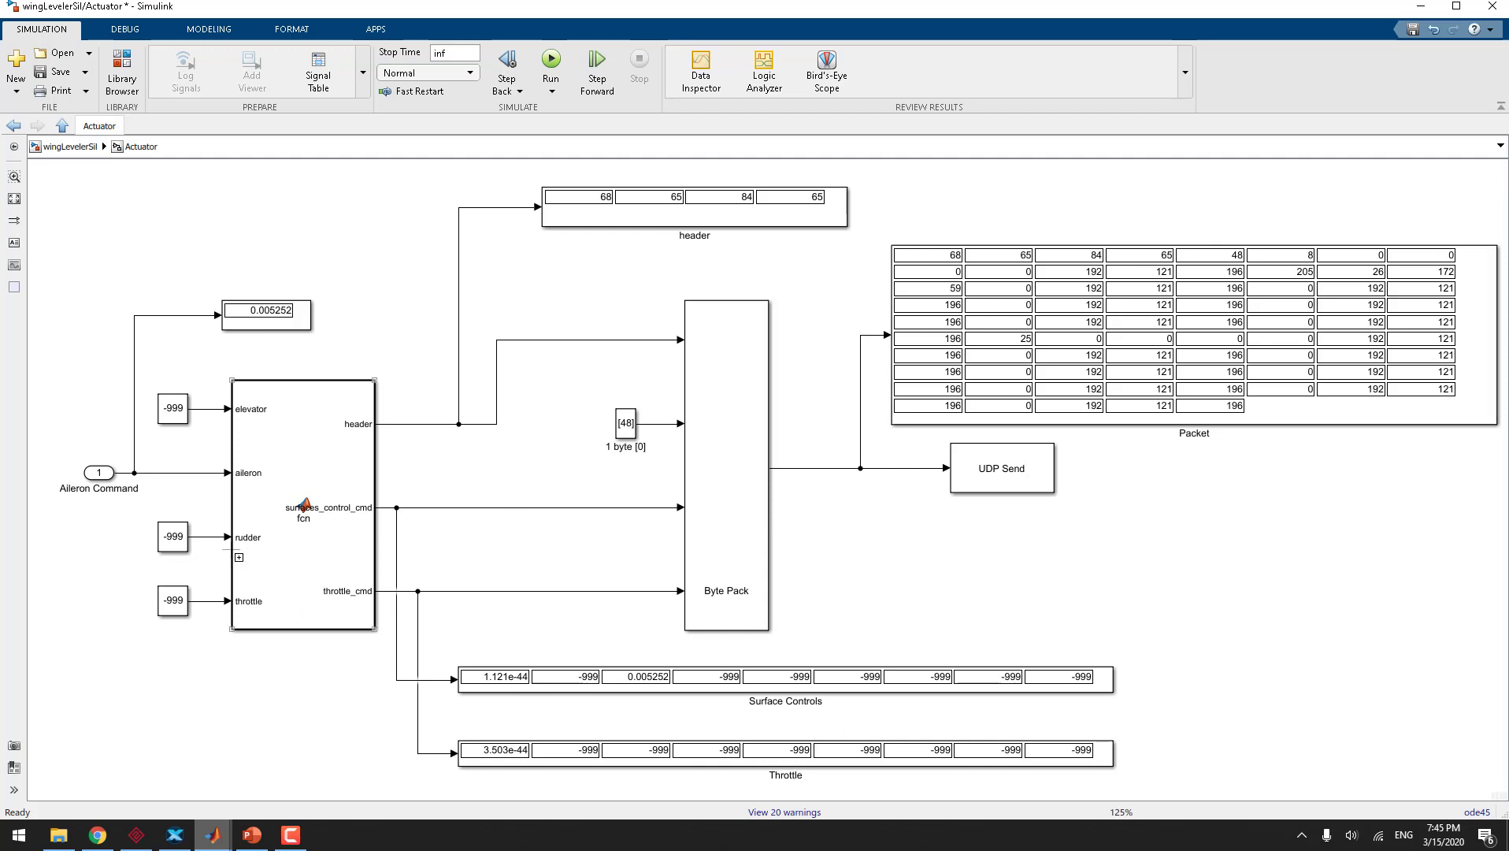
pyautogui.click(268, 441)
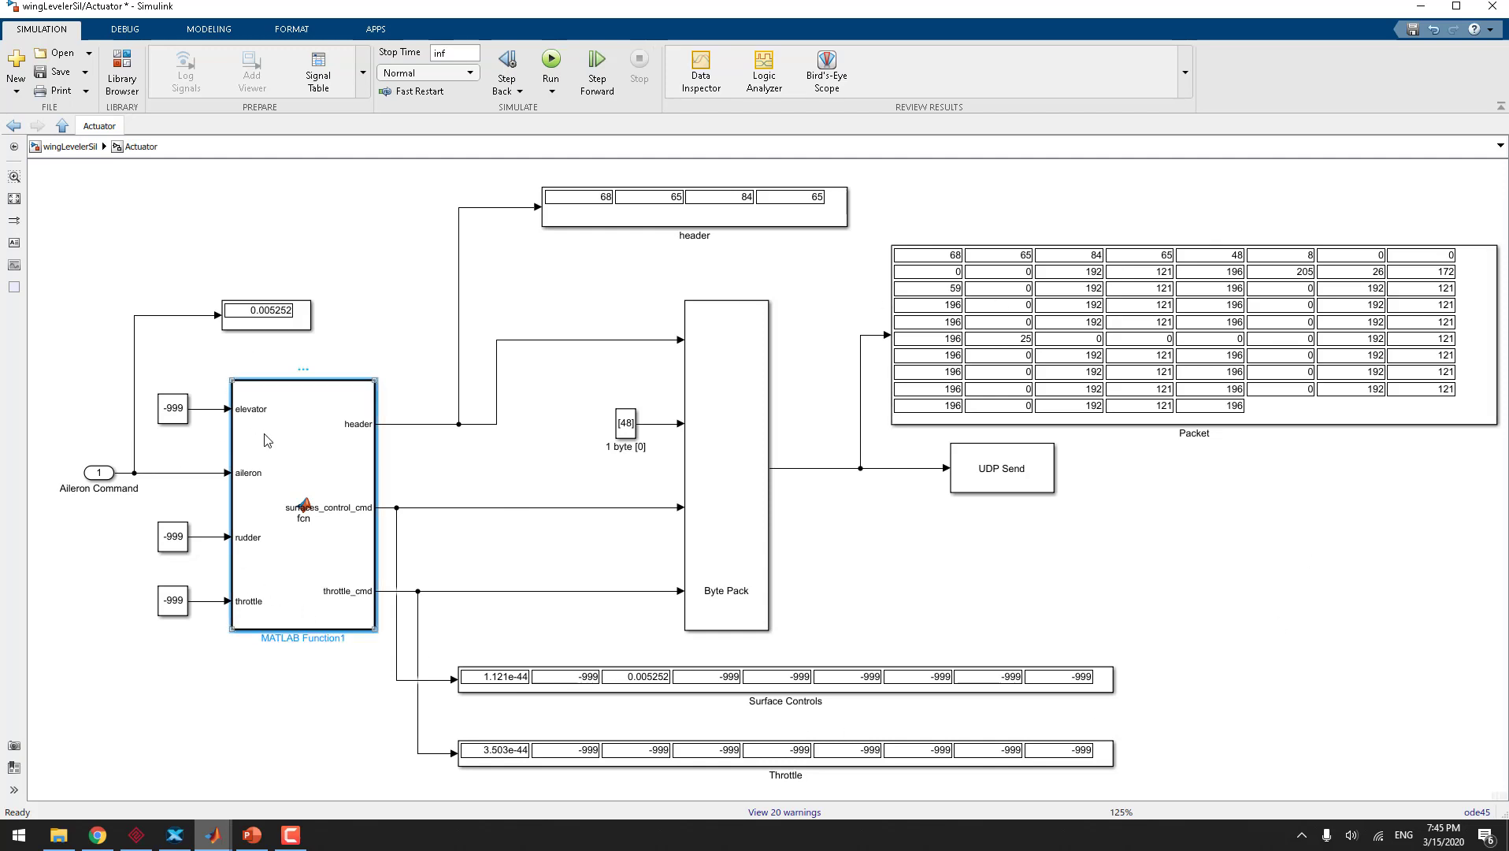
pyautogui.doubleClick(268, 440)
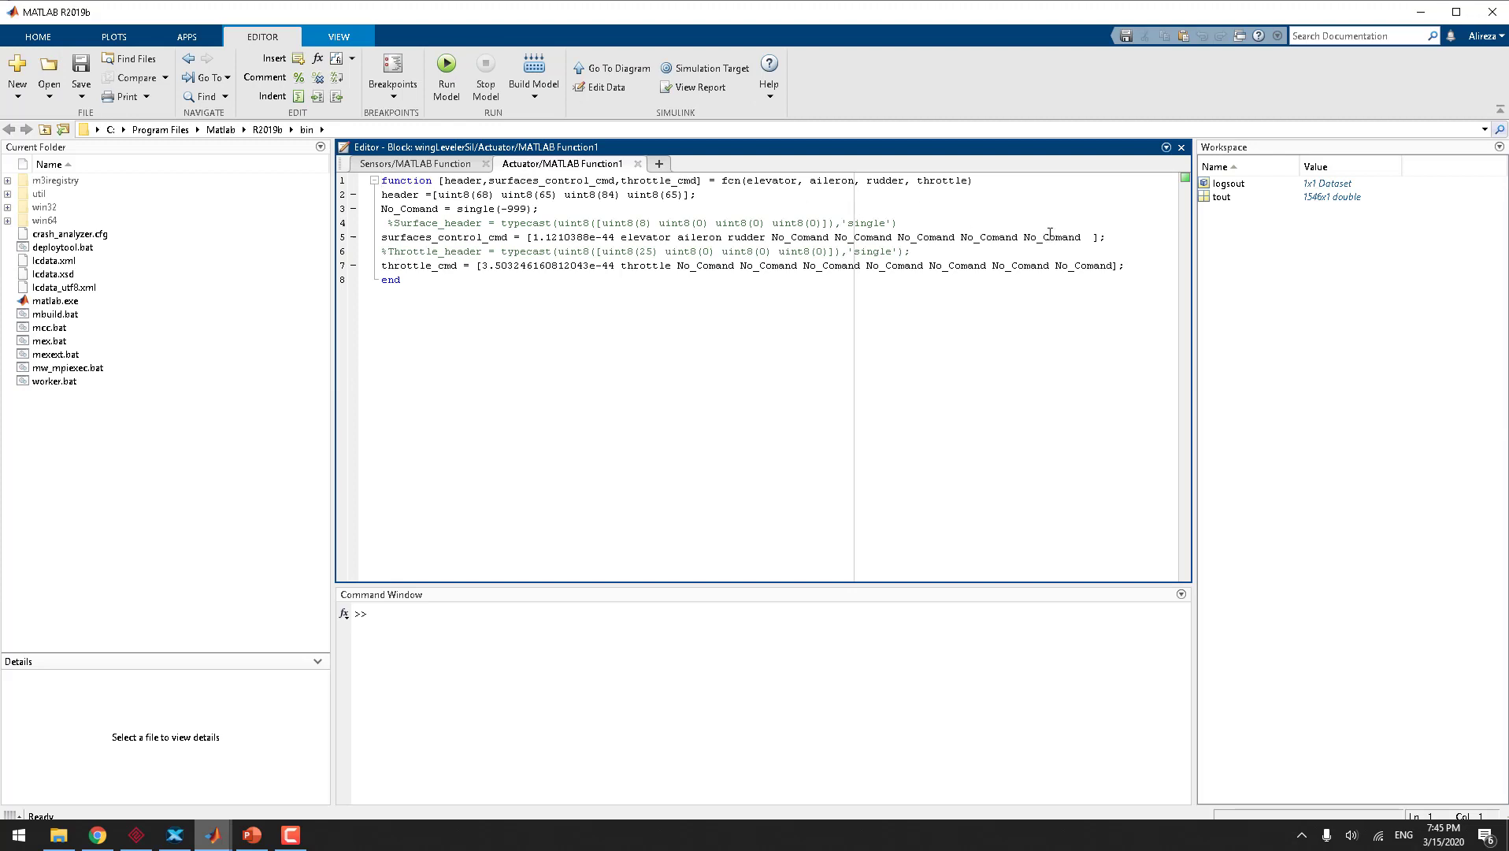
pyautogui.moveTo(175, 834)
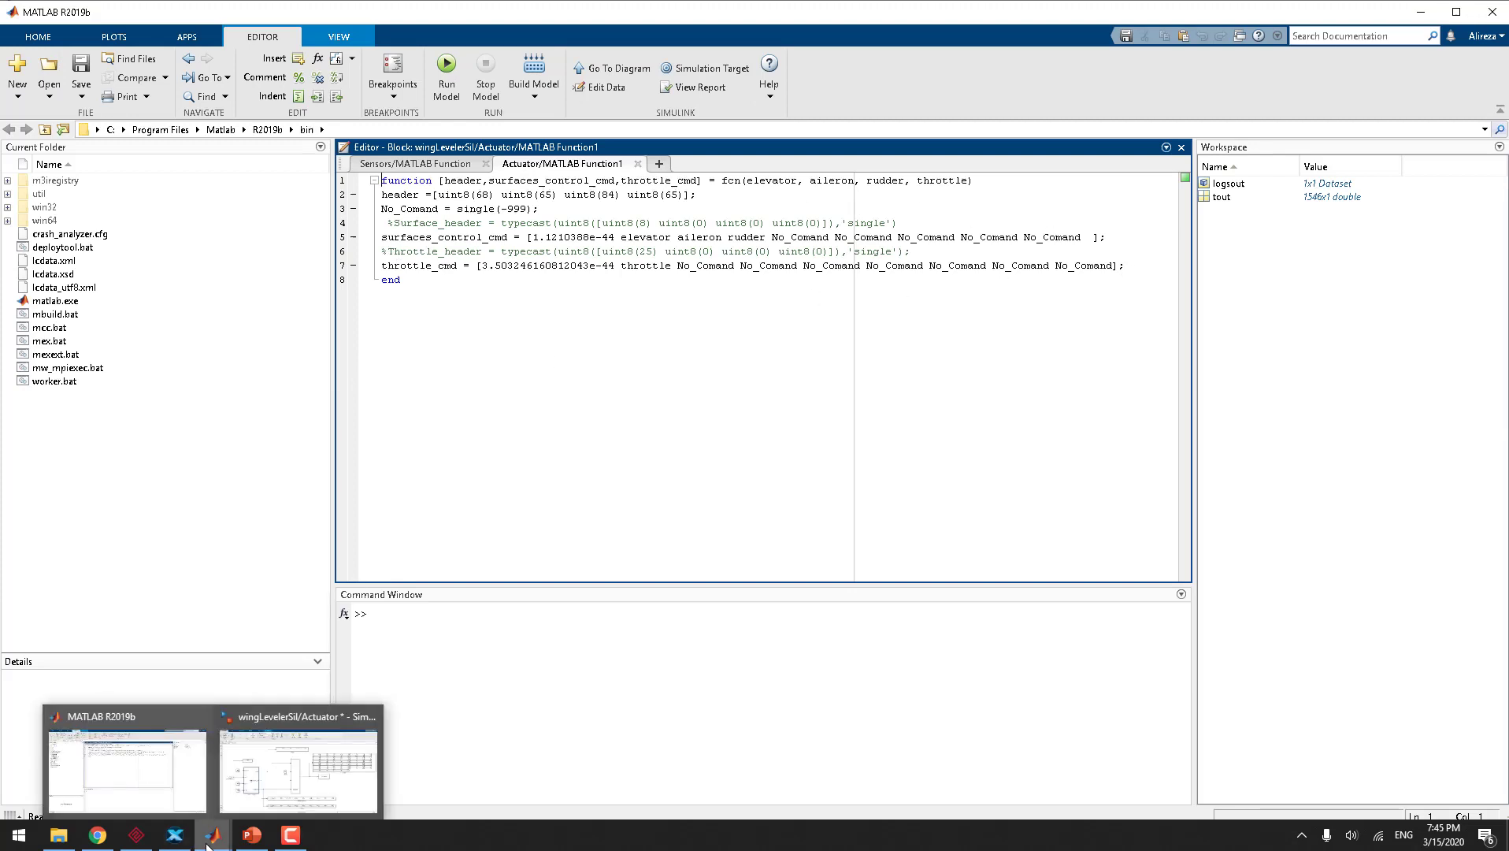
pyautogui.click(237, 799)
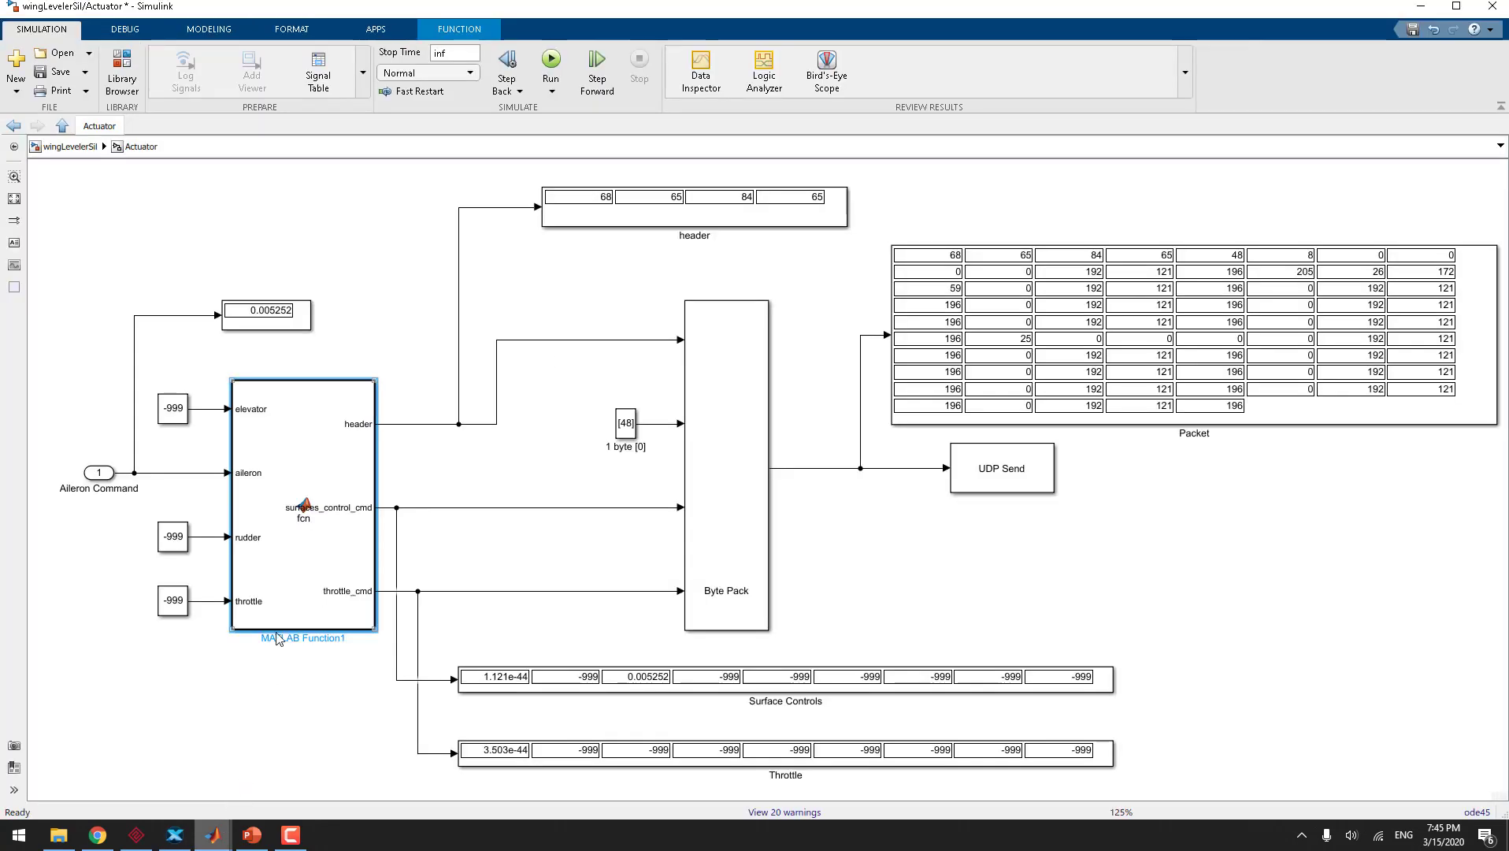
# Review the Byte Pack settings {'uint8','uint8','single','single'} and go up to the top-level model
pyautogui.click(713, 484)
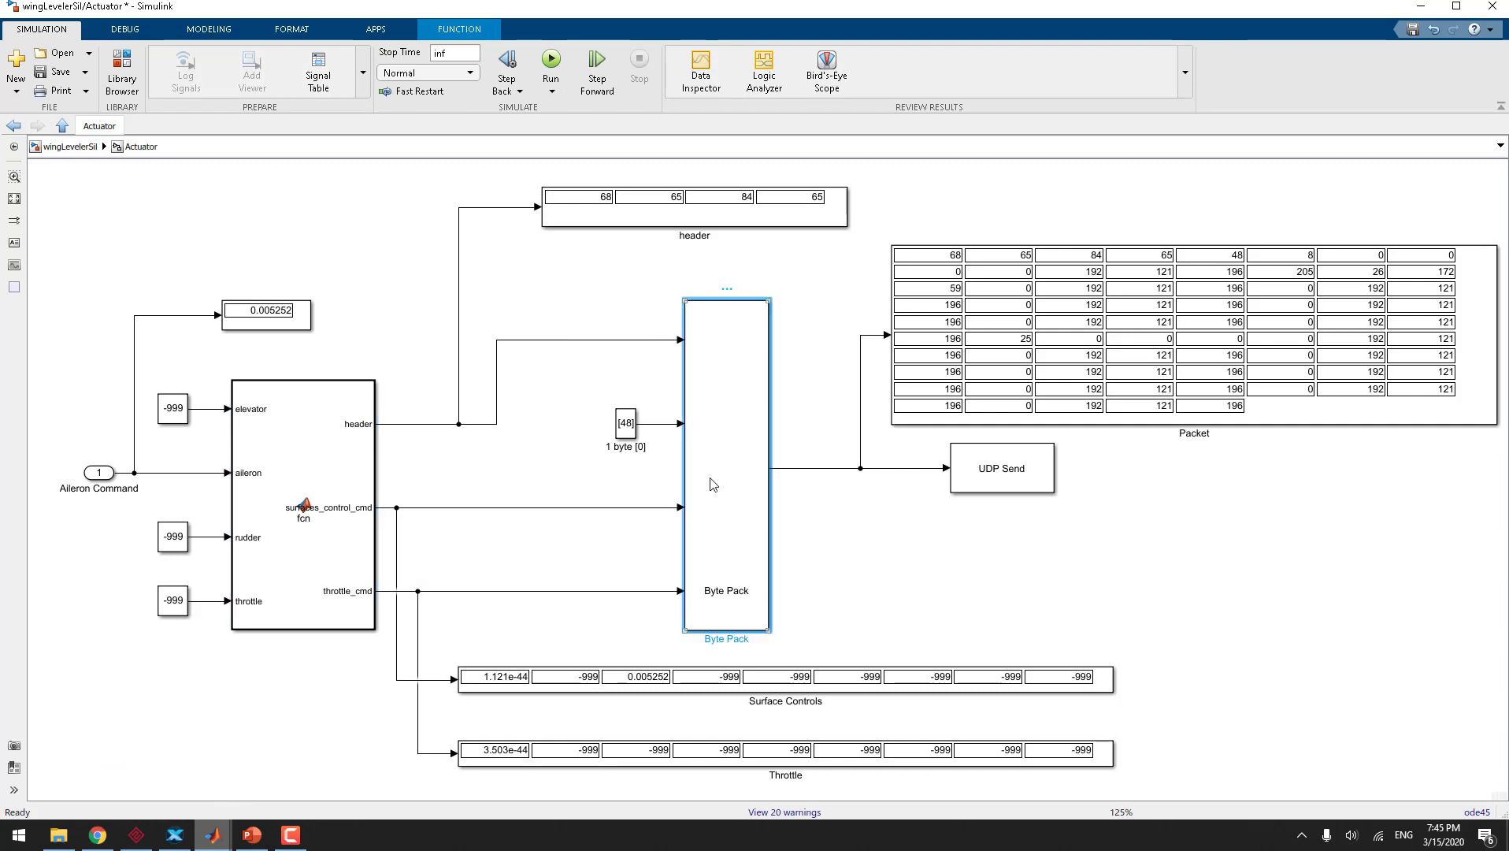
pyautogui.doubleClick(713, 483)
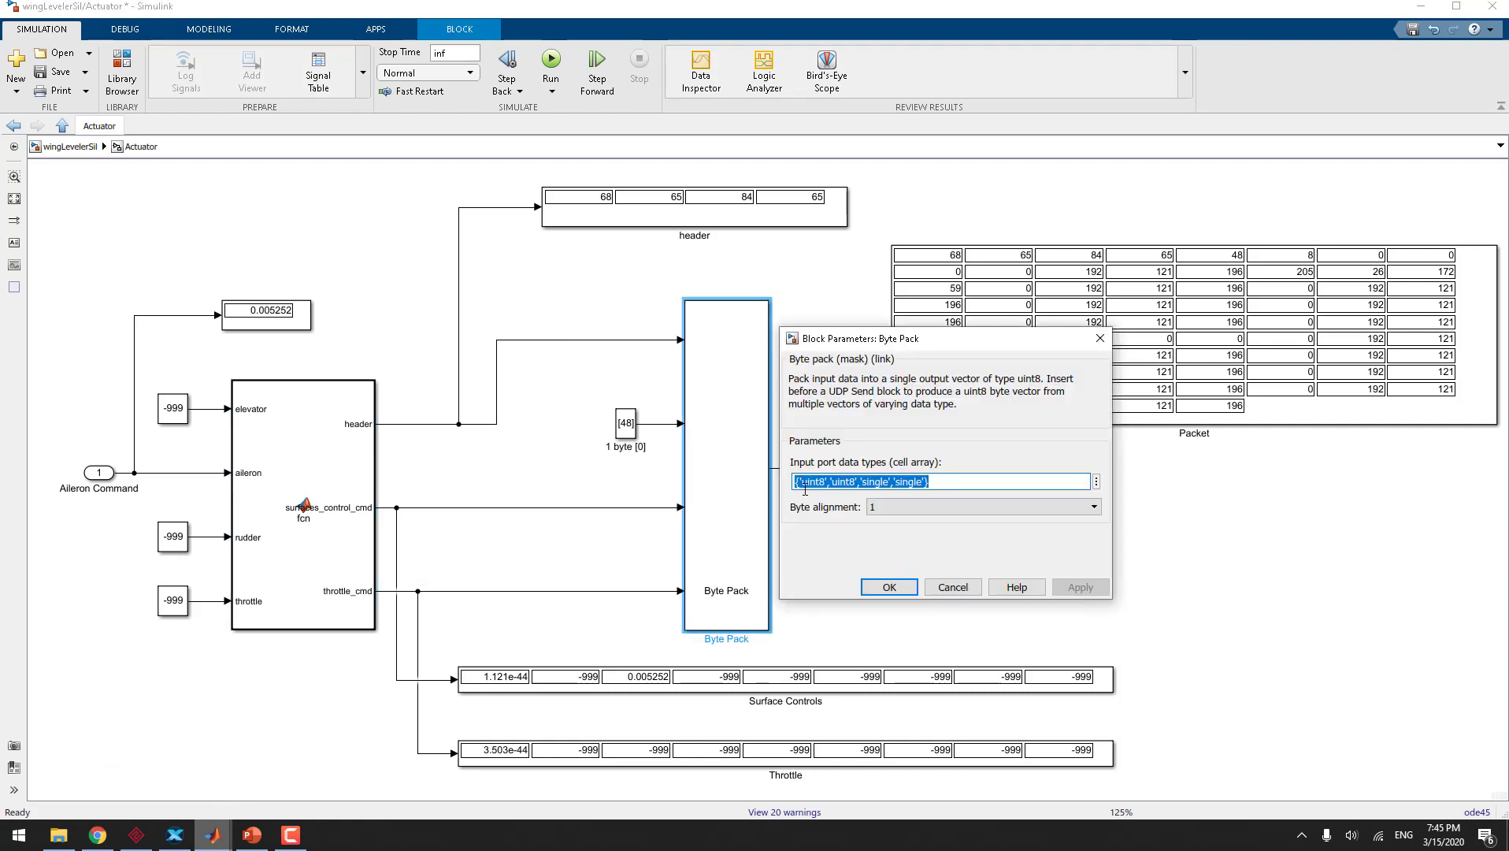
pyautogui.click(894, 588)
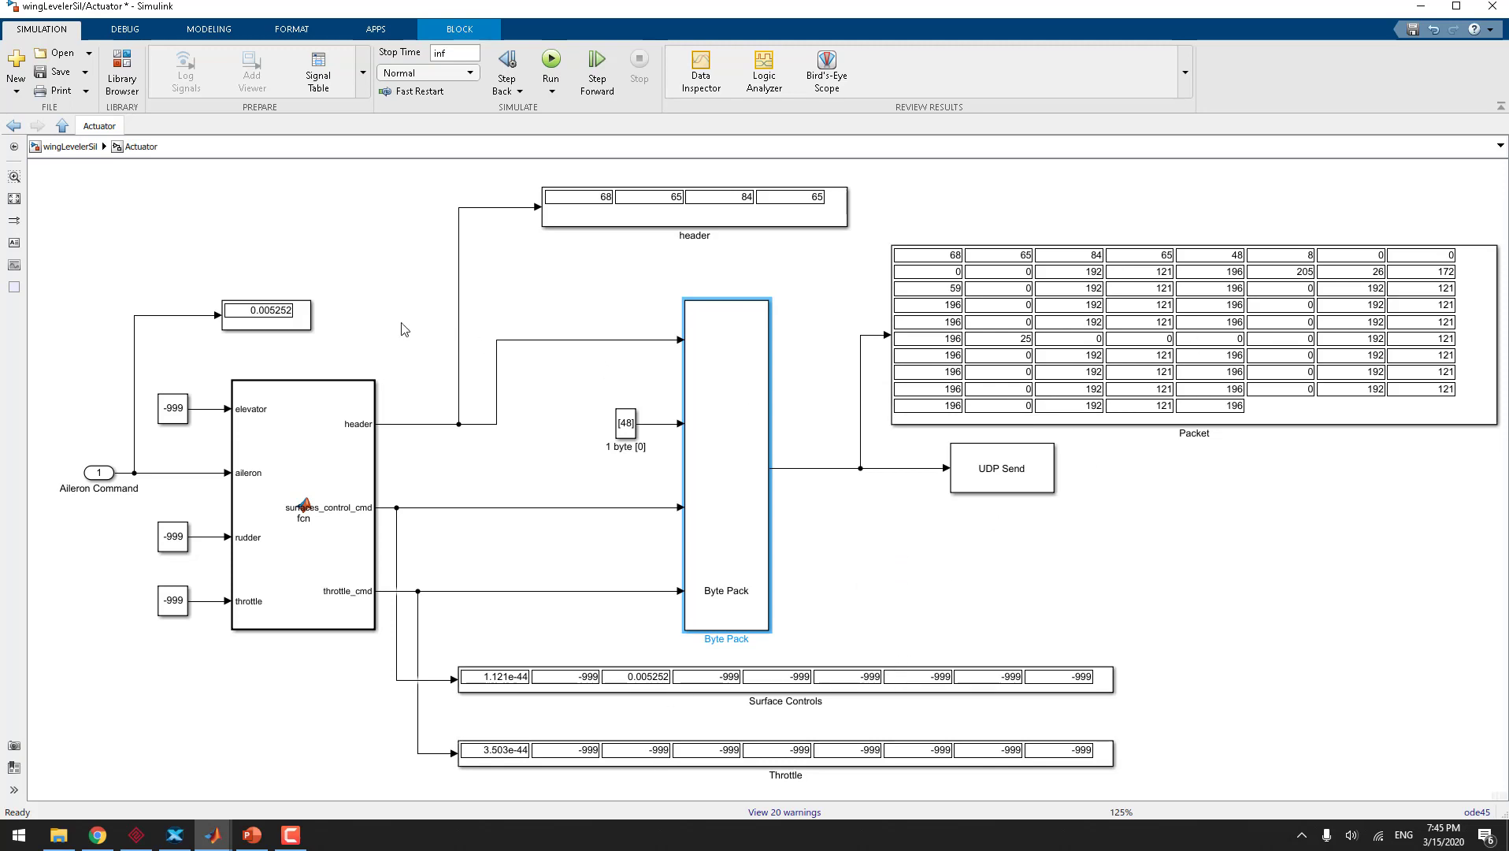
pyautogui.click(62, 125)
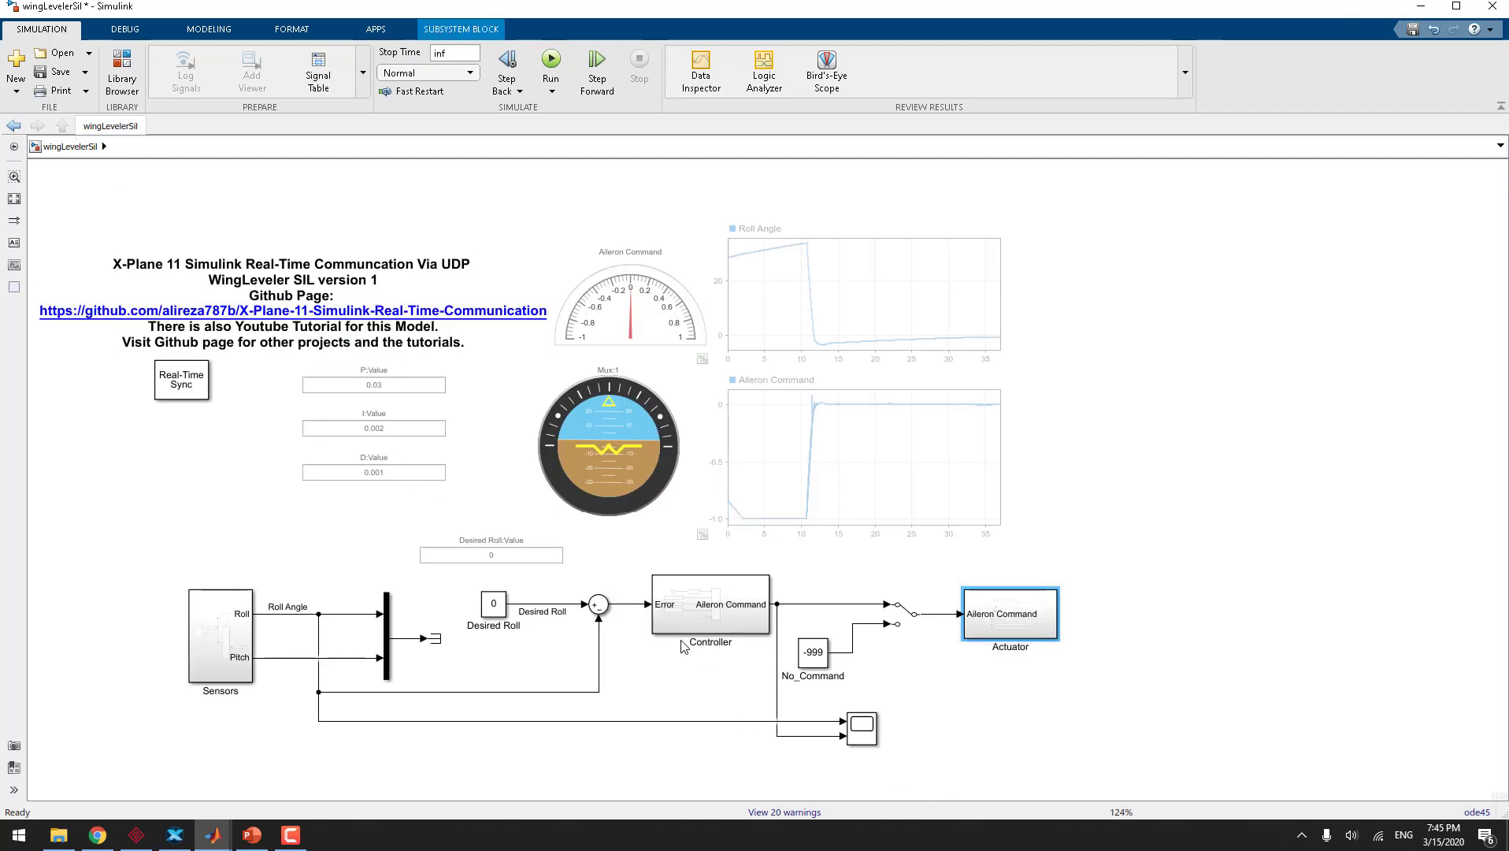
# Flip the Manual Switch to pass the Controller's command
pyautogui.click(707, 632)
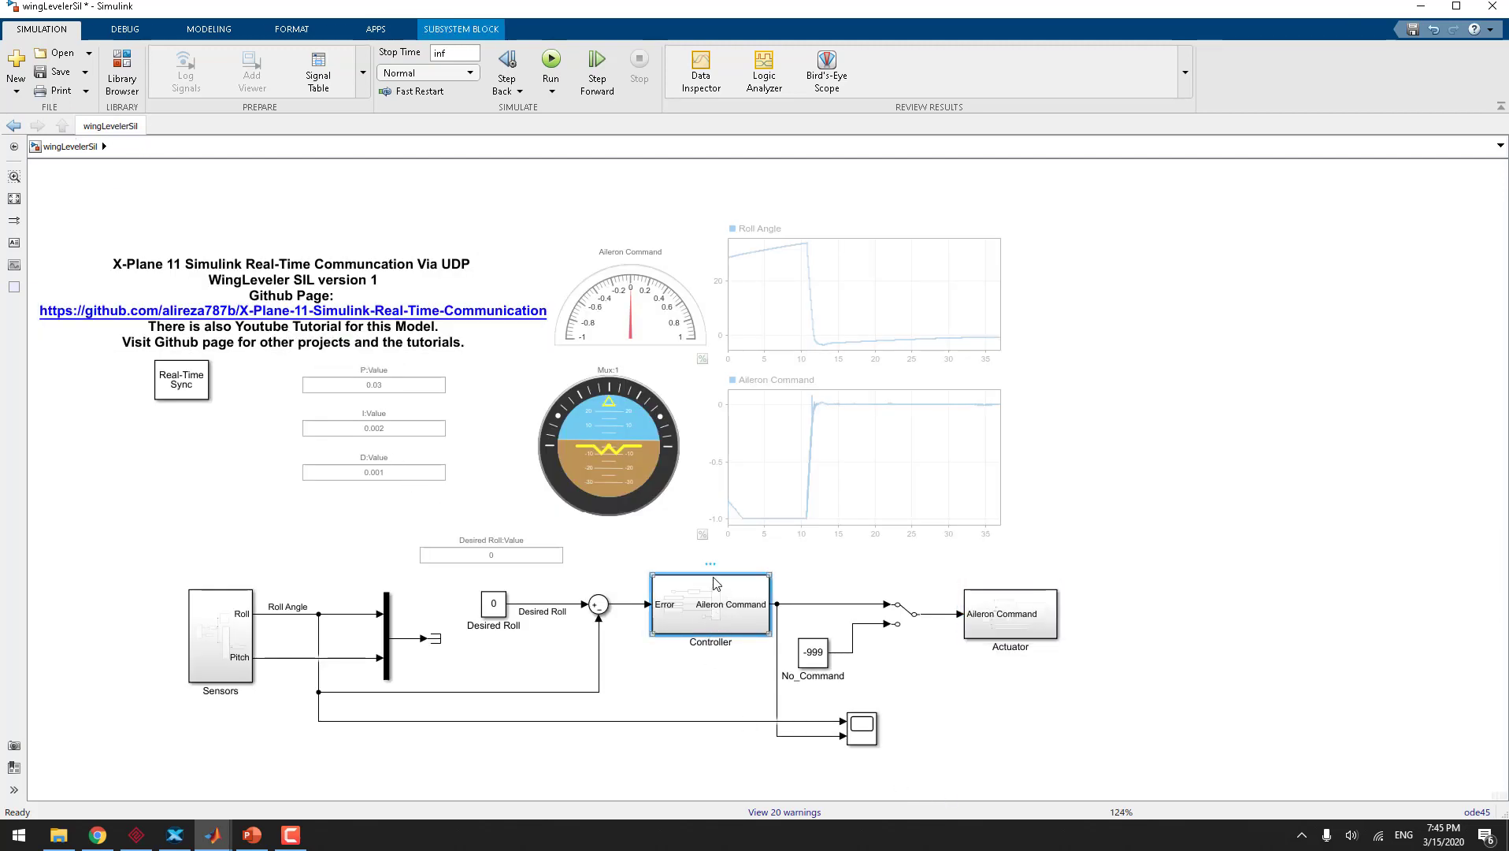
pyautogui.click(905, 682)
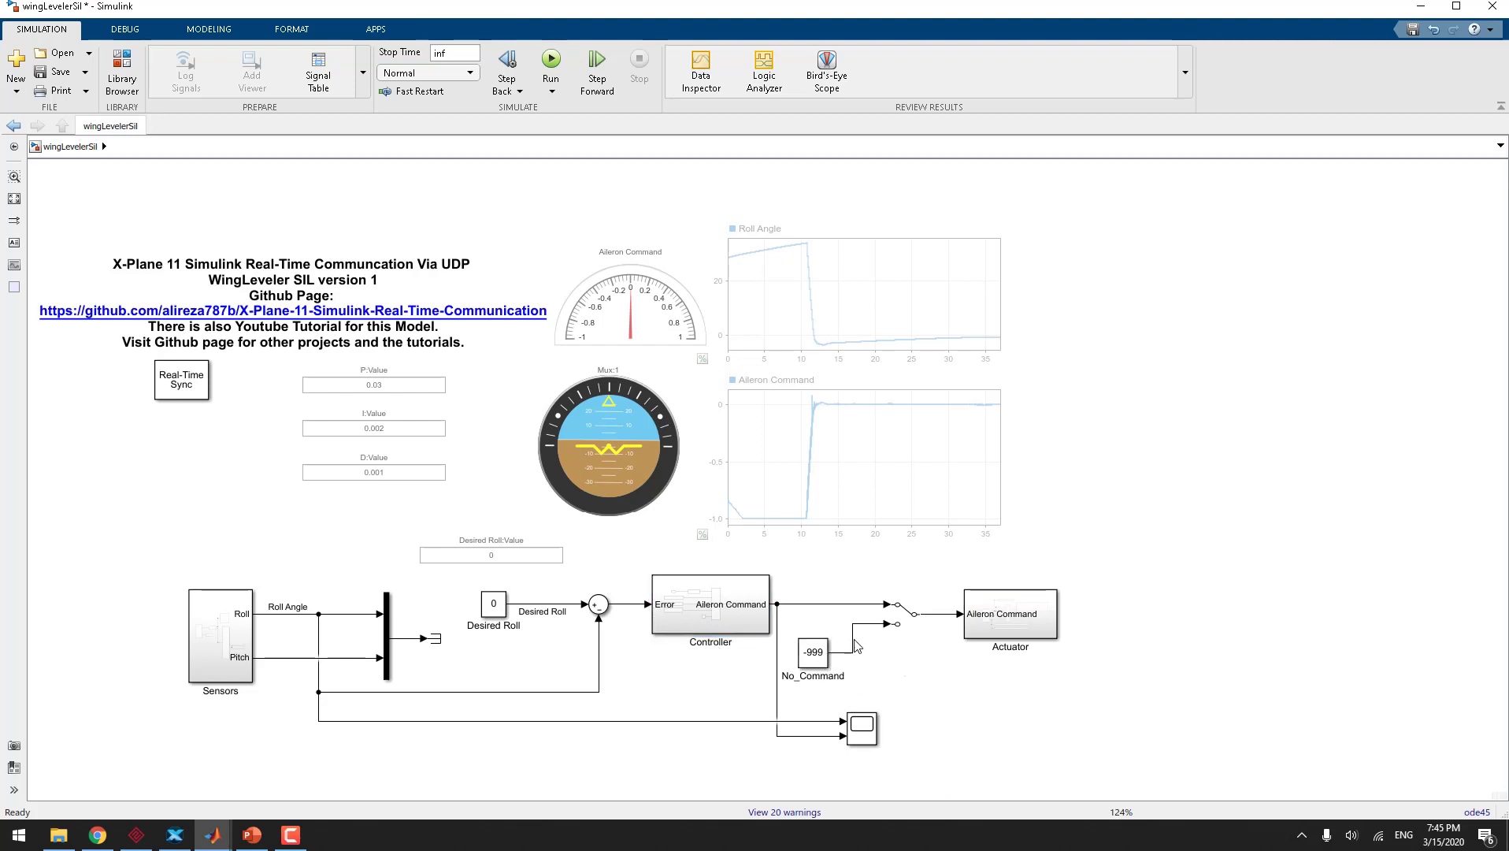
pyautogui.click(908, 668)
pyautogui.click(898, 619)
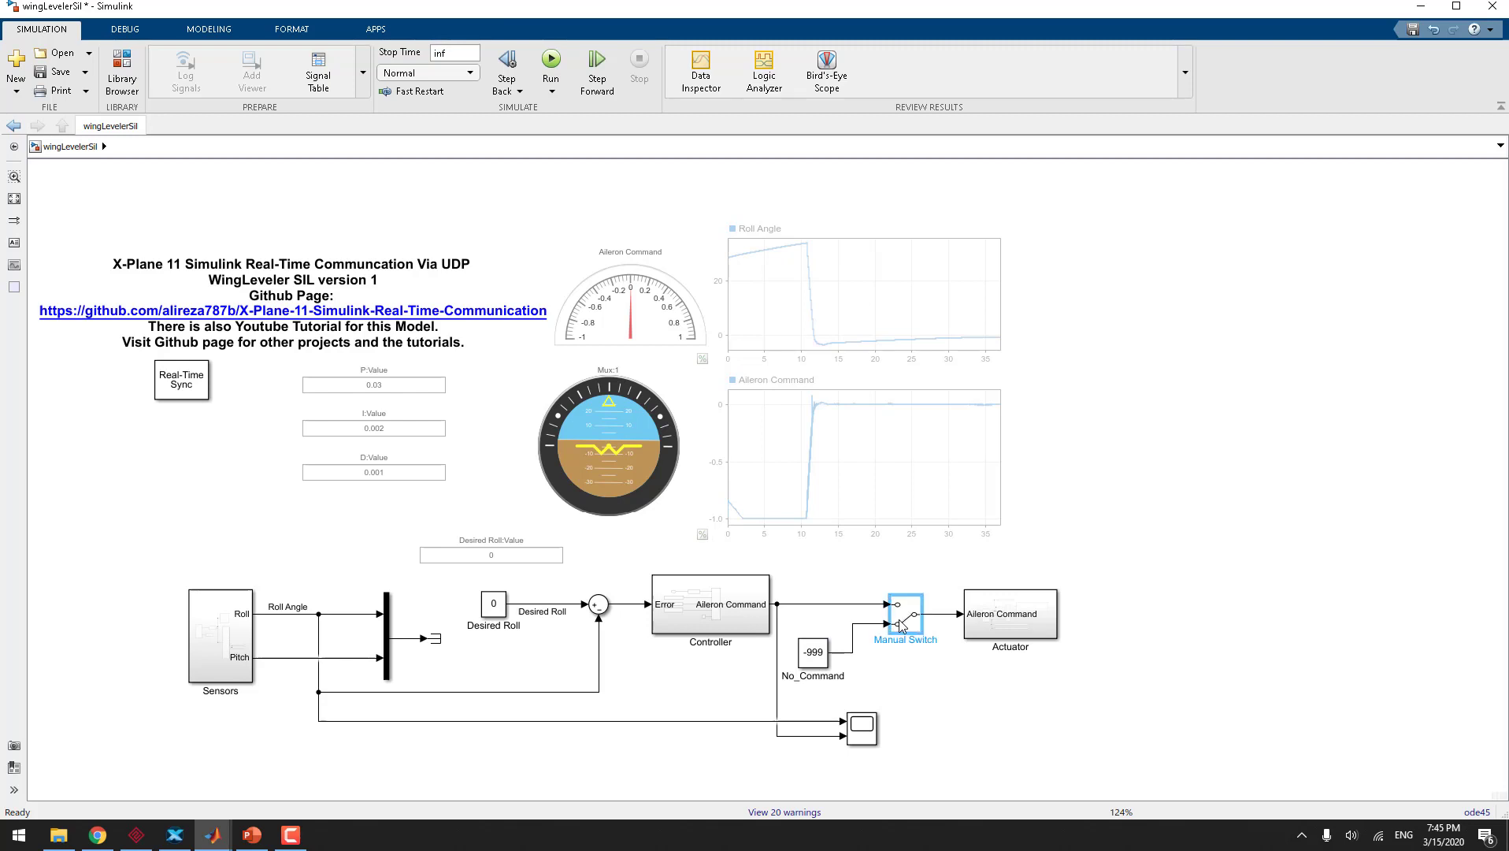
pyautogui.doubleClick(906, 613)
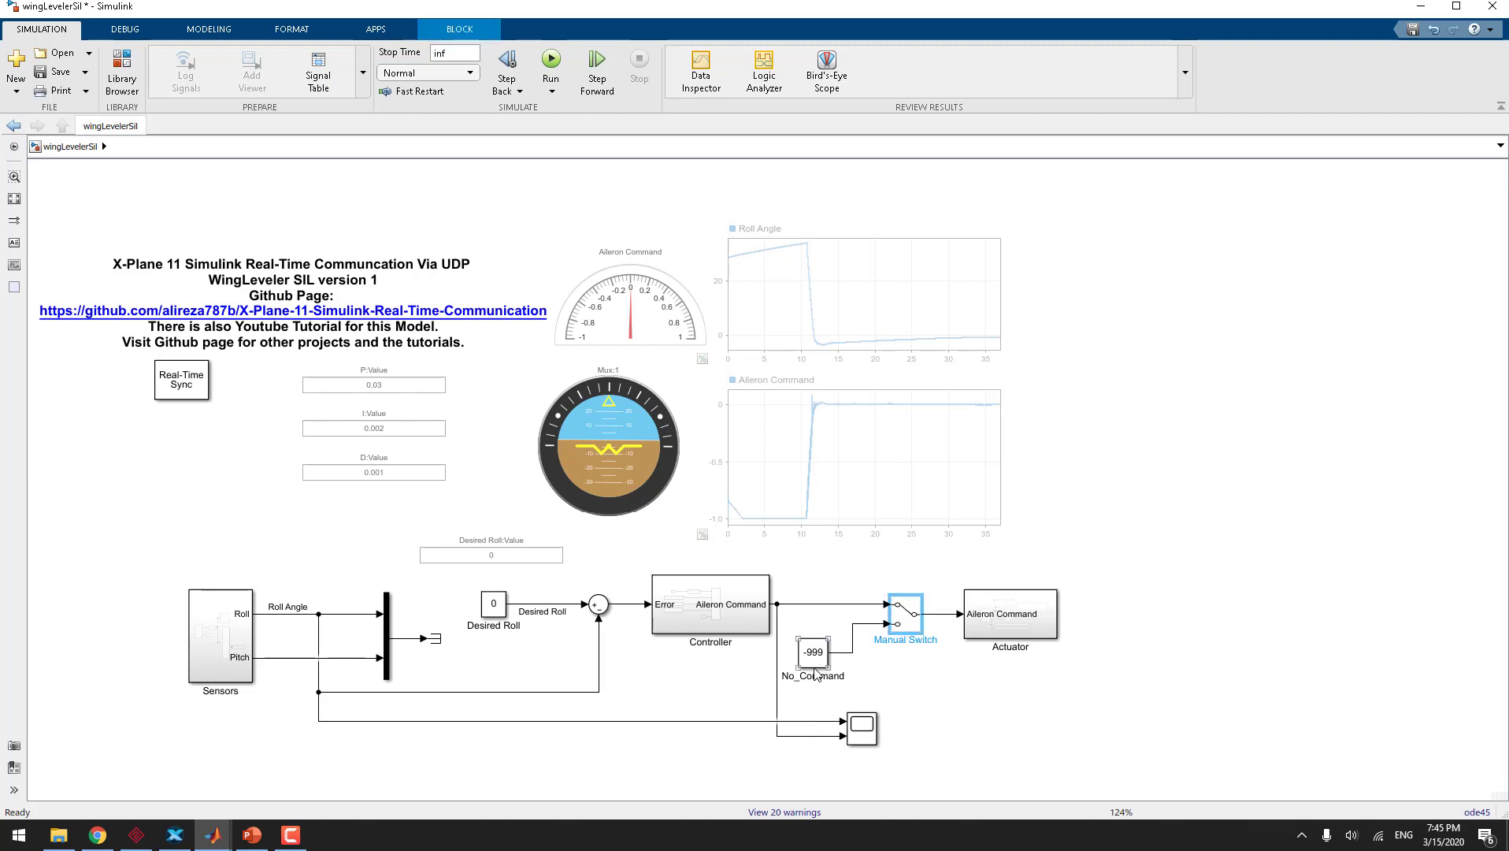
# Try Desired Roll 5, dismiss the diagnostic error, reset it to 0, and select Controller
pyautogui.click(493, 611)
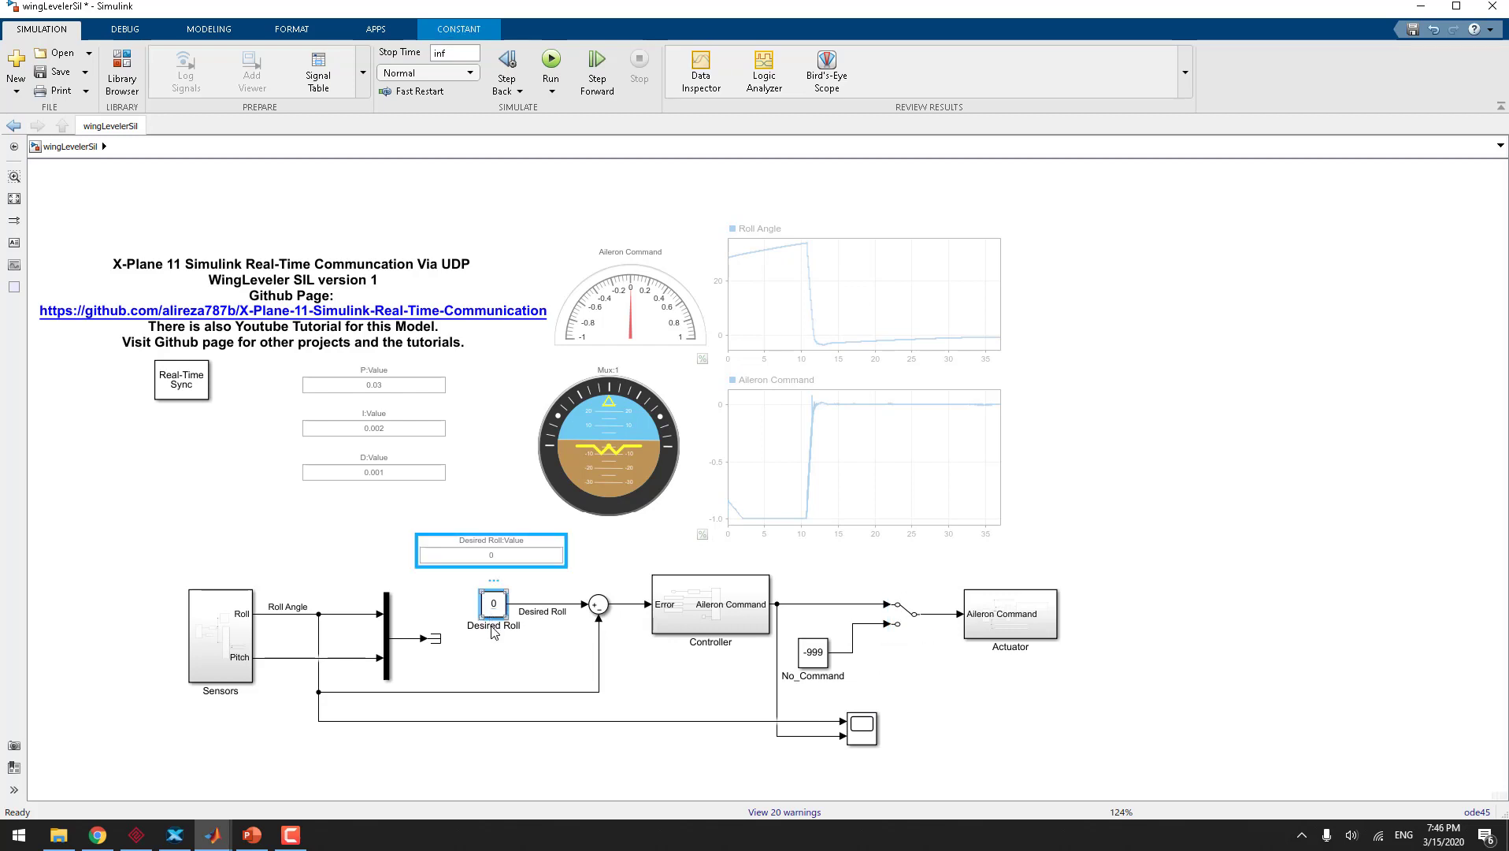
pyautogui.doubleClick(496, 622)
pyautogui.click(493, 552)
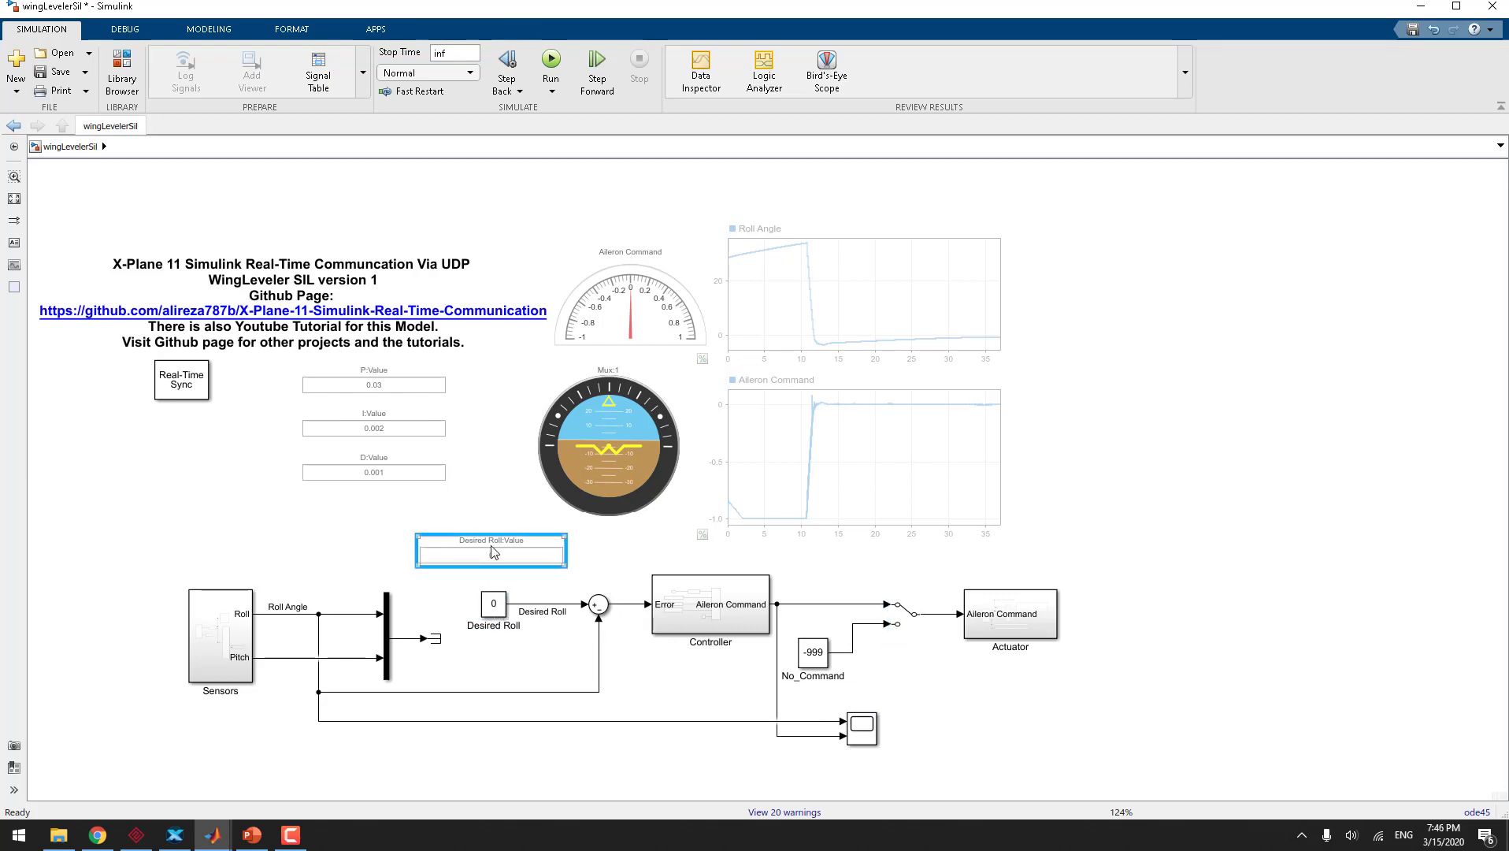
pyautogui.click(495, 553)
pyautogui.write('5')
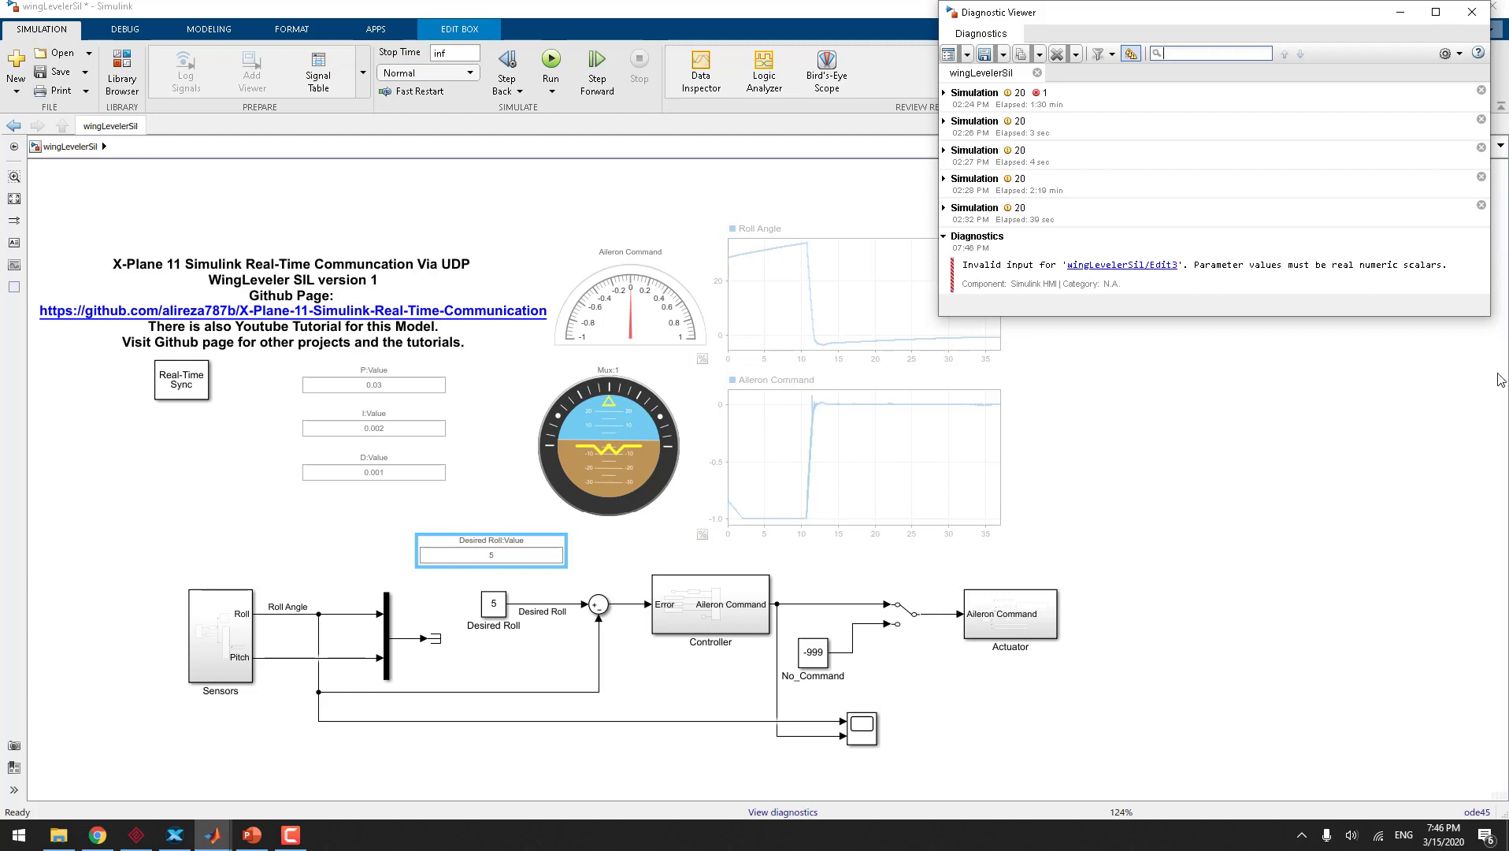
pyautogui.click(1471, 12)
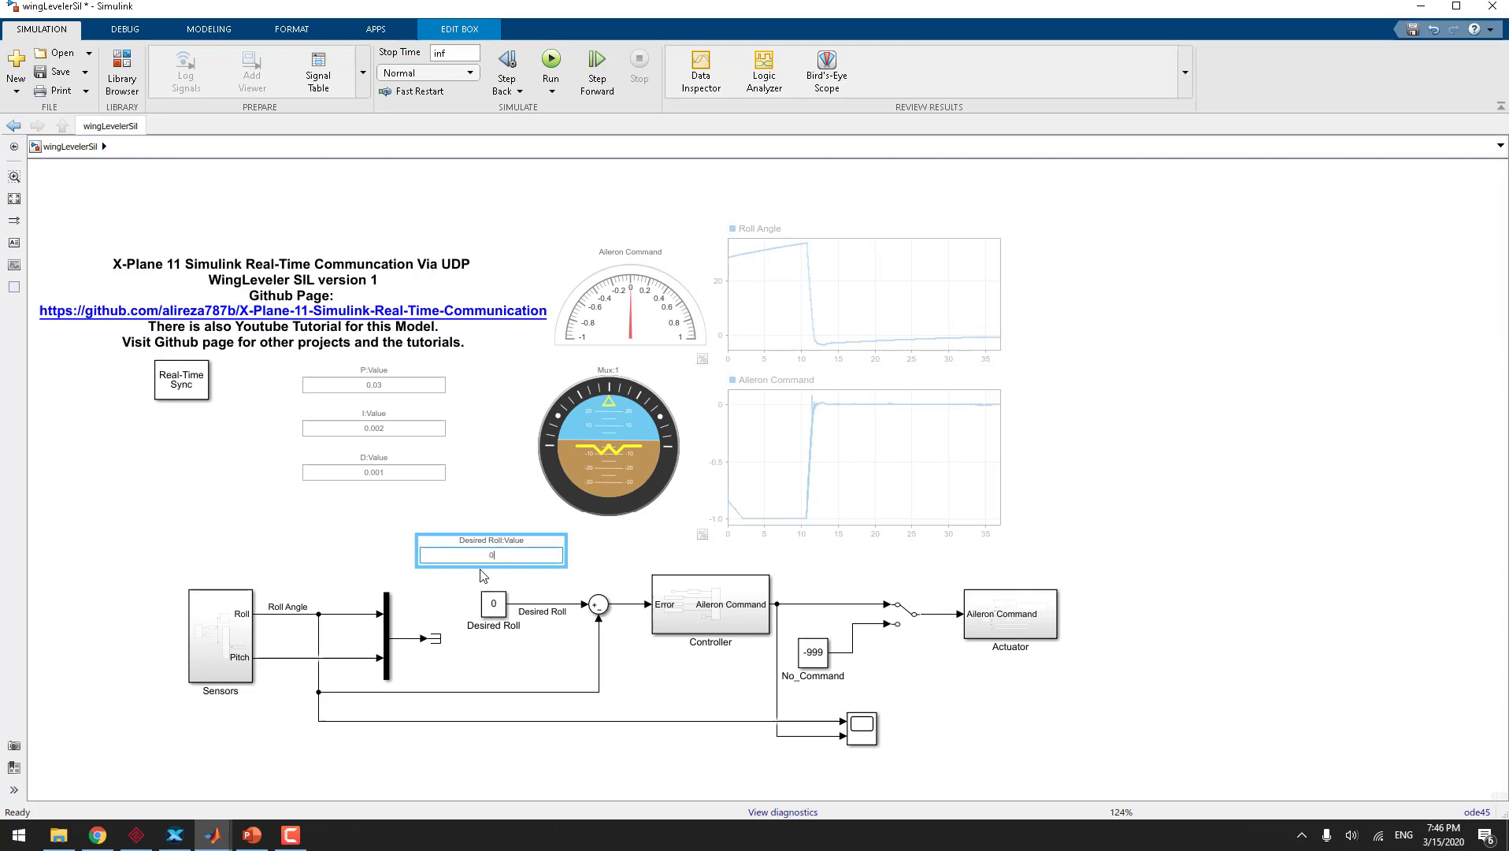
pyautogui.click(472, 487)
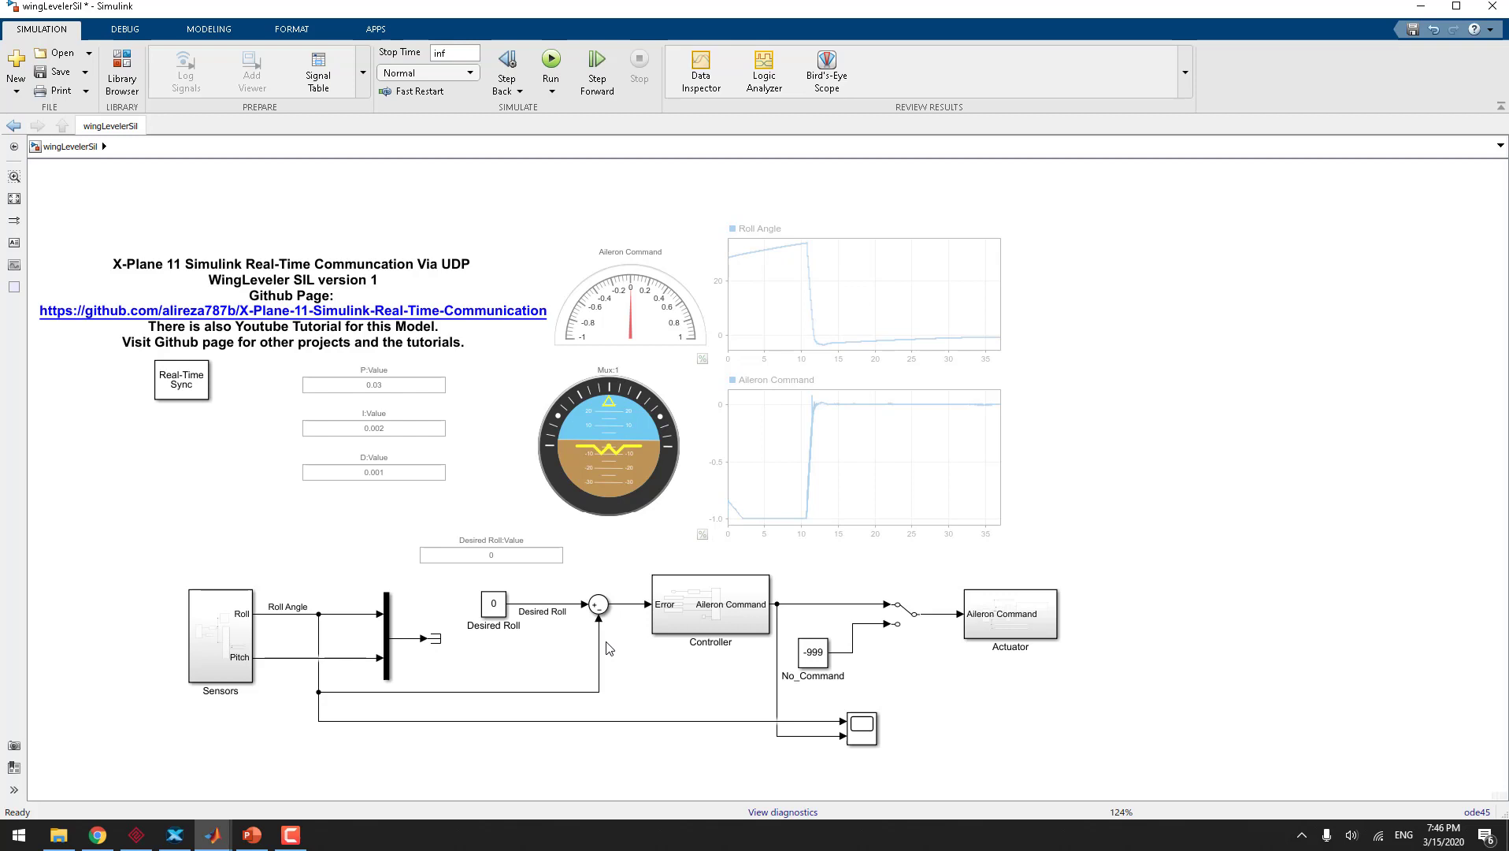
pyautogui.click(743, 620)
# Inspect the Controller's PID block: Initialization tab and output saturation limits 1 and -1
pyautogui.doubleClick(743, 620)
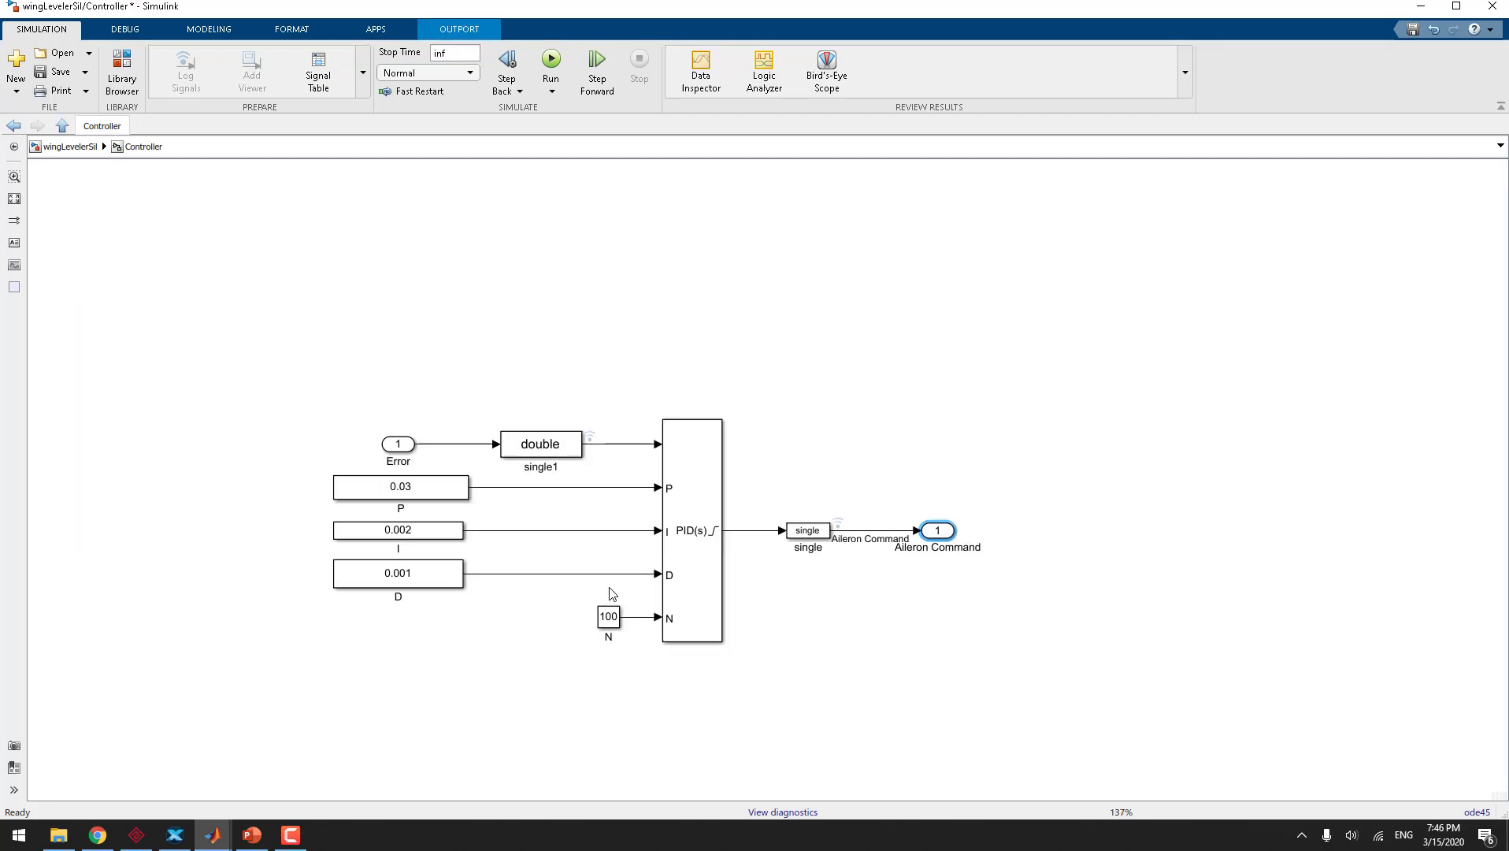
pyautogui.click(708, 576)
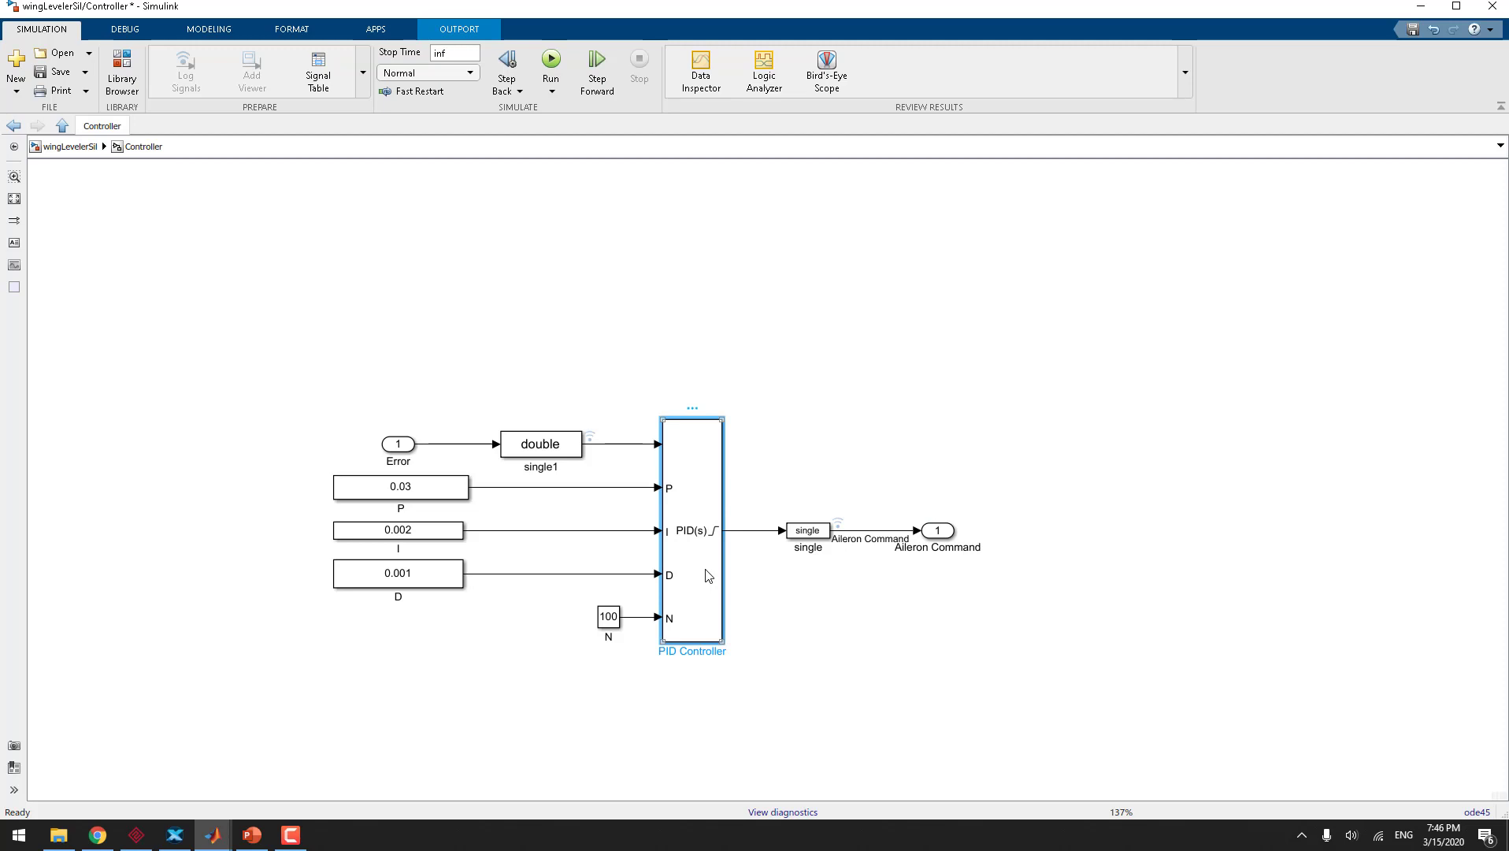
pyautogui.doubleClick(708, 579)
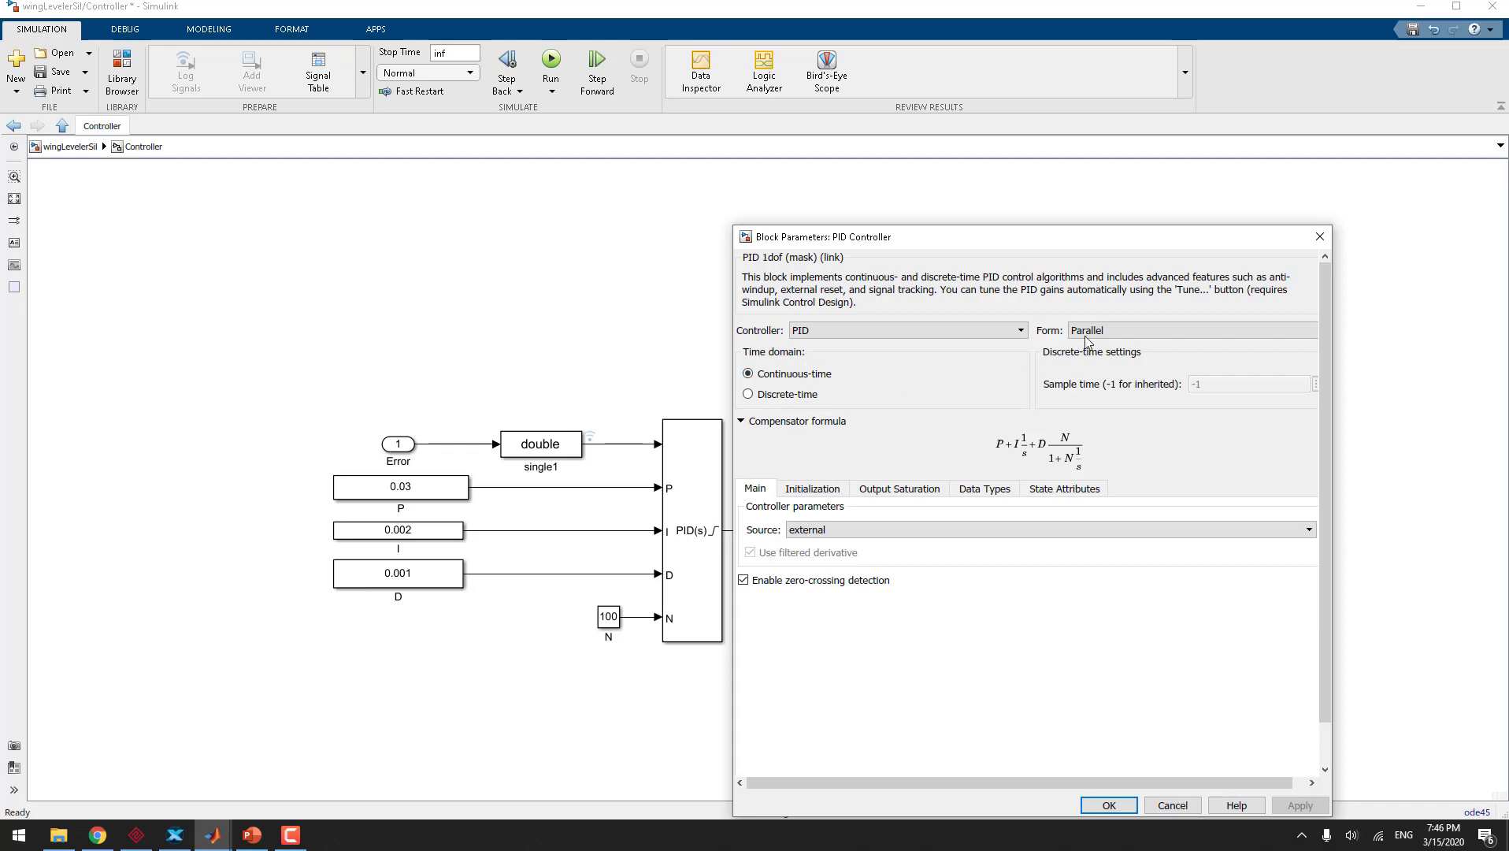
pyautogui.moveTo(912, 242); pyautogui.dragTo(869, 225)
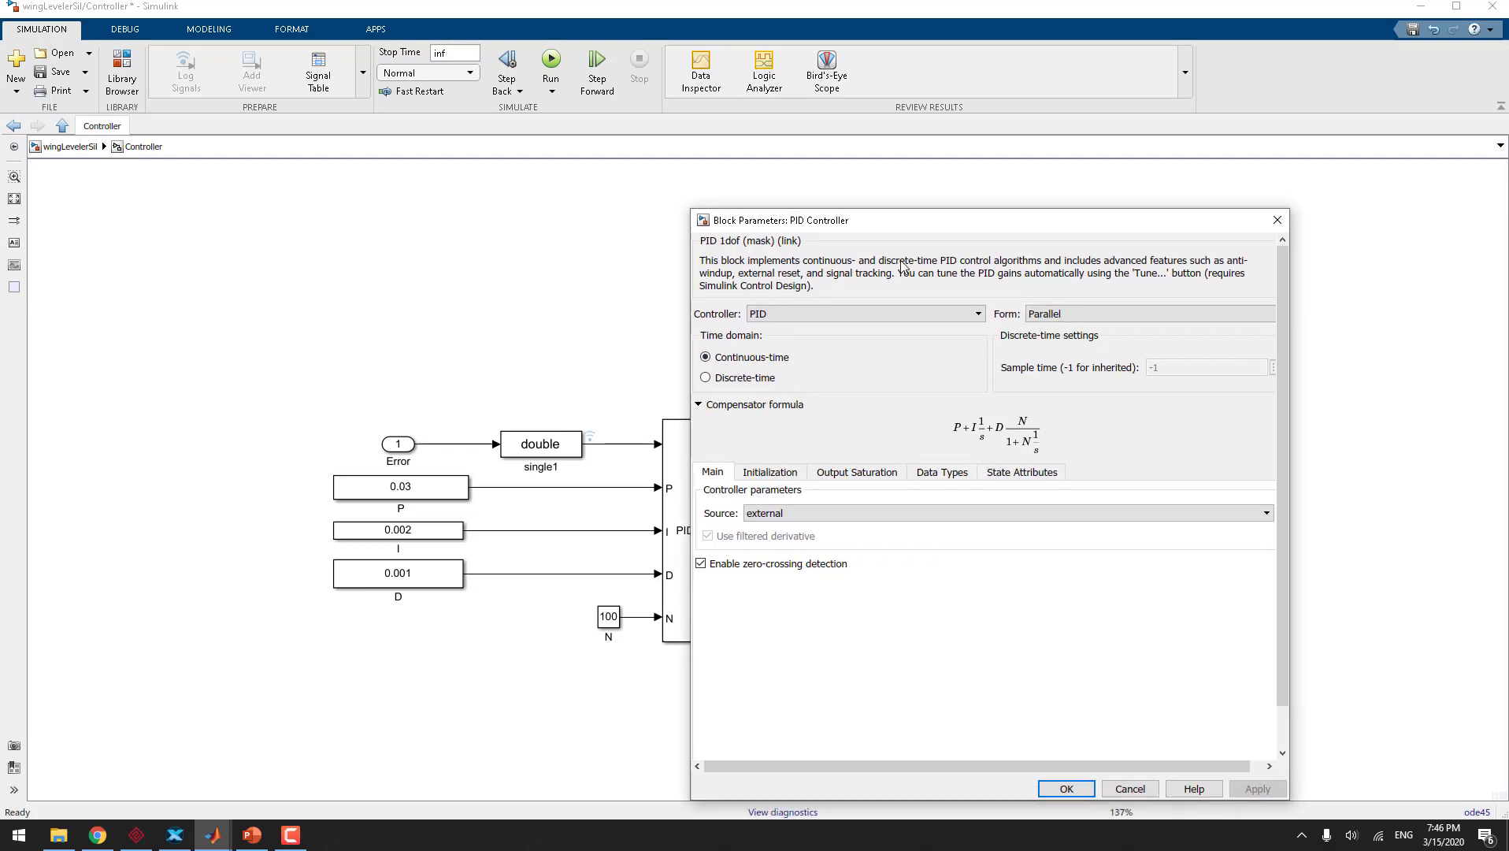
pyautogui.moveTo(1279, 594); pyautogui.dragTo(1221, 770)
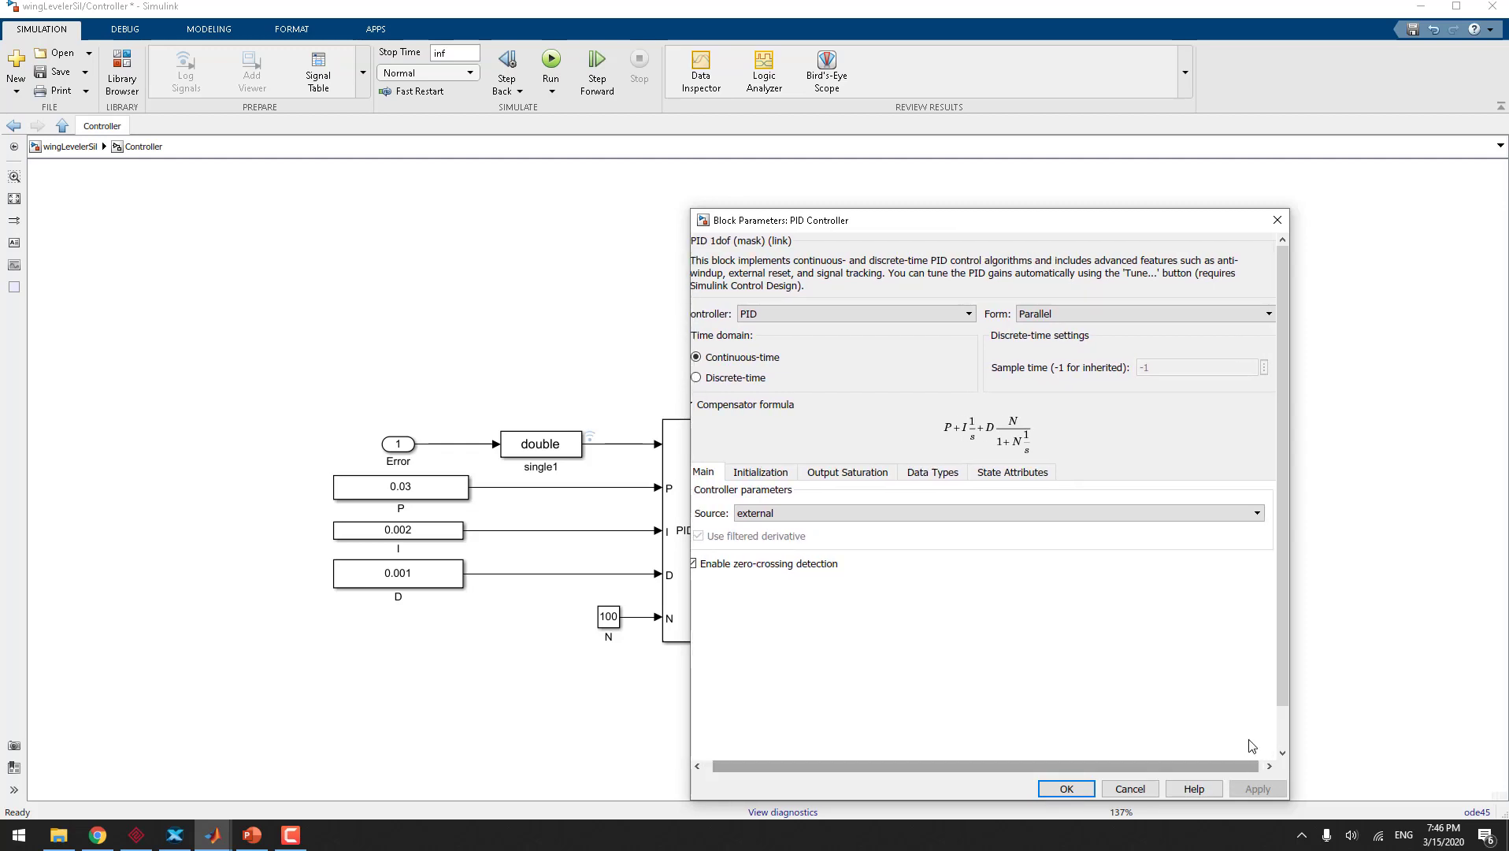
pyautogui.moveTo(1277, 607); pyautogui.dragTo(1277, 630)
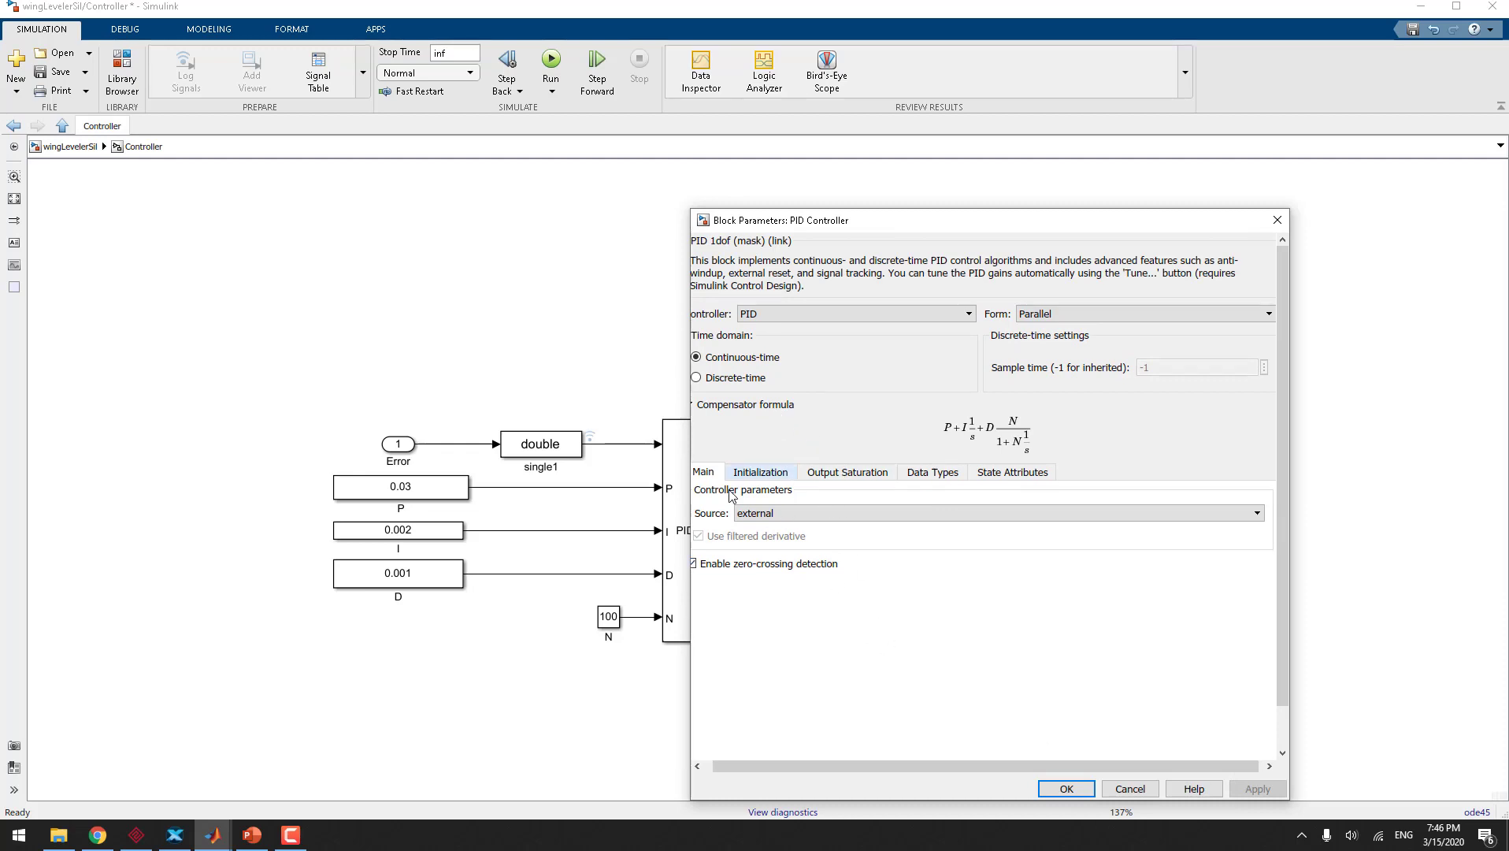
pyautogui.moveTo(951, 761); pyautogui.dragTo(939, 761)
pyautogui.click(758, 475)
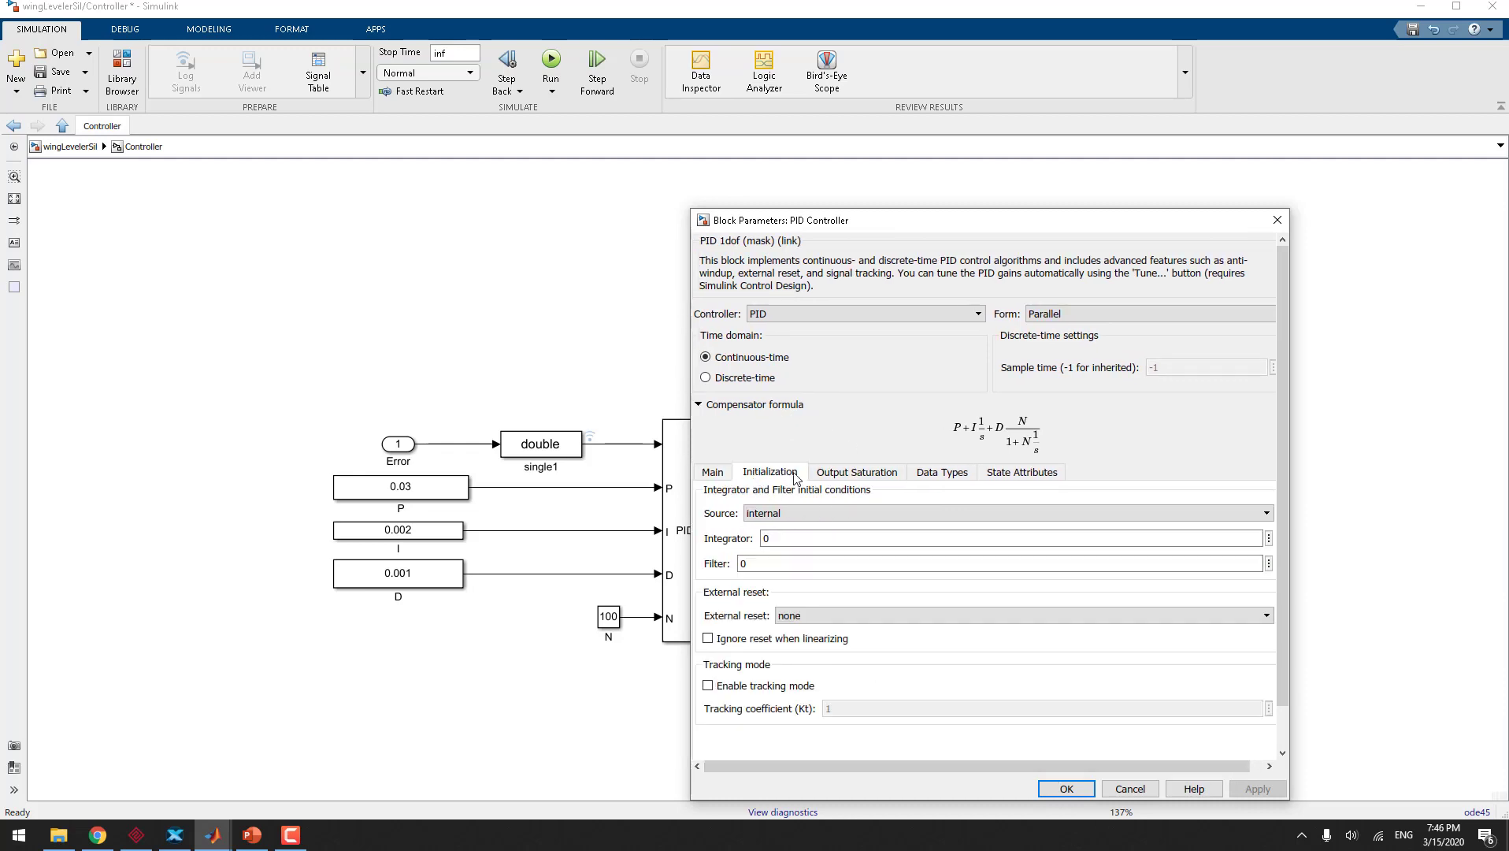
pyautogui.click(854, 475)
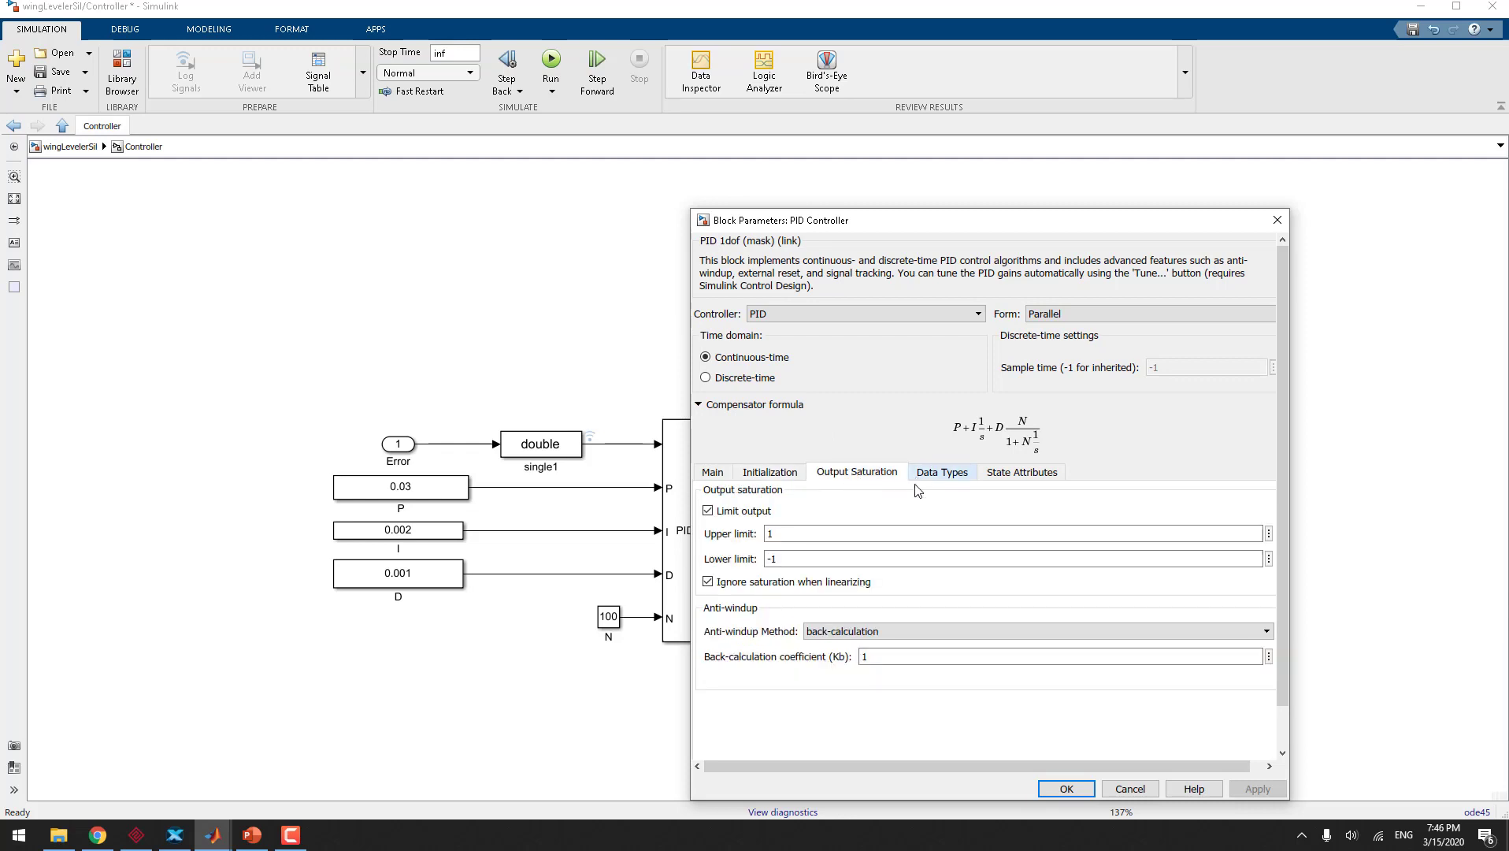
pyautogui.doubleClick(779, 534)
pyautogui.doubleClick(789, 559)
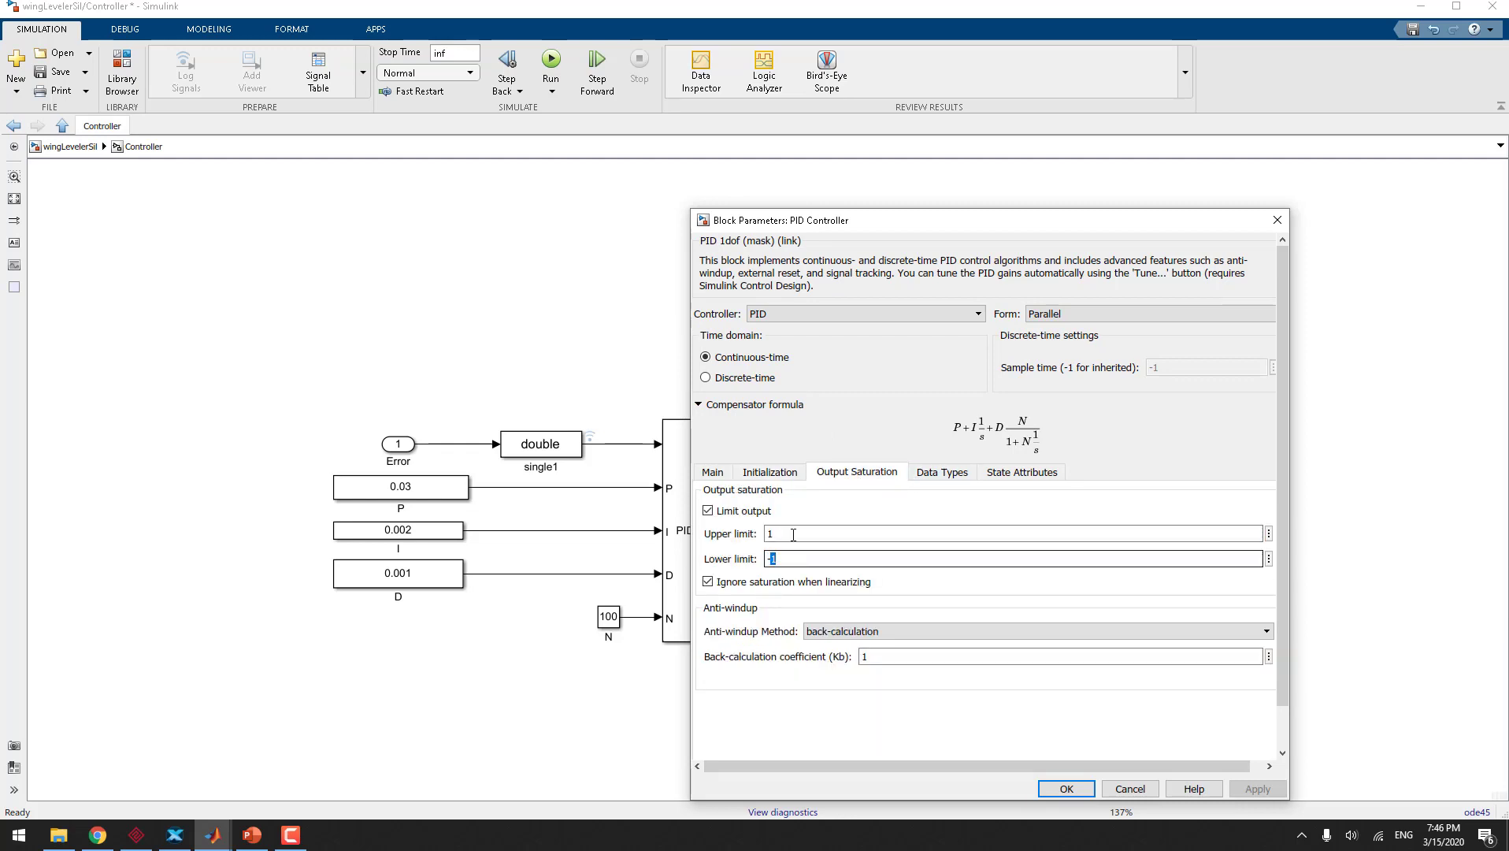
pyautogui.click(1067, 789)
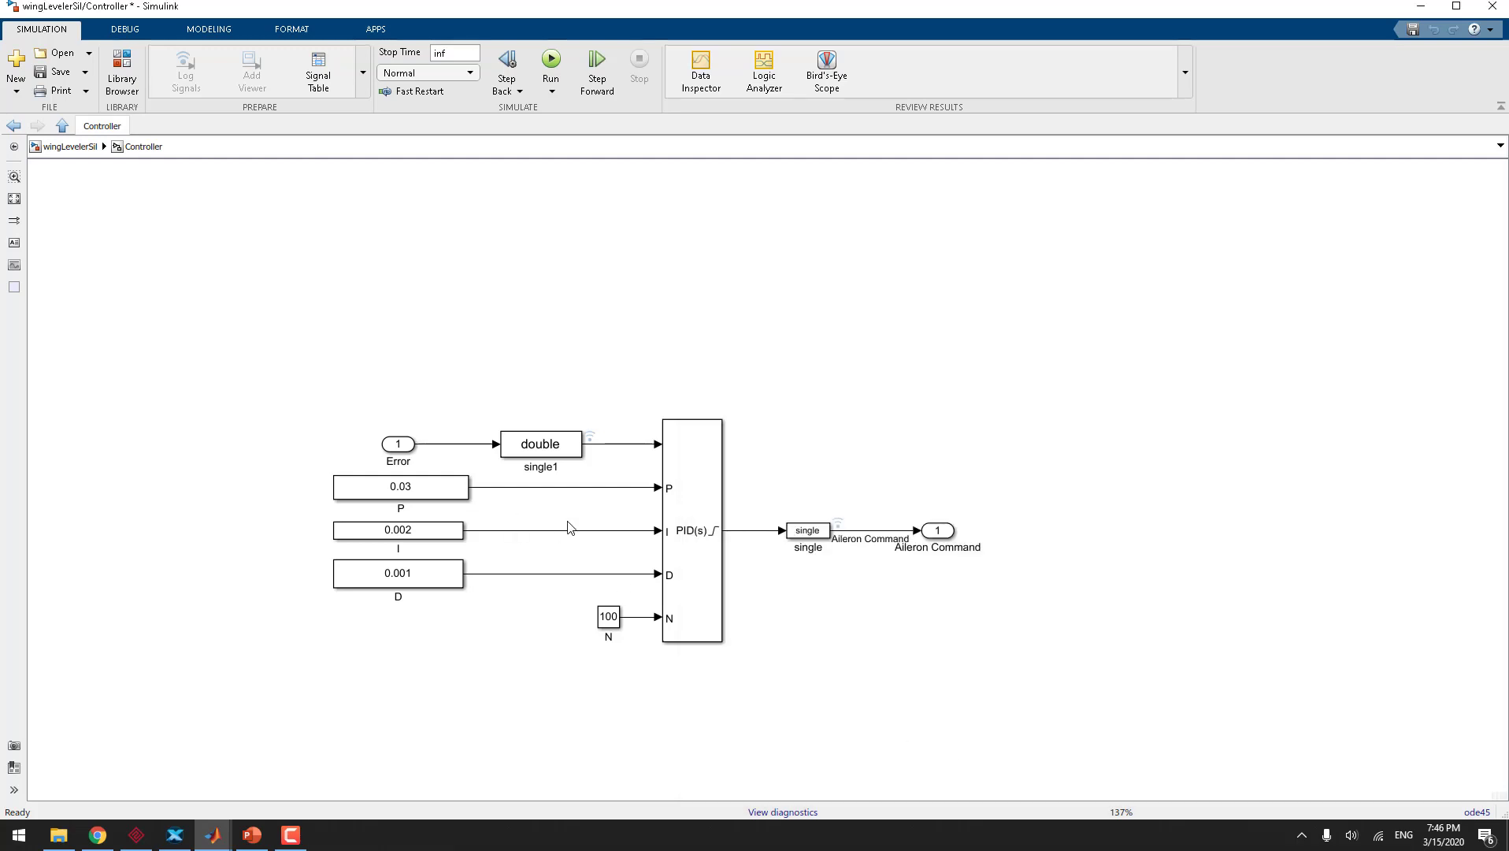
# Check the Controller's N constant of 100 and single conversion block, then go up a level
pyautogui.click(617, 622)
pyautogui.click(514, 715)
pyautogui.click(805, 534)
pyautogui.click(62, 125)
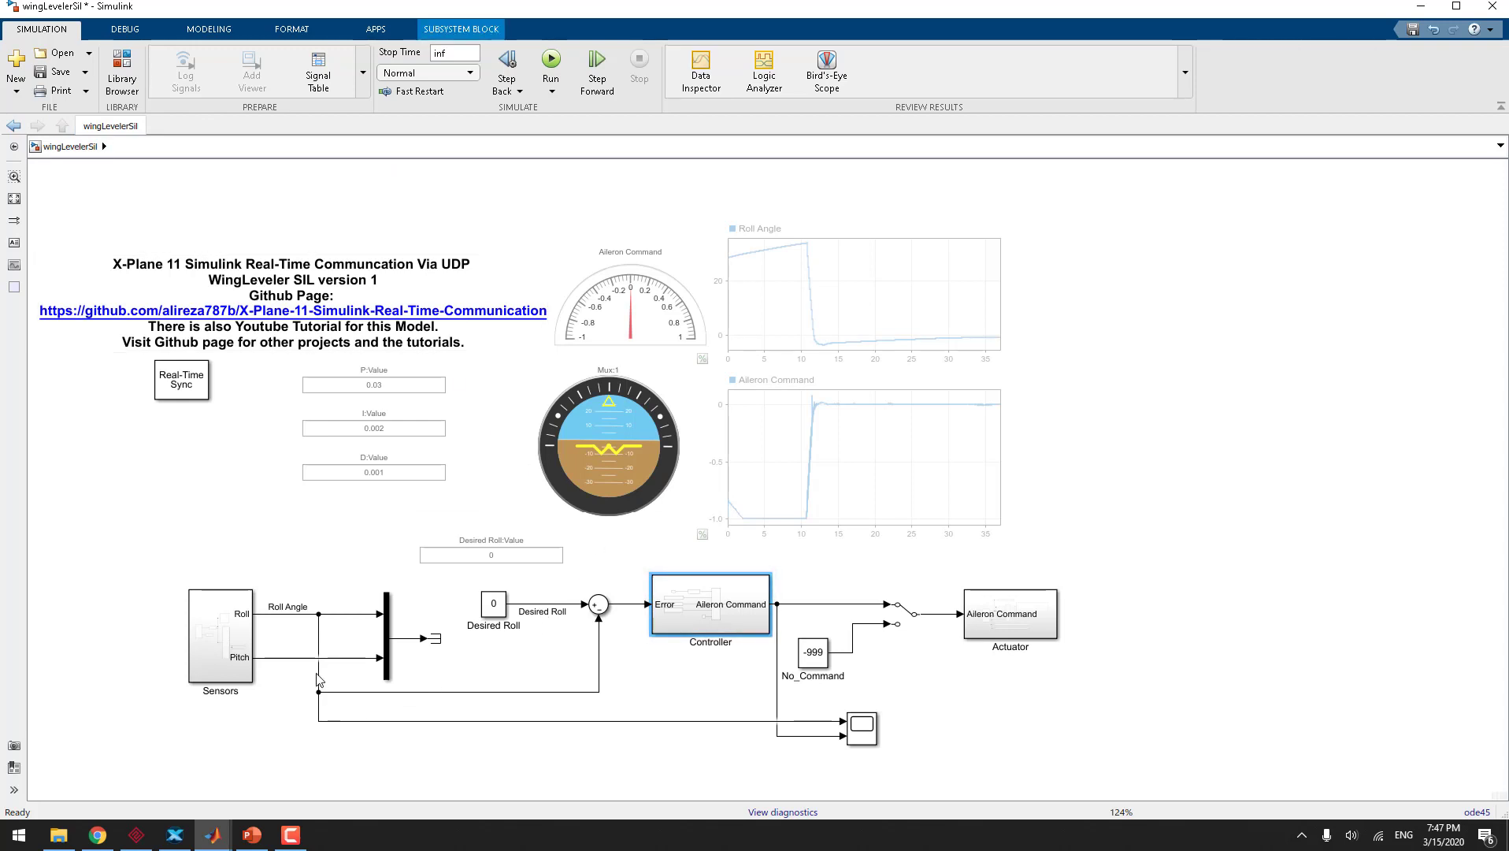
# Look inside Sensors, then recheck the Controller's double and single conversion blocks before returning to top level
pyautogui.click(230, 632)
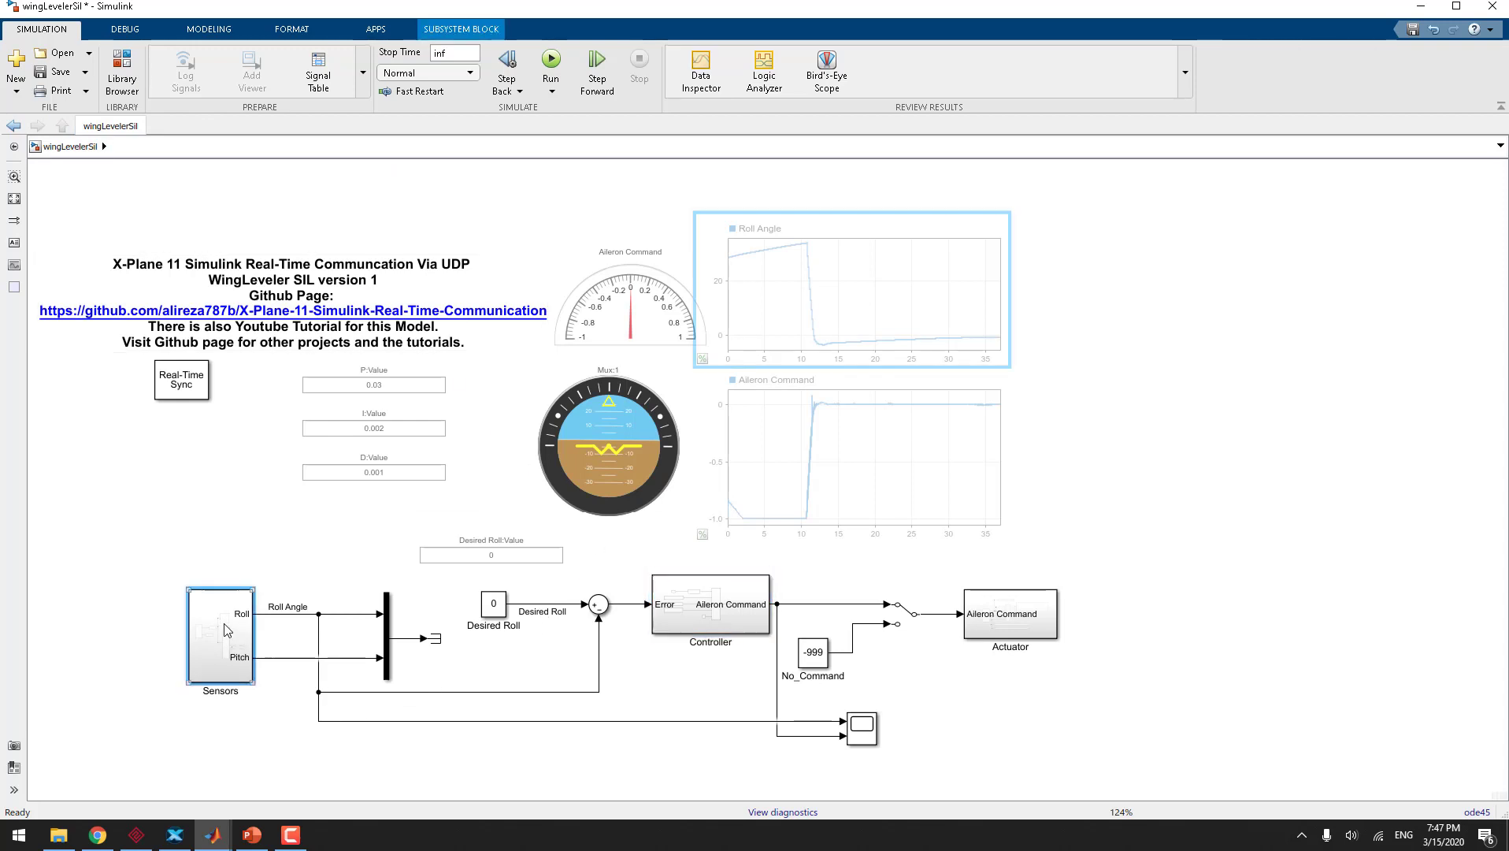
pyautogui.doubleClick(226, 631)
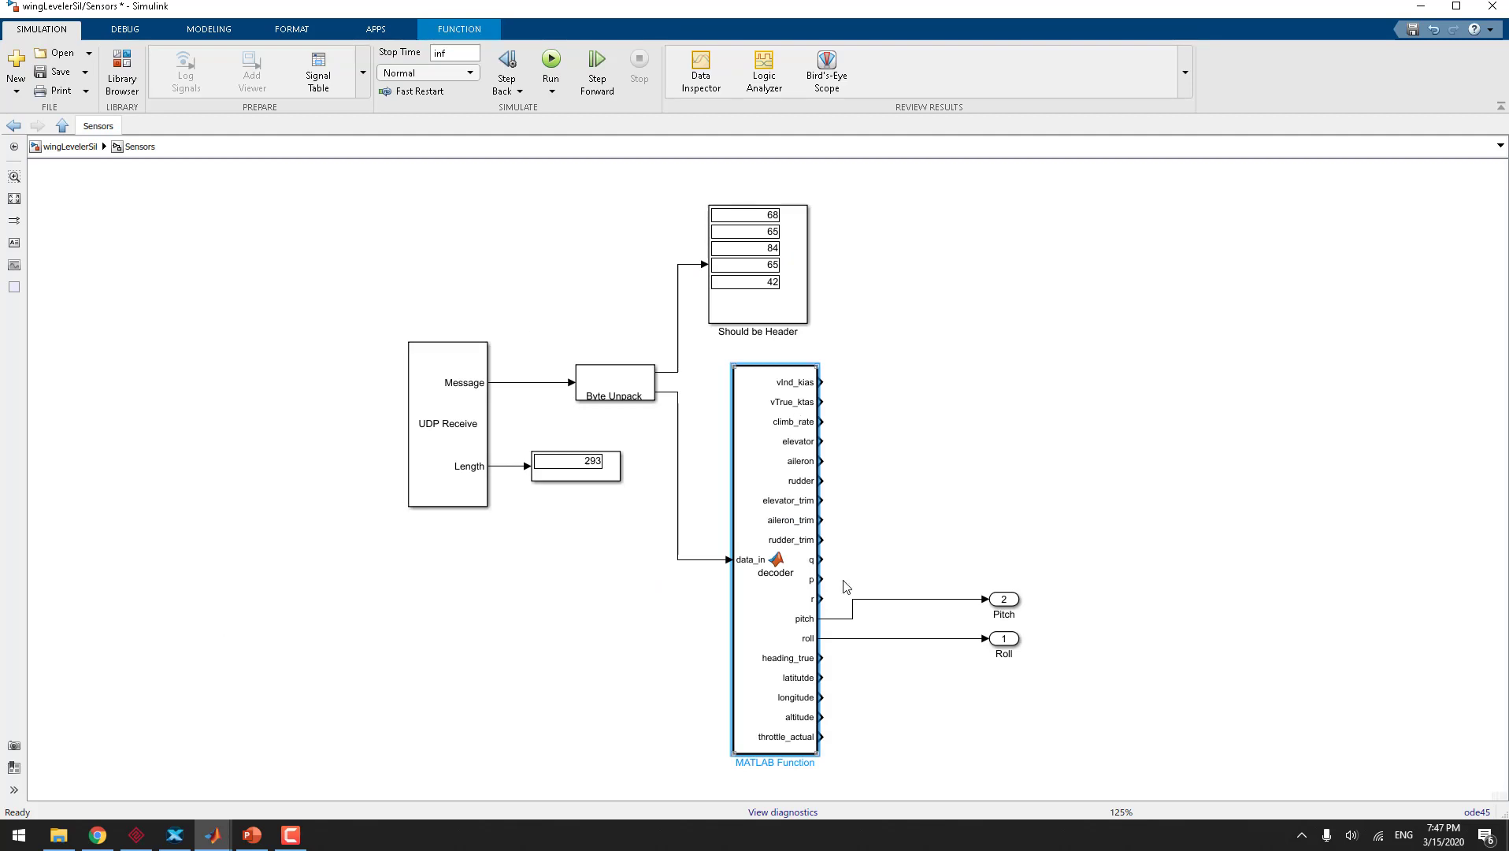
pyautogui.click(63, 127)
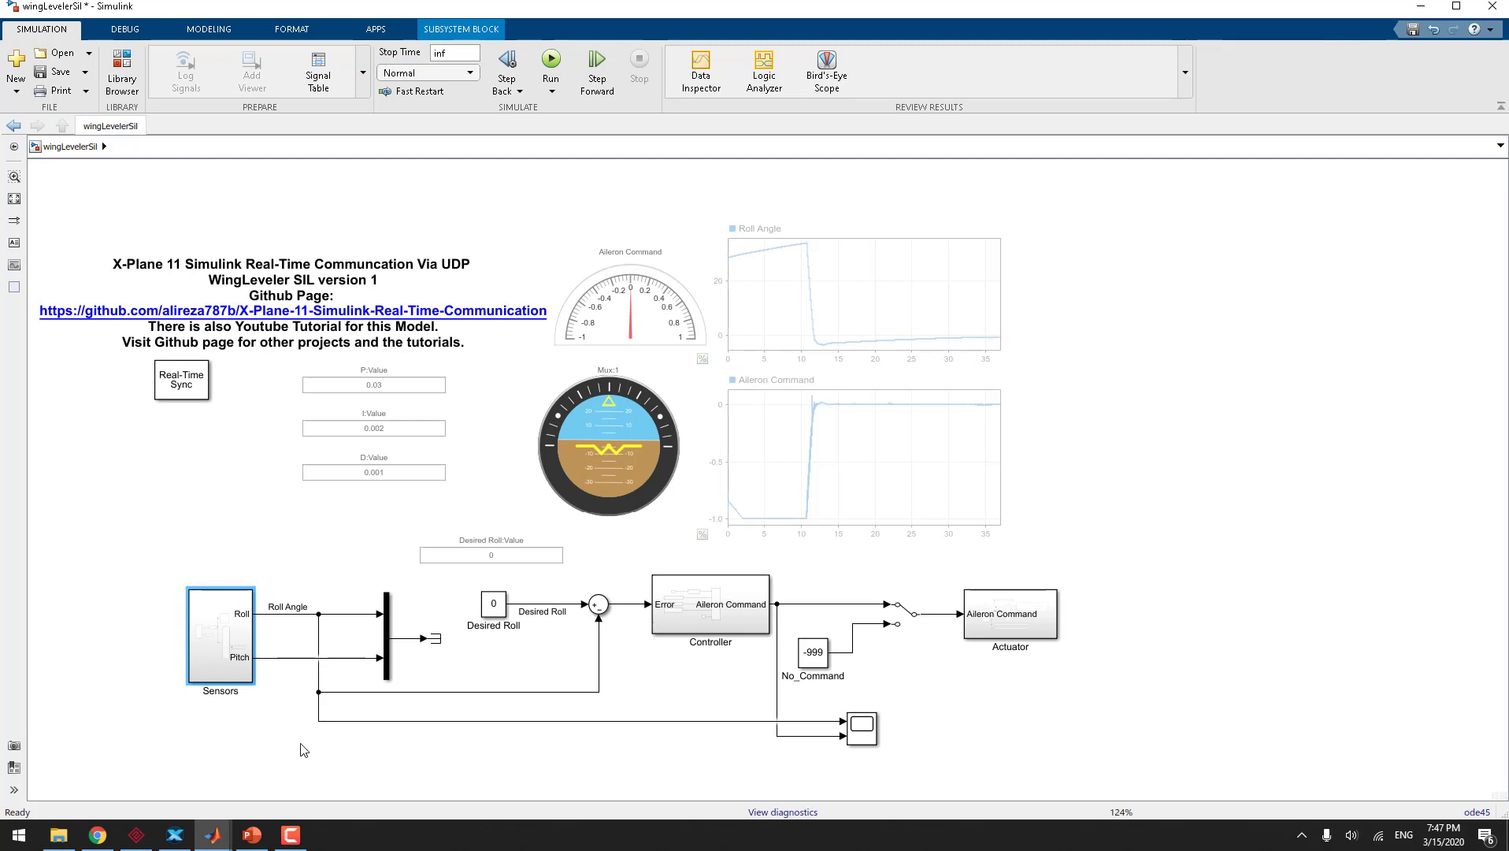
pyautogui.doubleClick(709, 606)
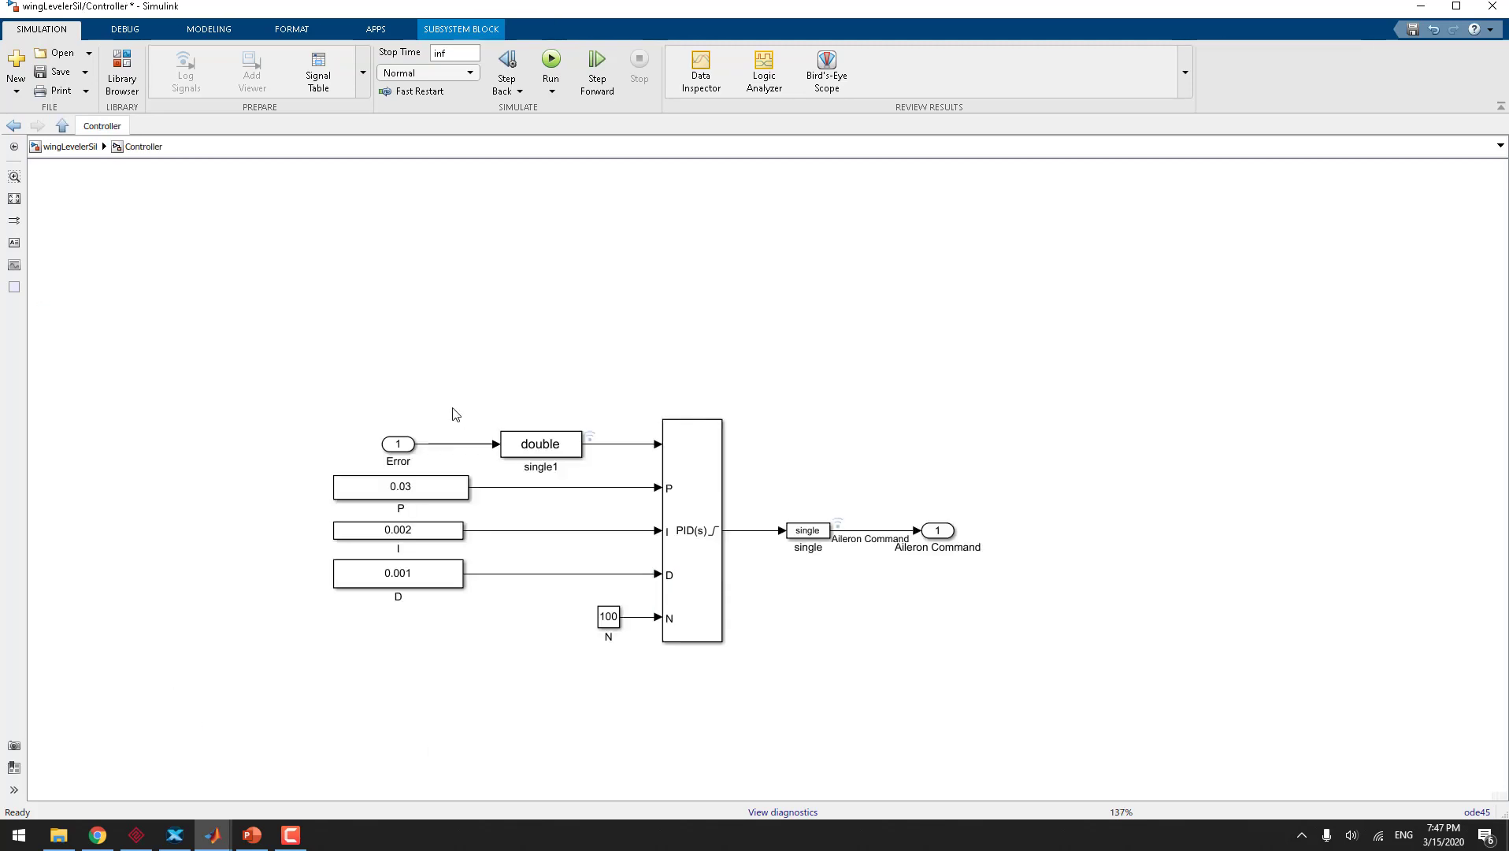
pyautogui.click(539, 445)
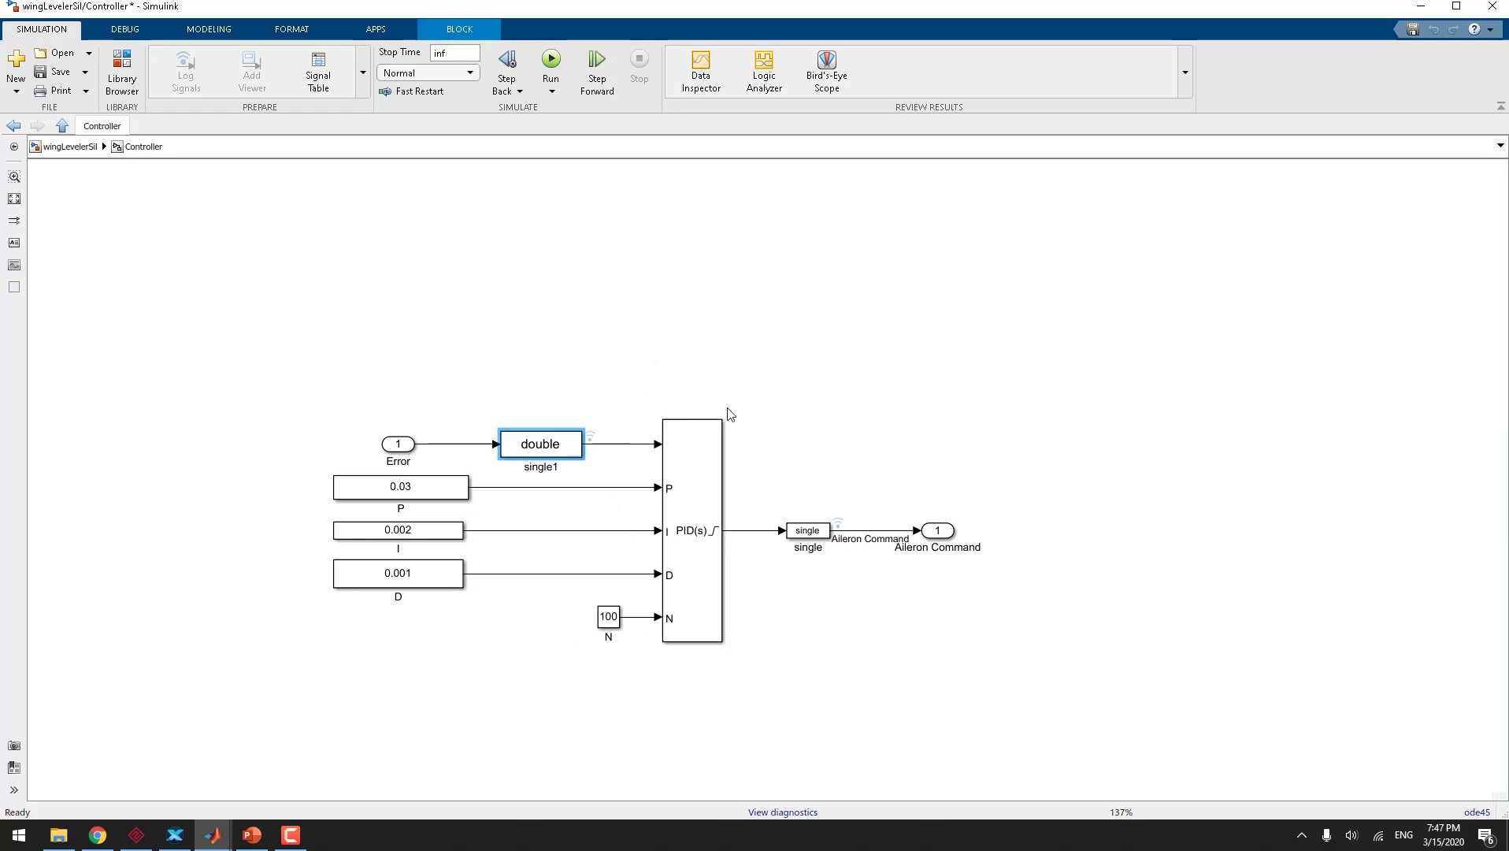
pyautogui.click(819, 536)
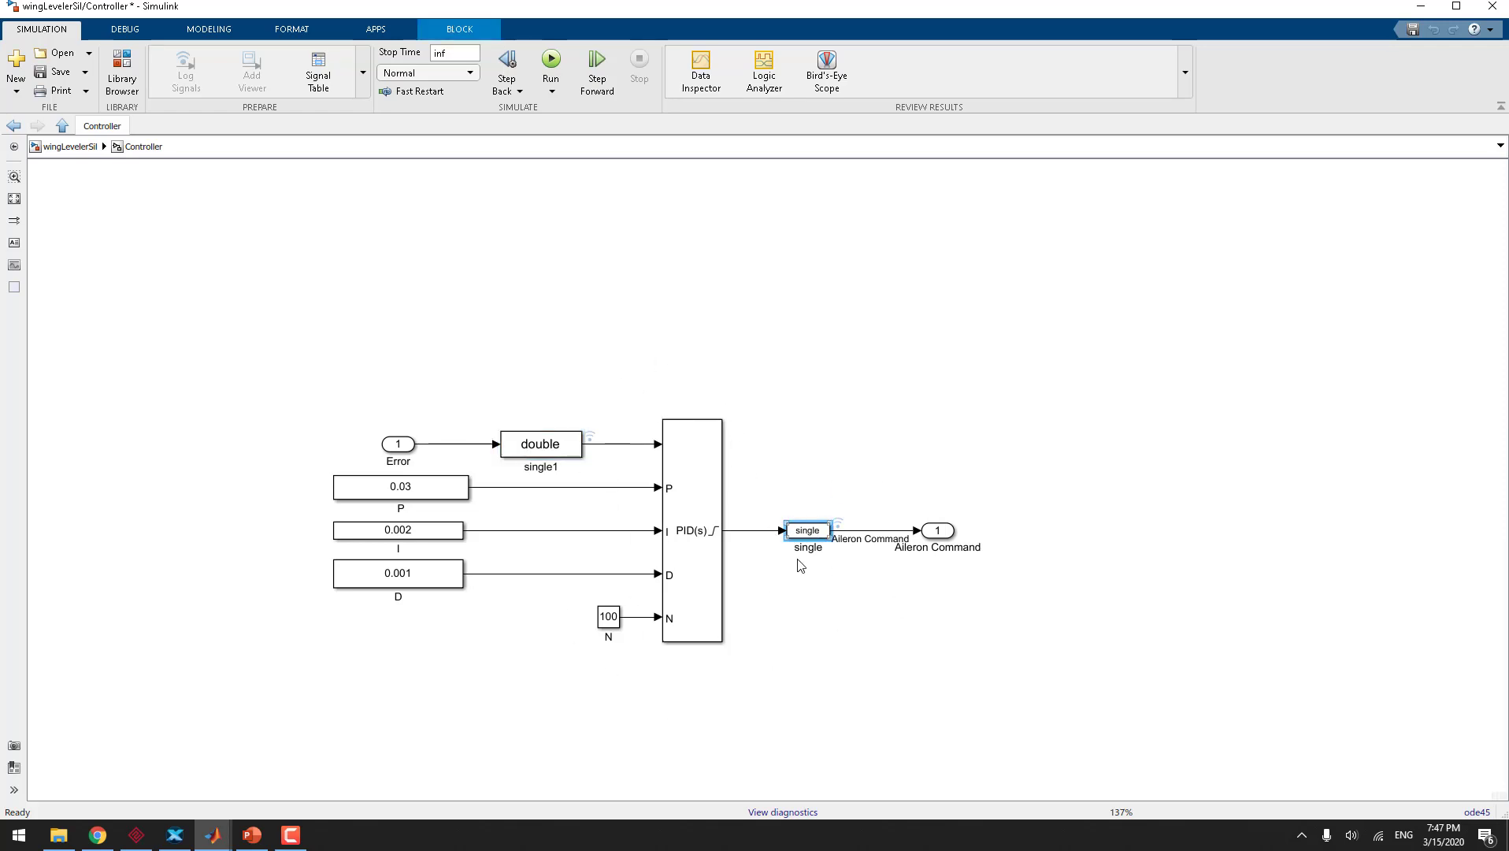
pyautogui.click(68, 120)
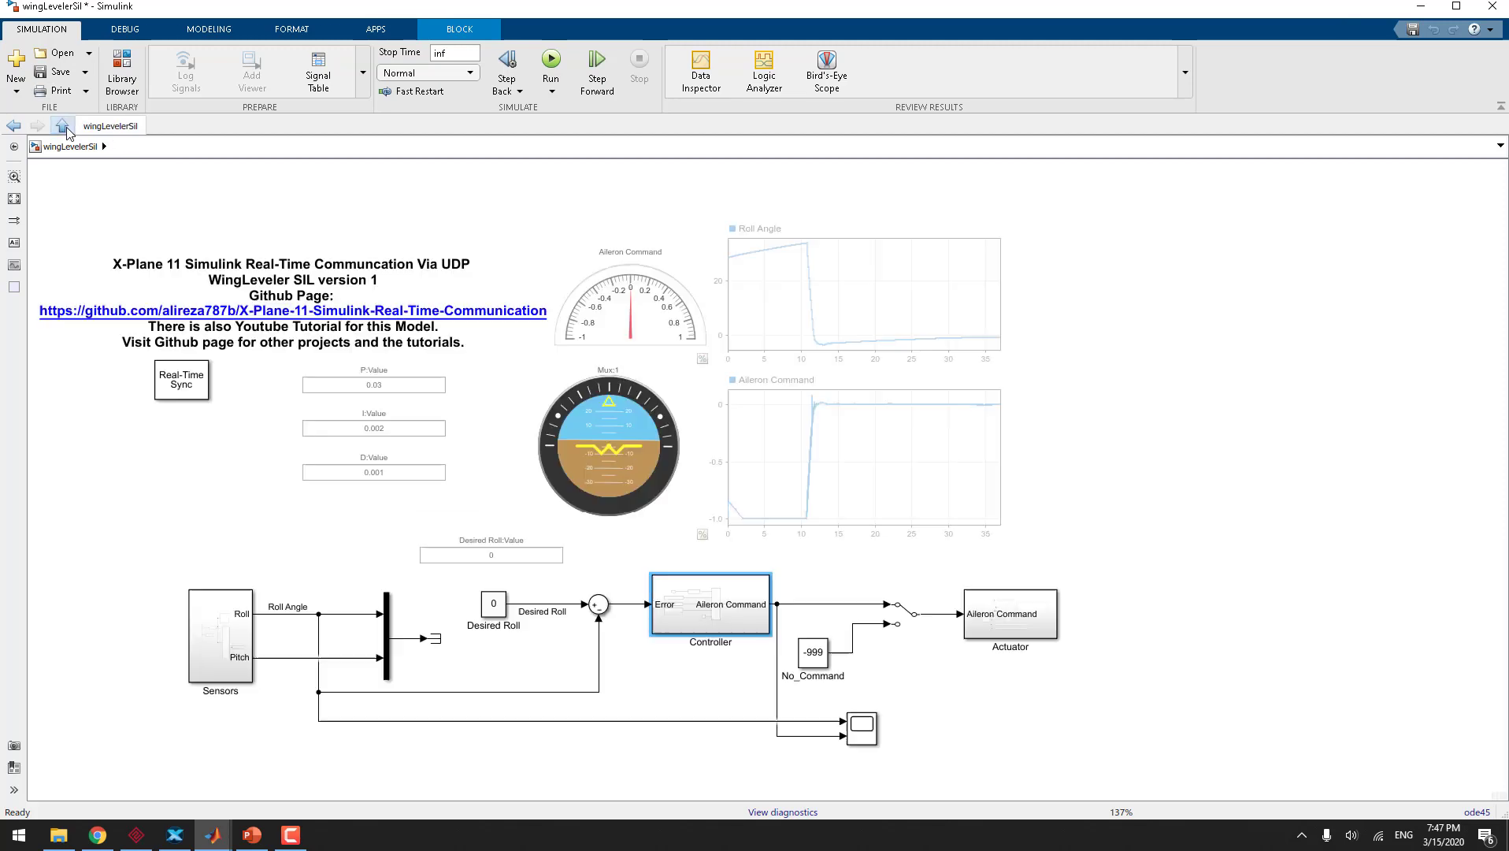
pyautogui.click(931, 725)
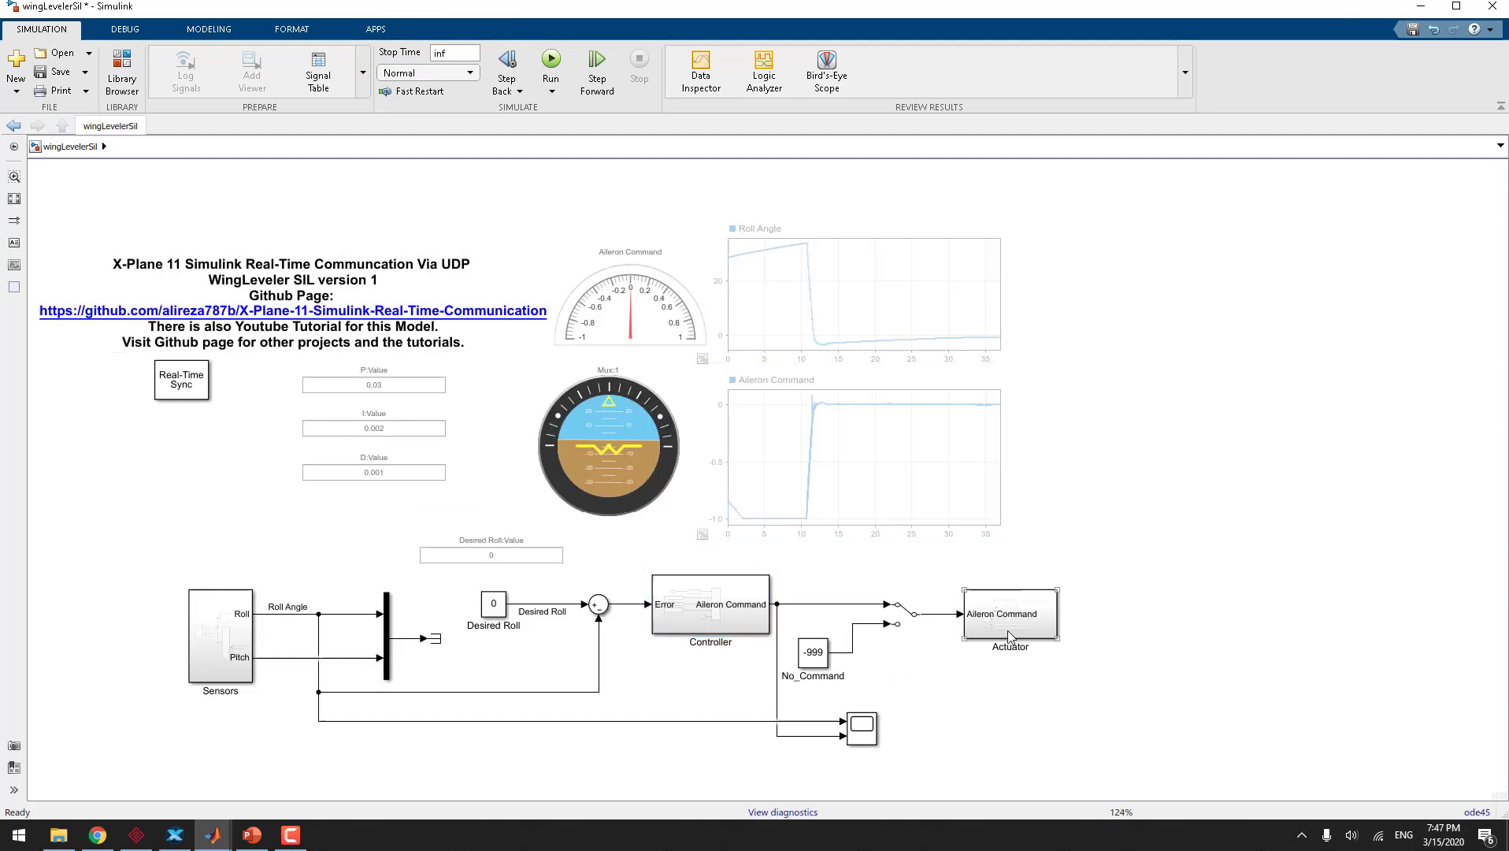
pyautogui.click(374, 377)
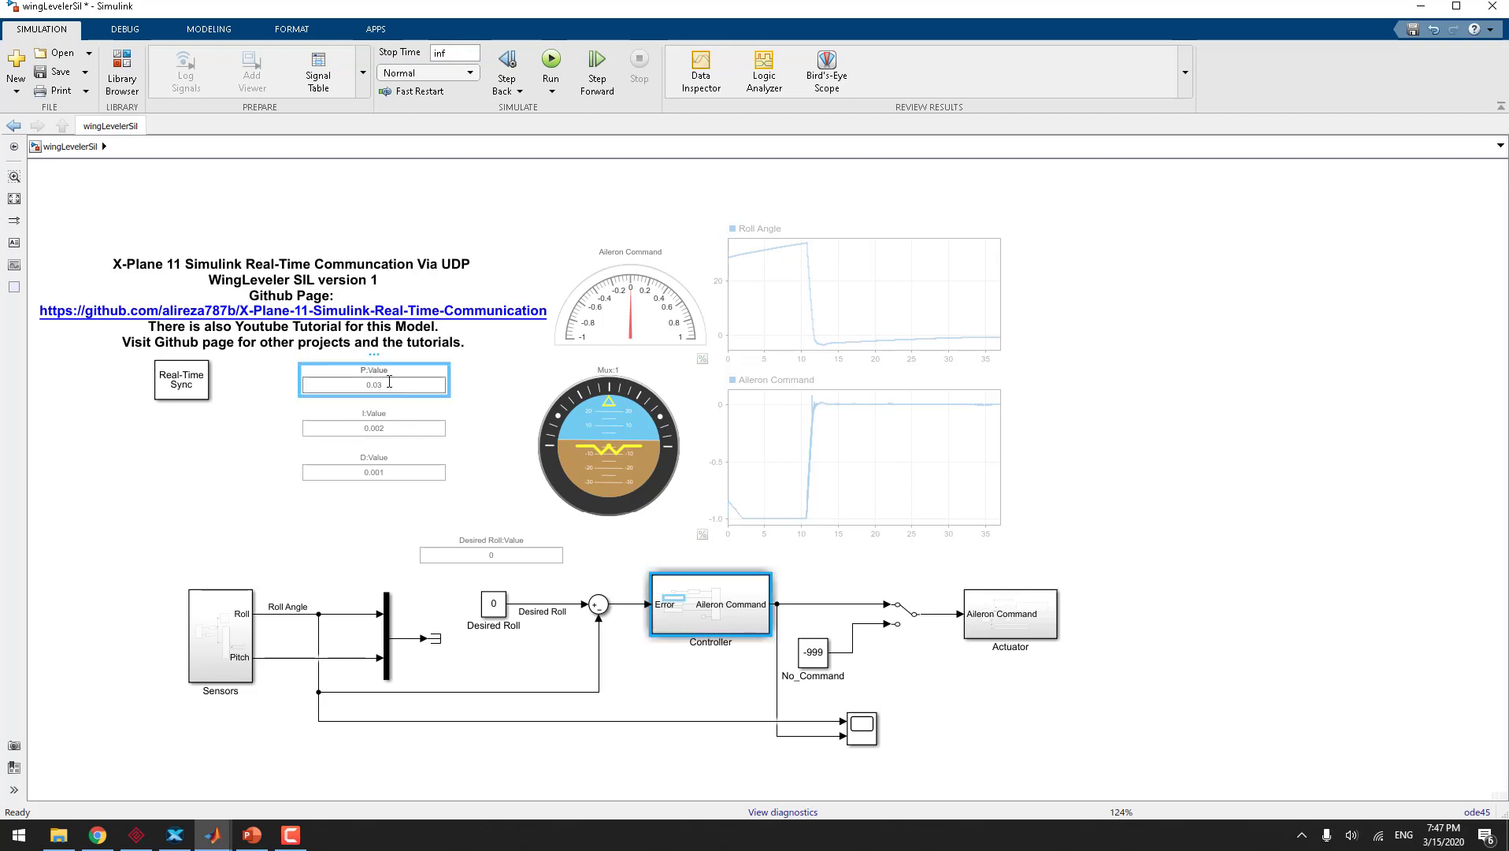
pyautogui.click(336, 422)
pyautogui.click(347, 479)
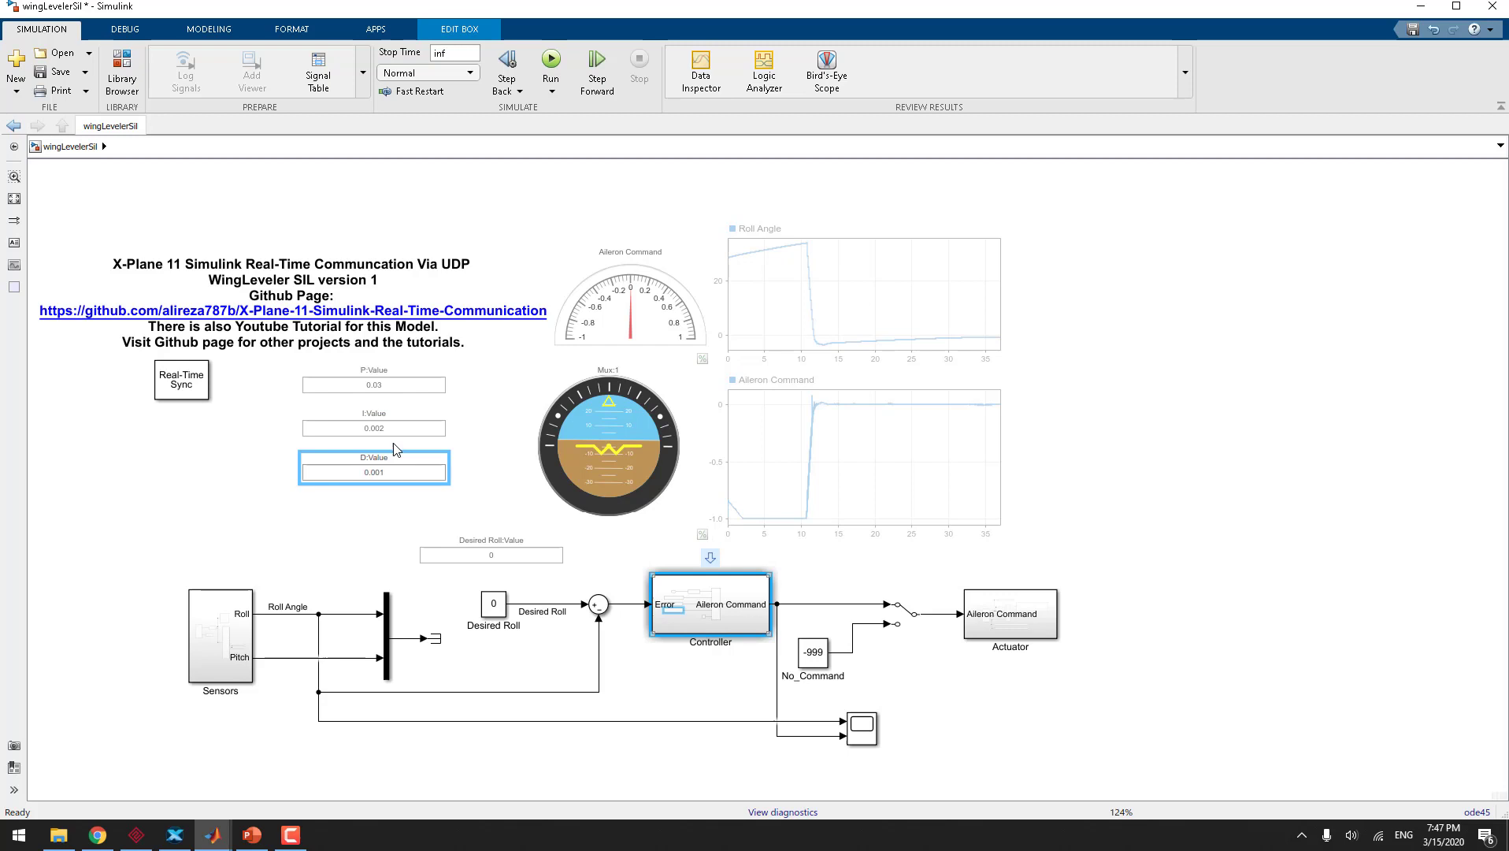
pyautogui.click(239, 503)
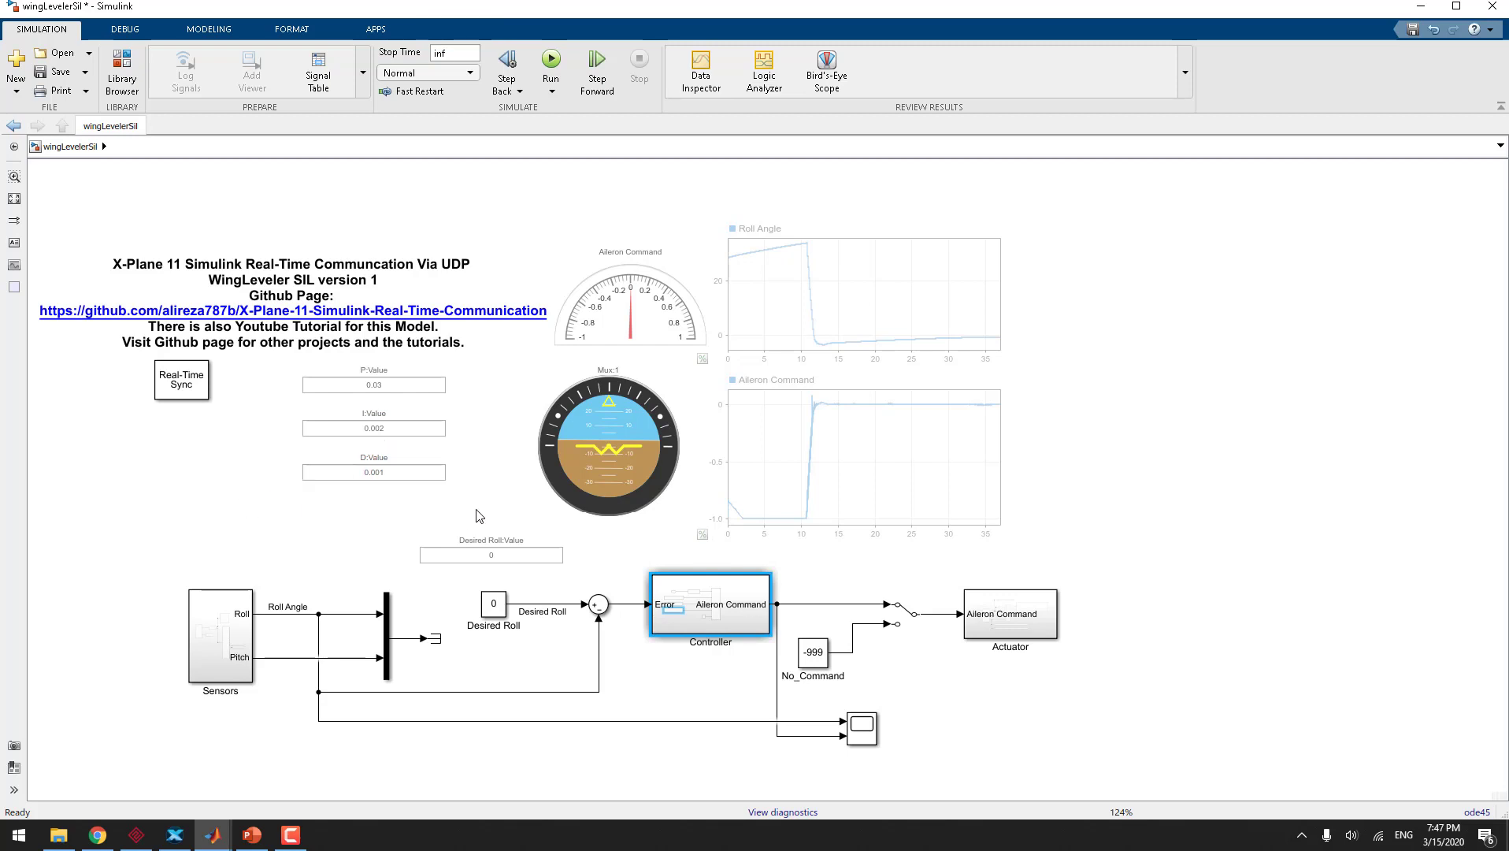
pyautogui.click(584, 467)
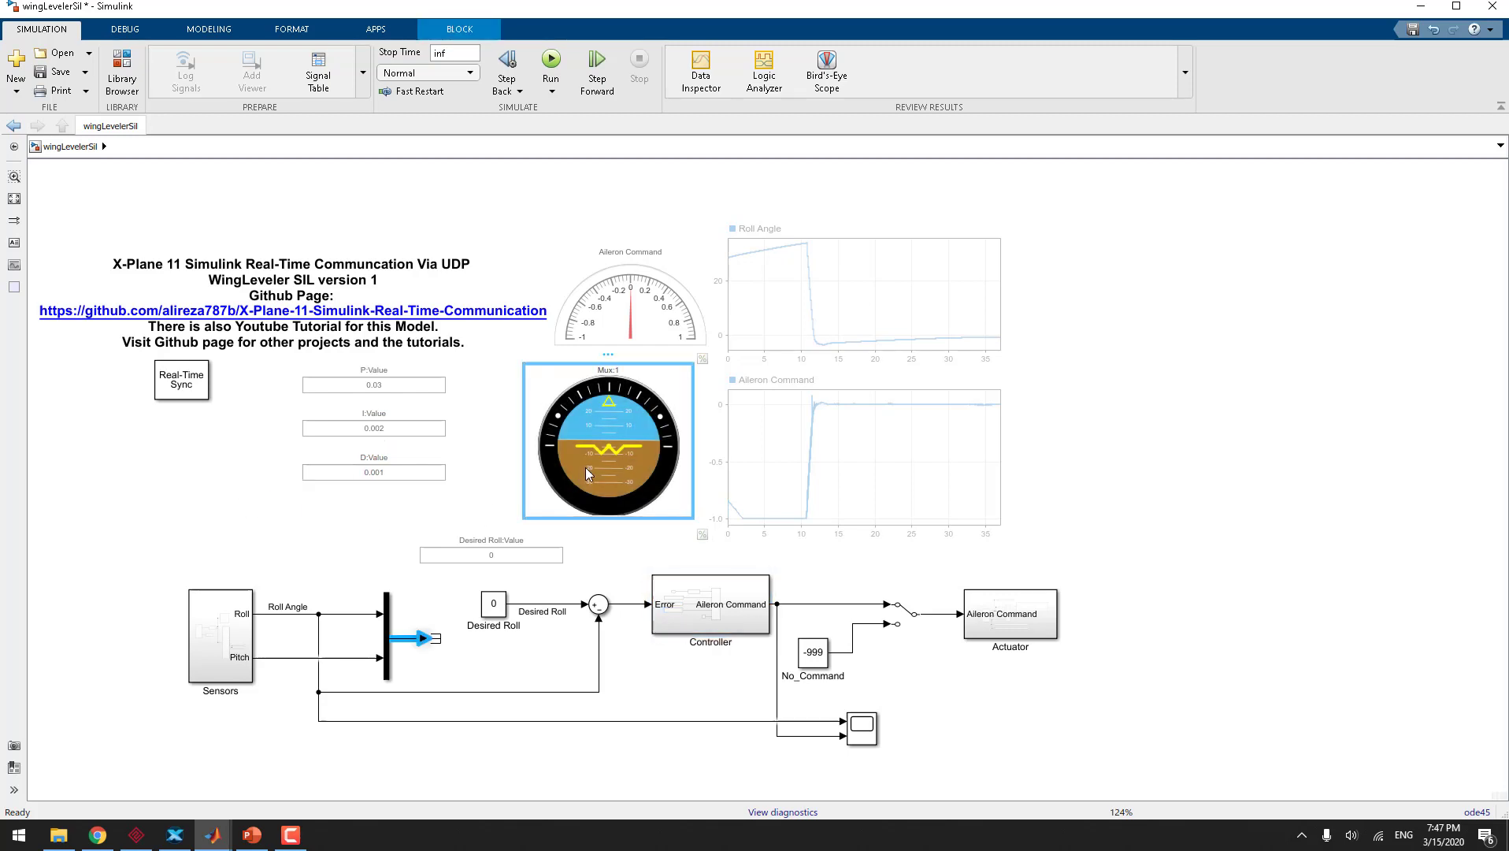
pyautogui.doubleClick(584, 467)
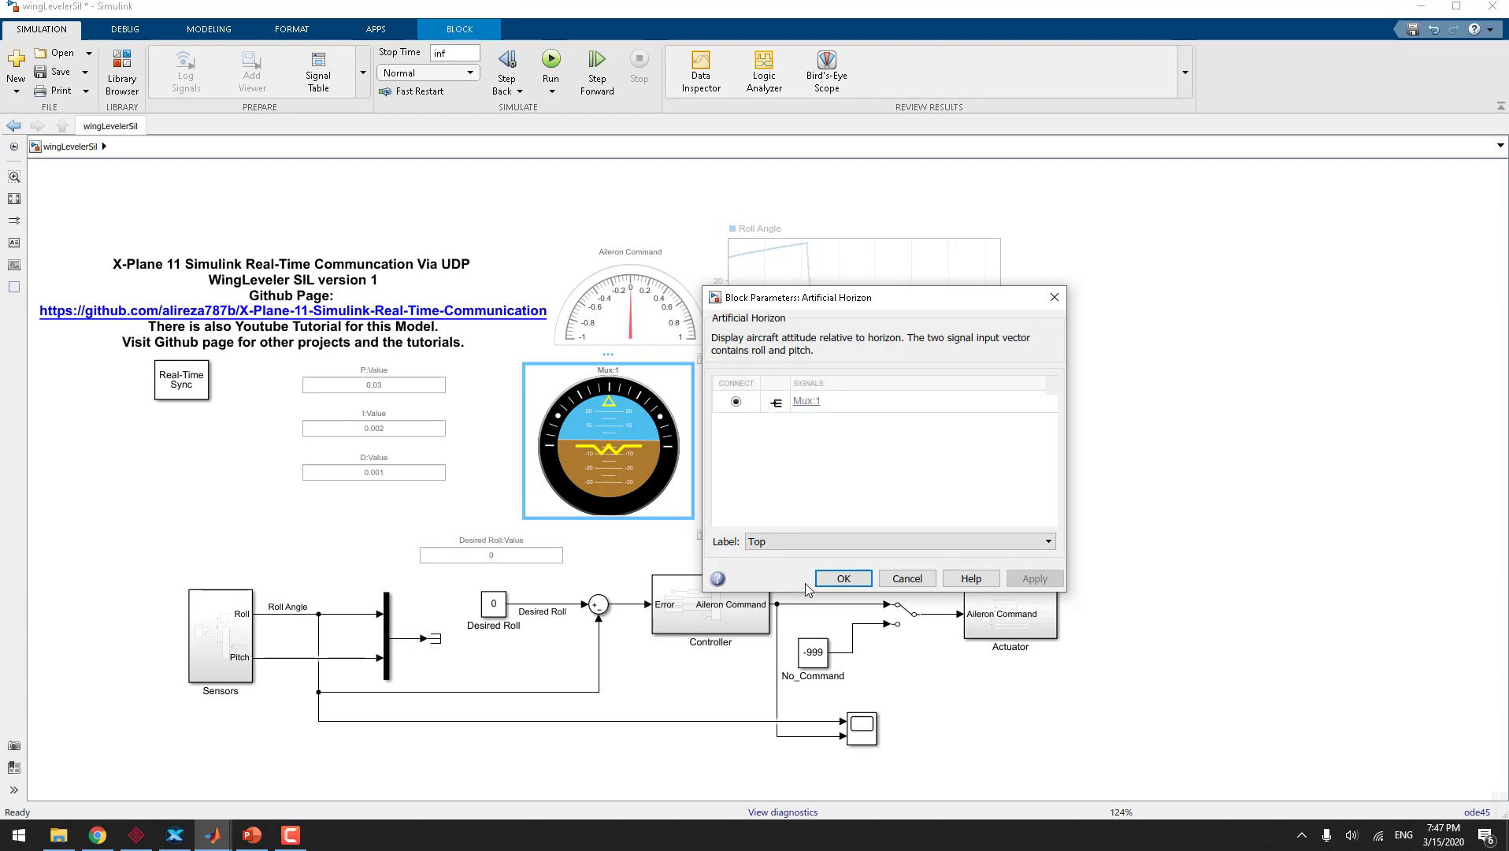
pyautogui.click(833, 578)
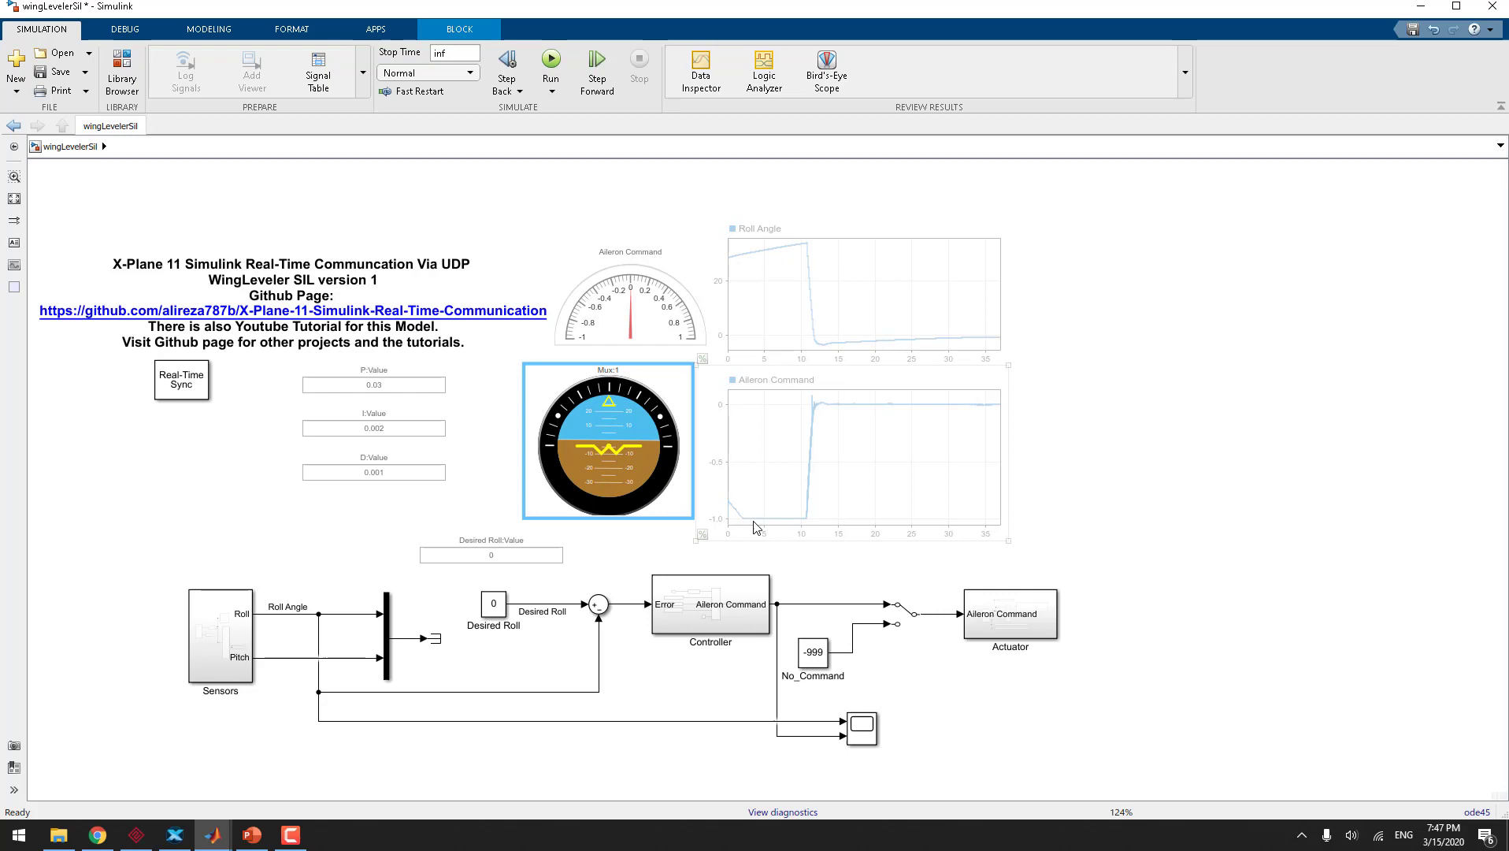
pyautogui.doubleClick(194, 393)
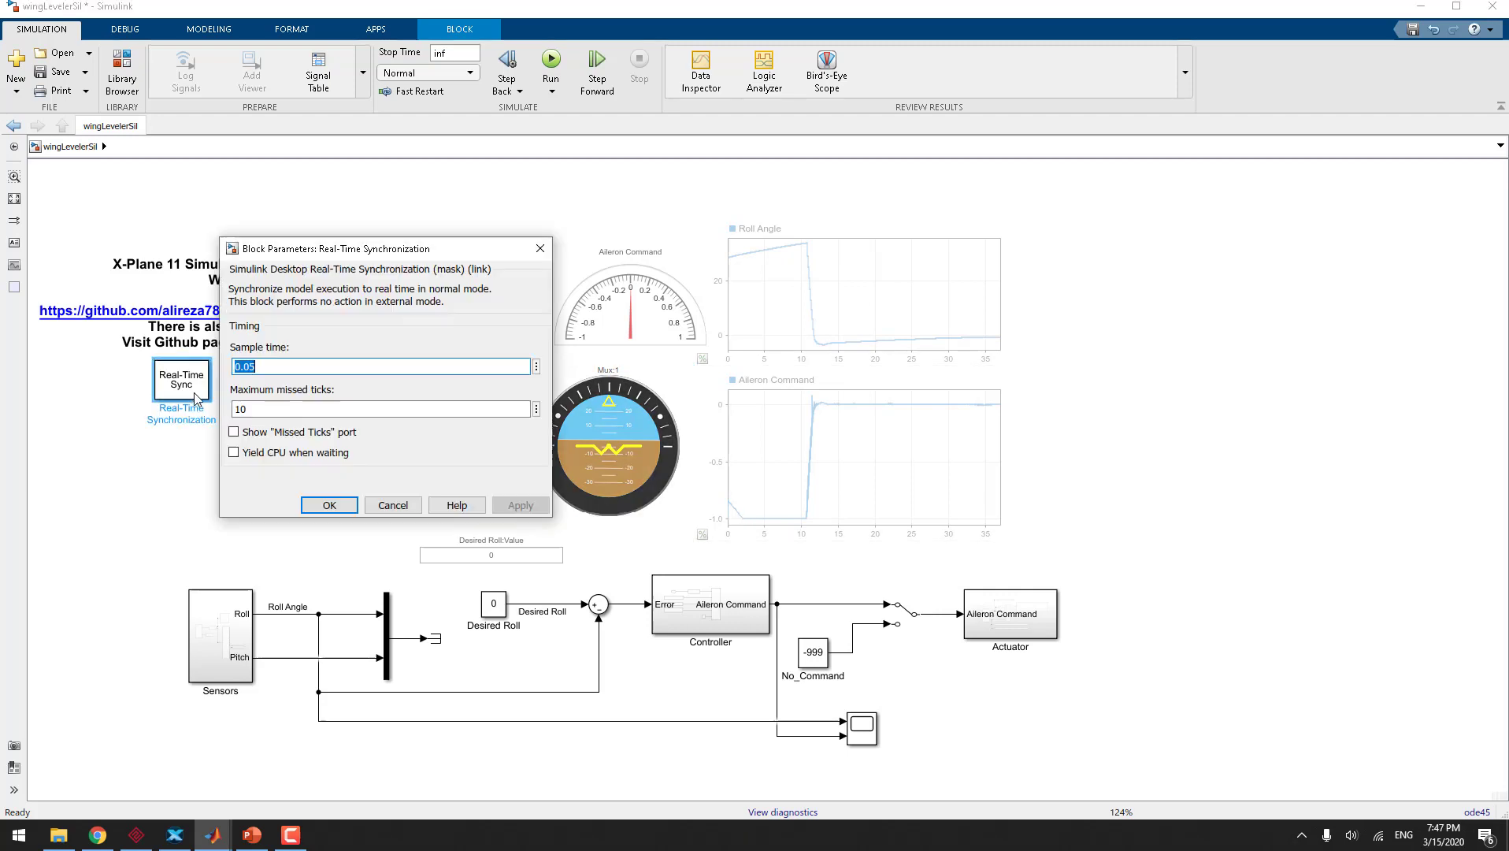
pyautogui.click(321, 504)
pyautogui.moveTo(212, 835)
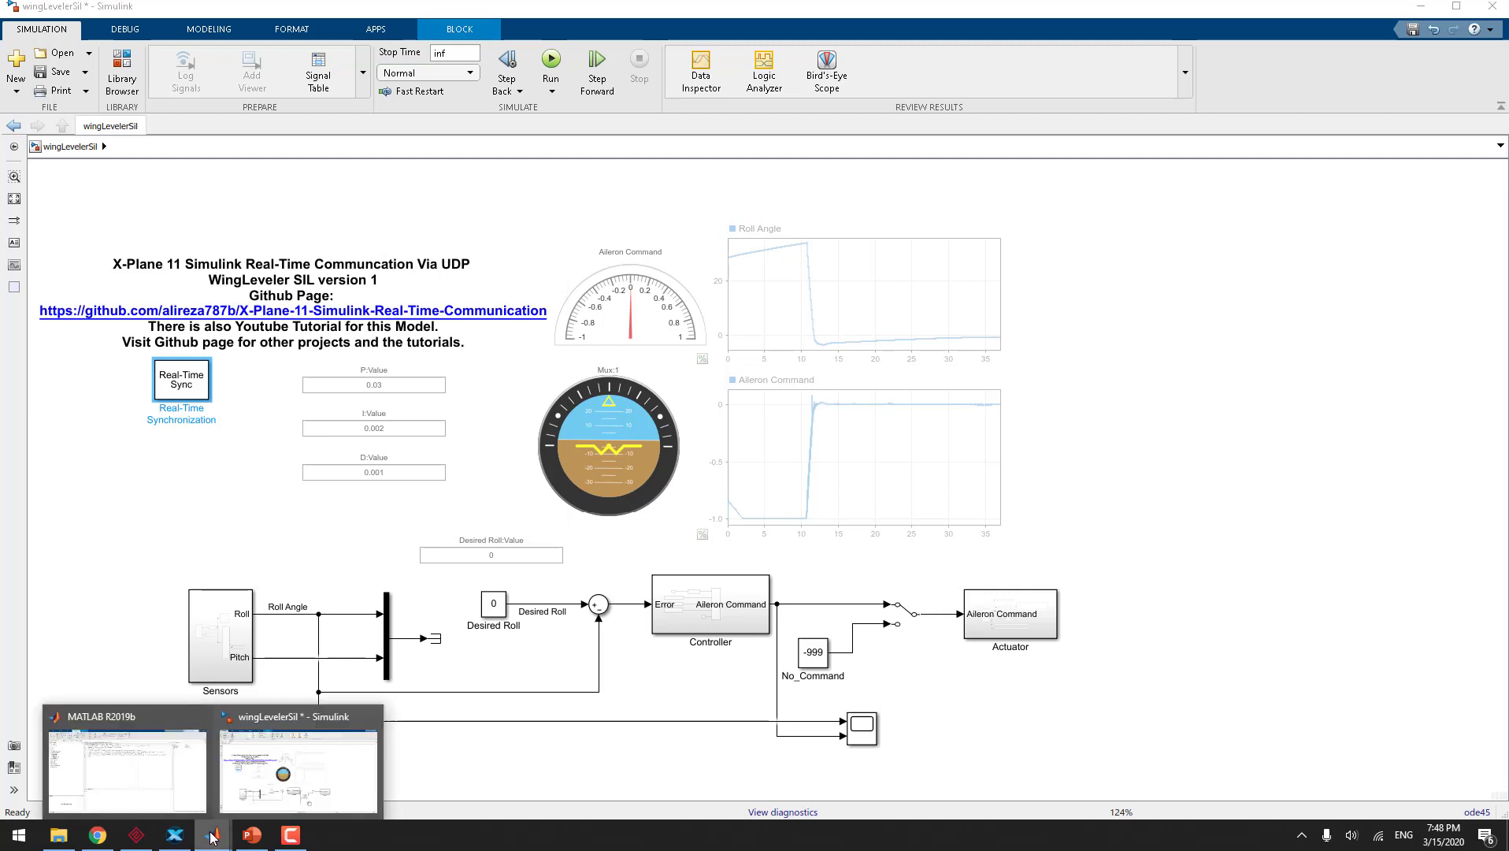
# Rerun sldrtkernel -install from the MATLAB command history
pyautogui.click(178, 786)
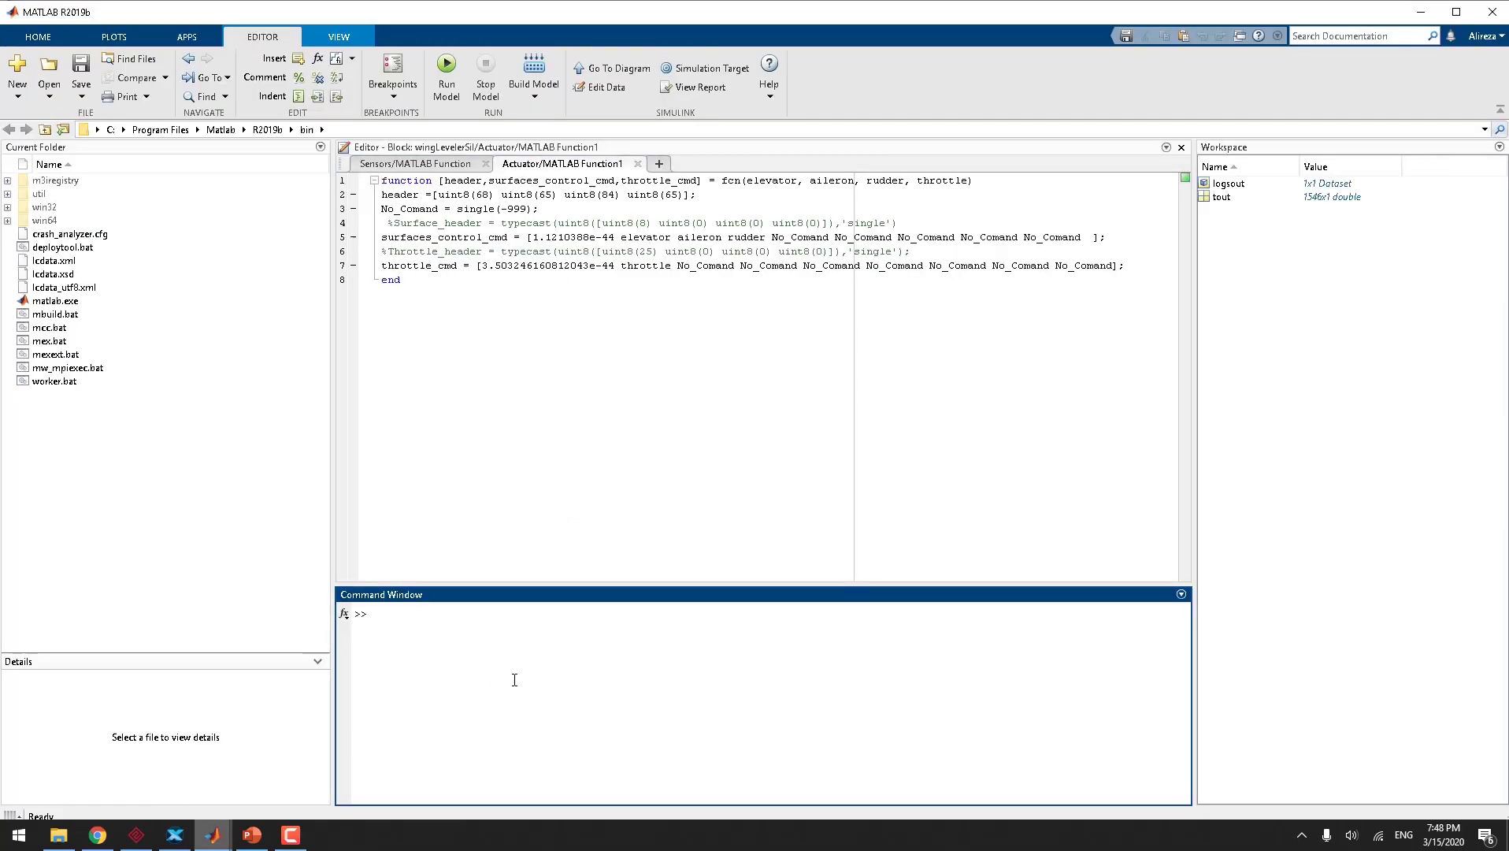
pyautogui.press('Up')
pyautogui.press('Up')
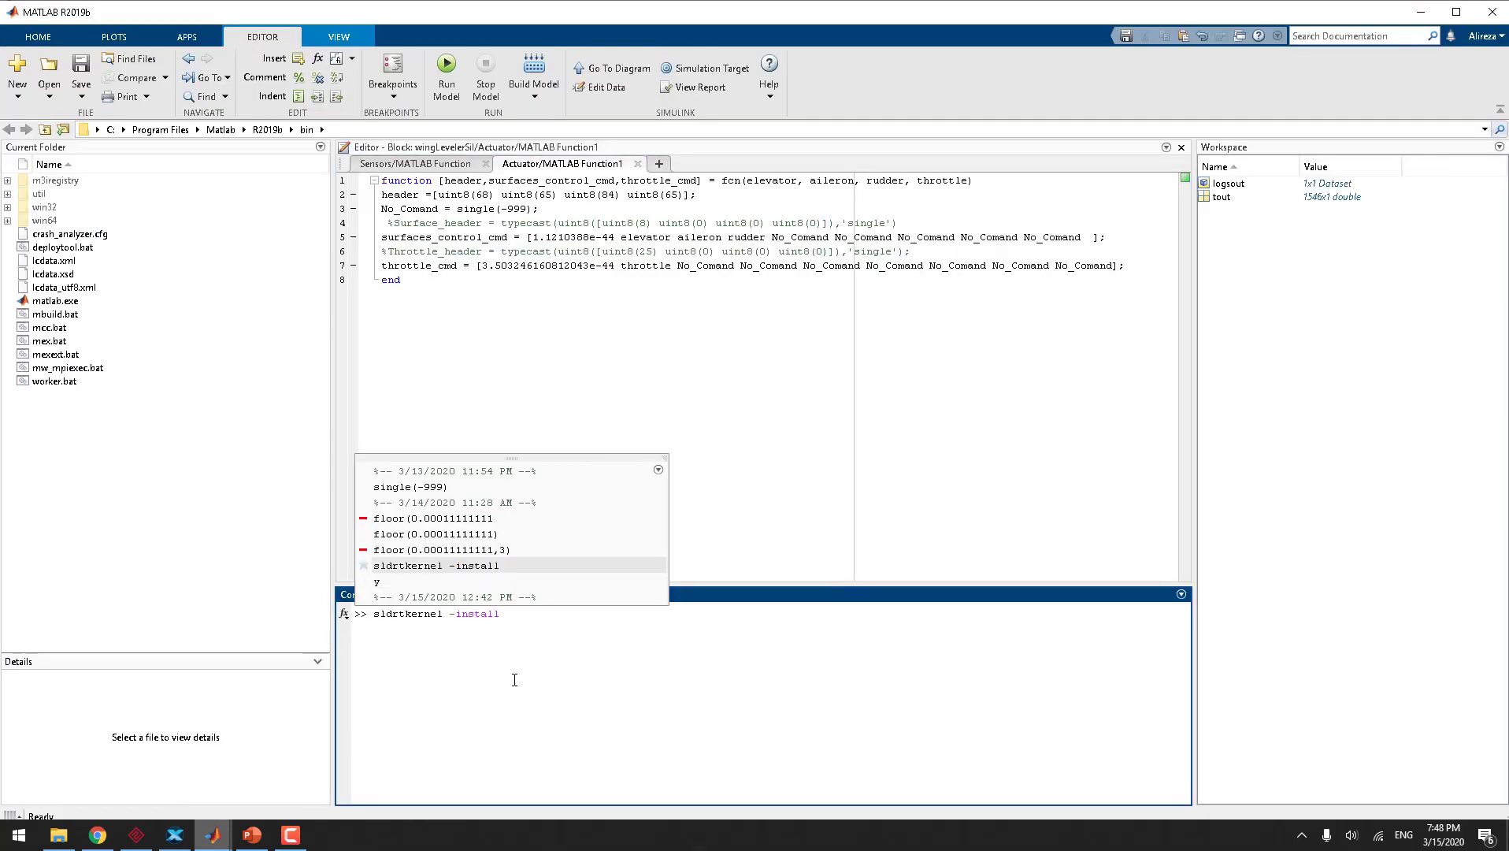
pyautogui.press('Return')
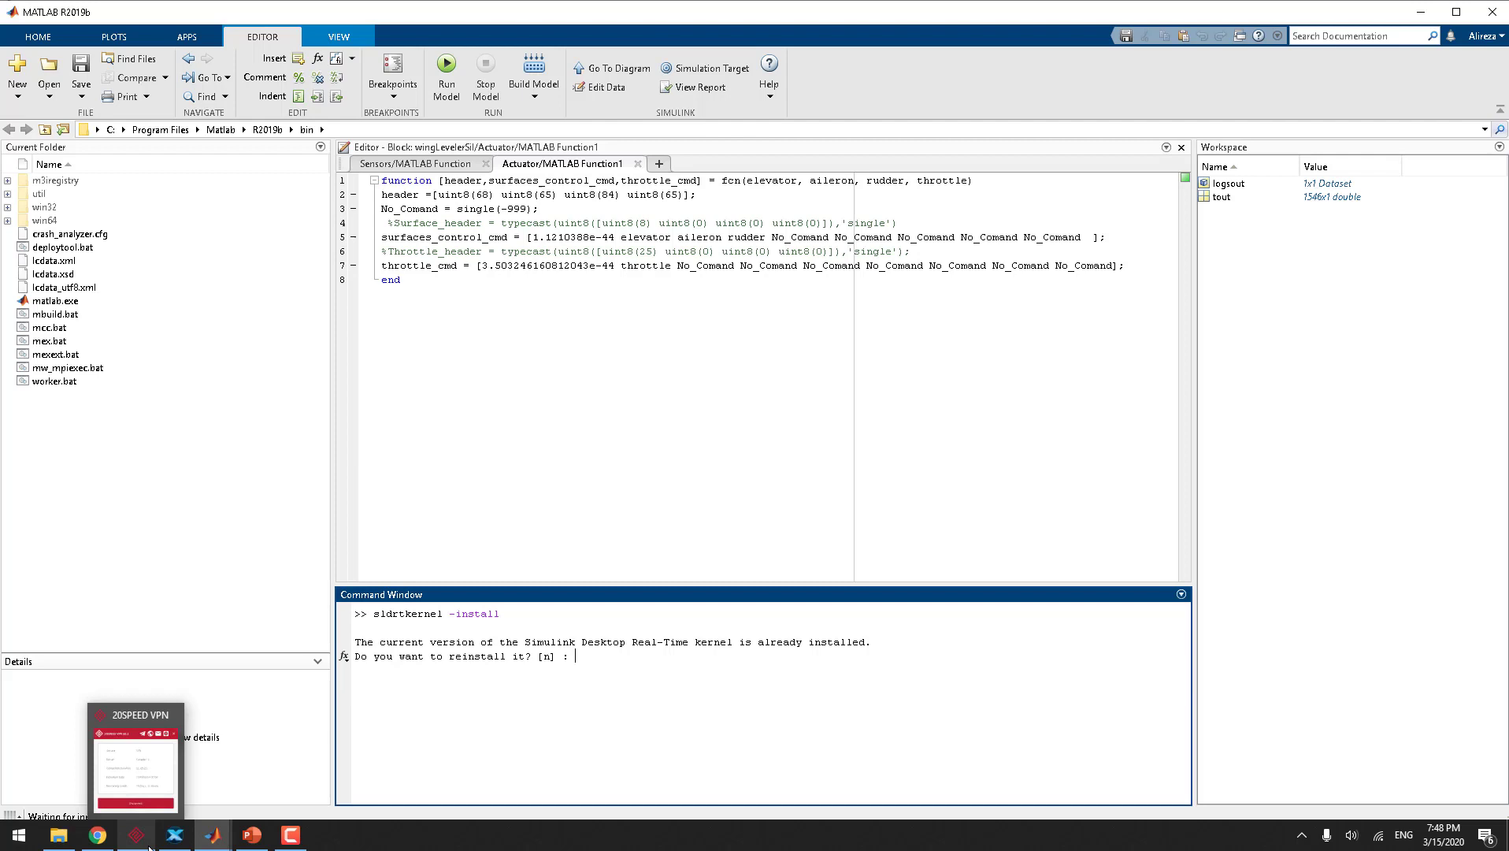
# Check the UDP output rate in X-Plane's data output settings
pyautogui.click(211, 836)
pyautogui.click(191, 837)
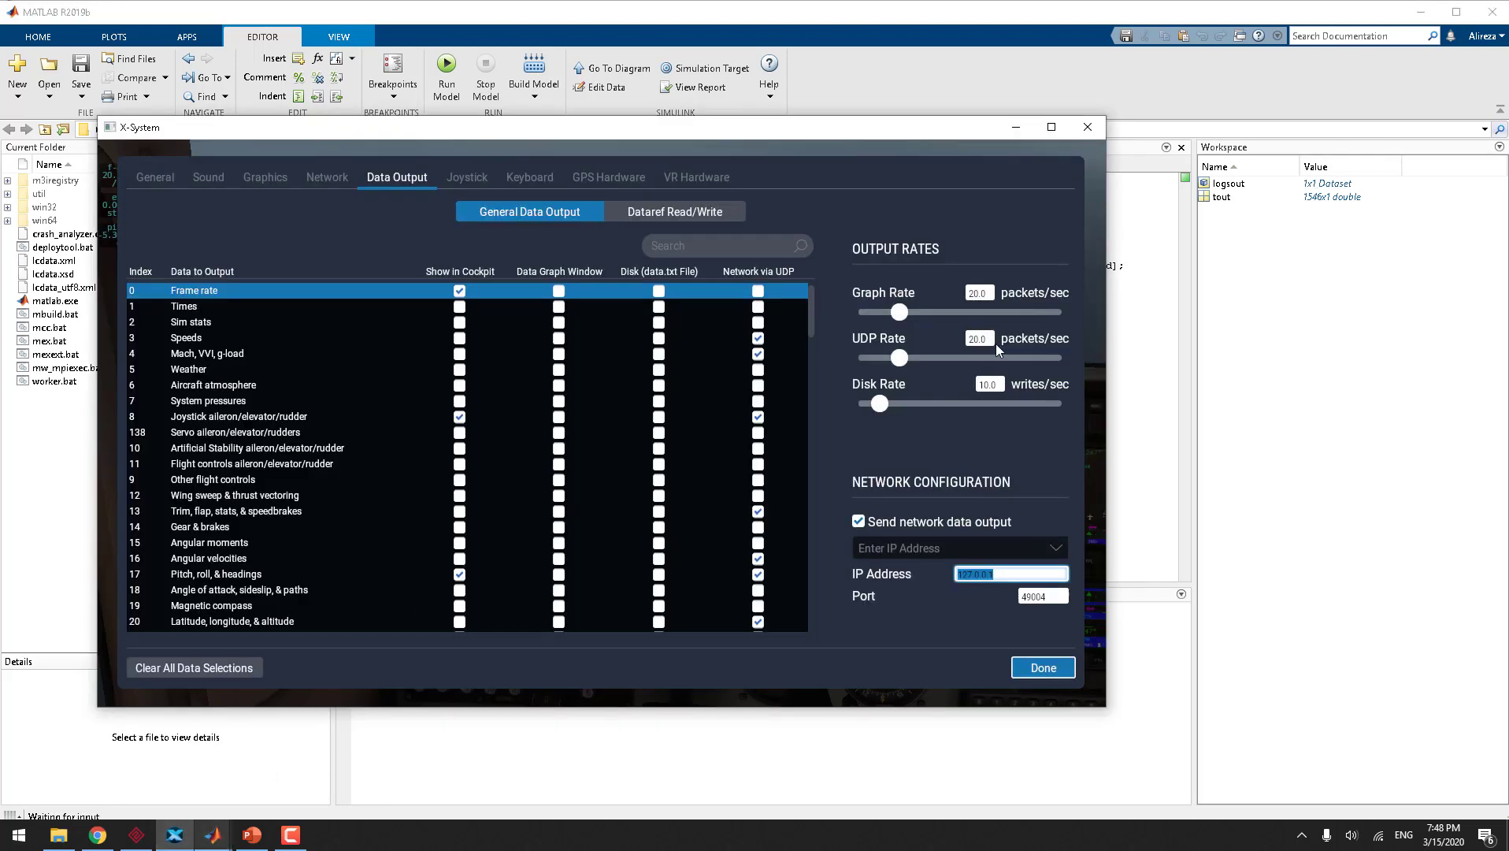
pyautogui.click(977, 337)
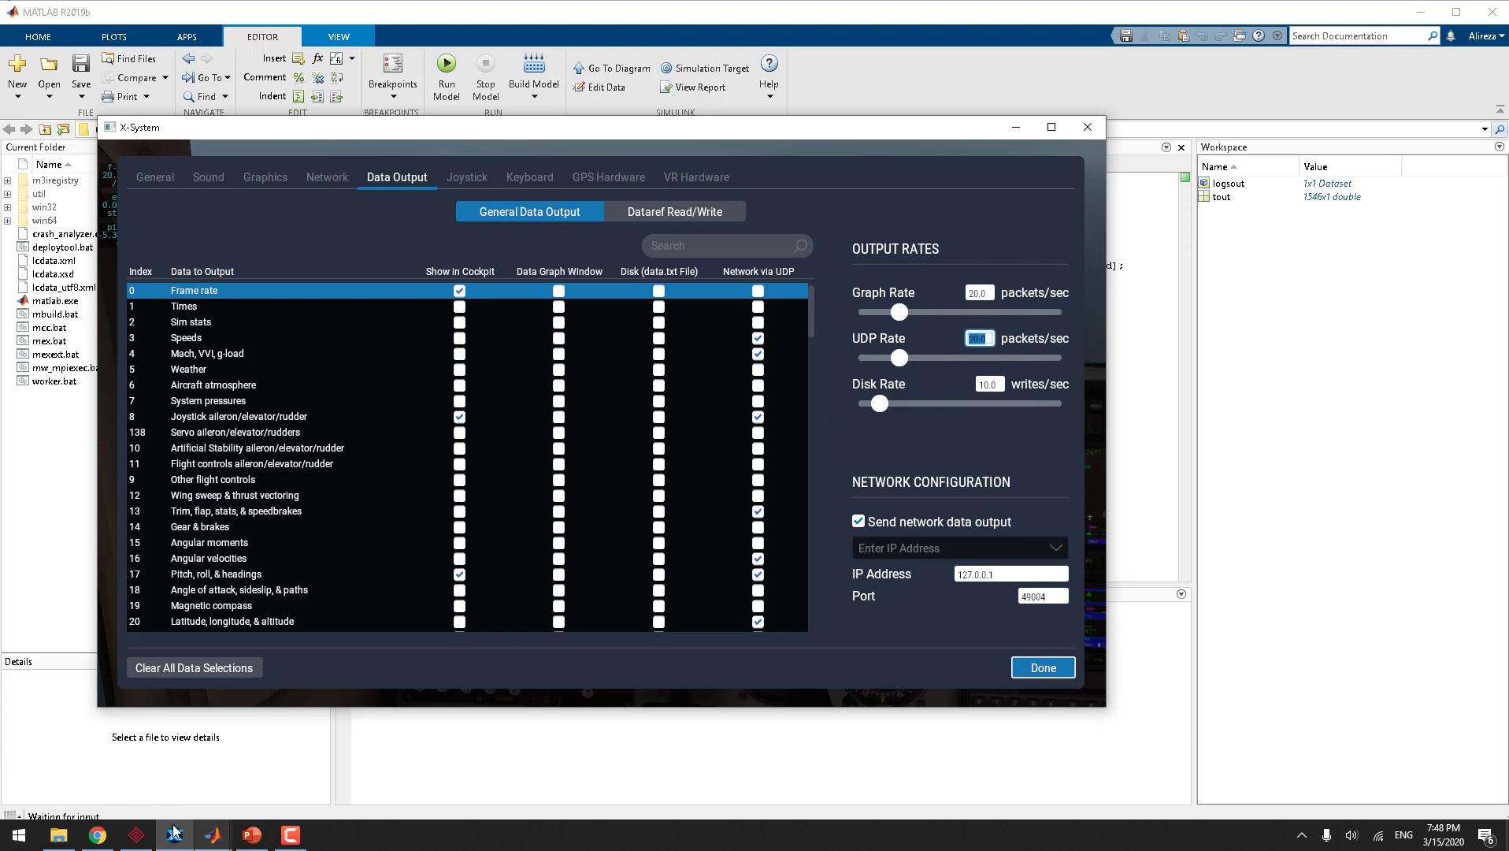
pyautogui.moveTo(211, 837)
pyautogui.click(237, 782)
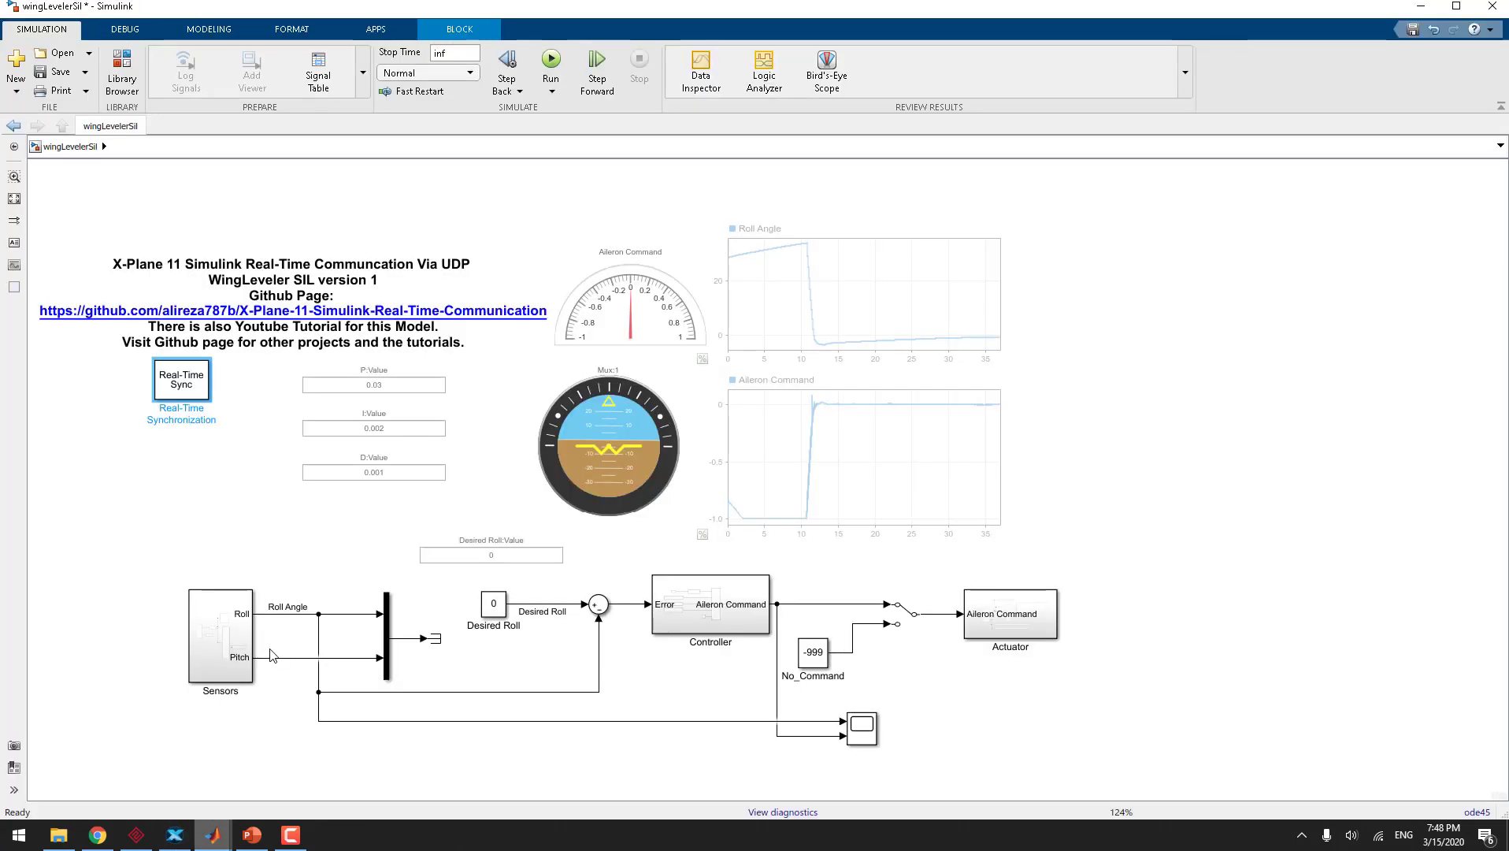
pyautogui.doubleClick(217, 655)
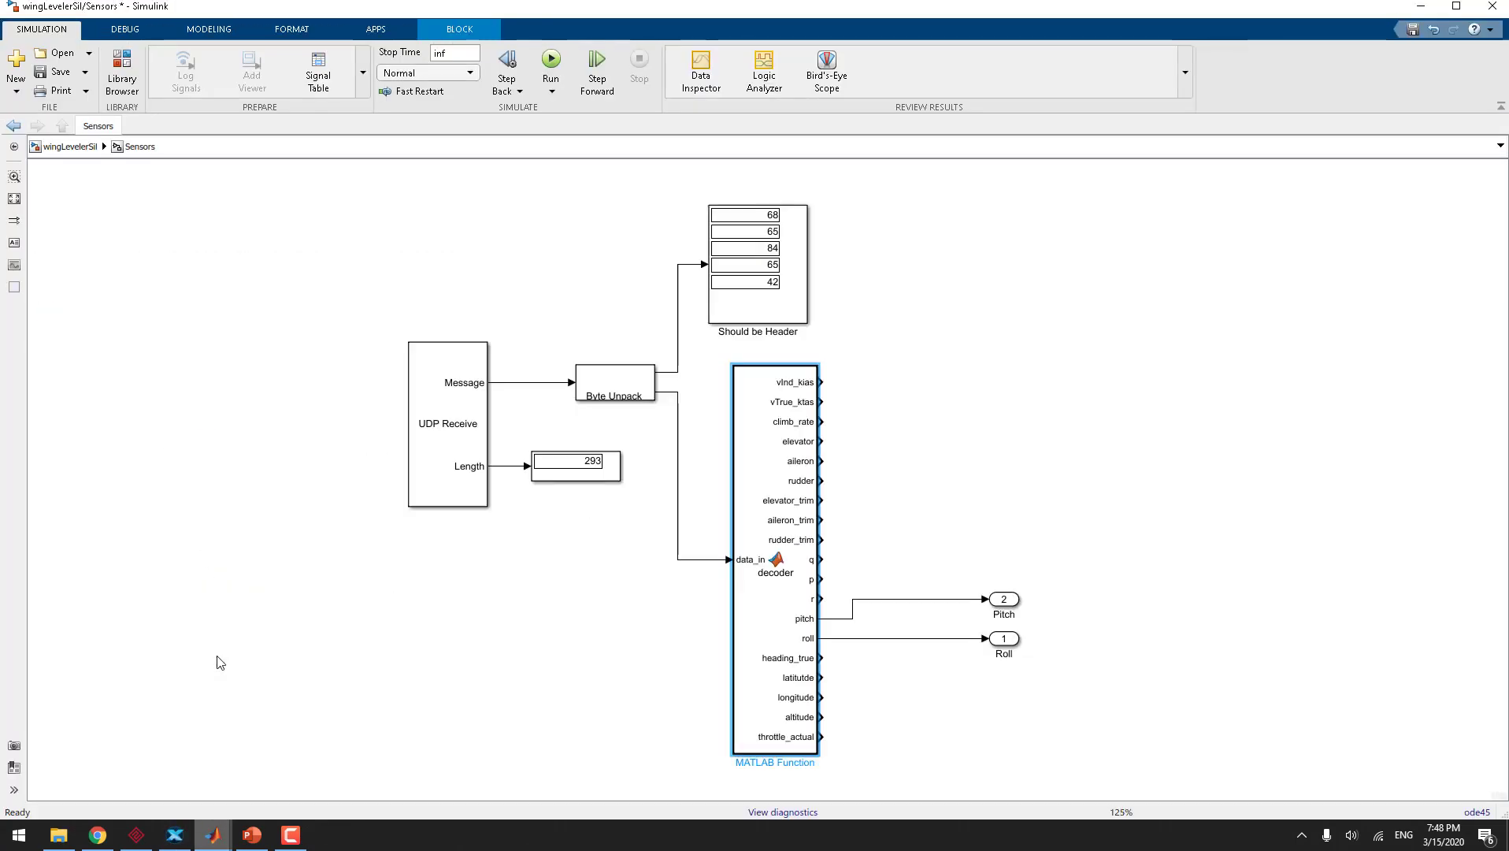
pyautogui.doubleClick(480, 434)
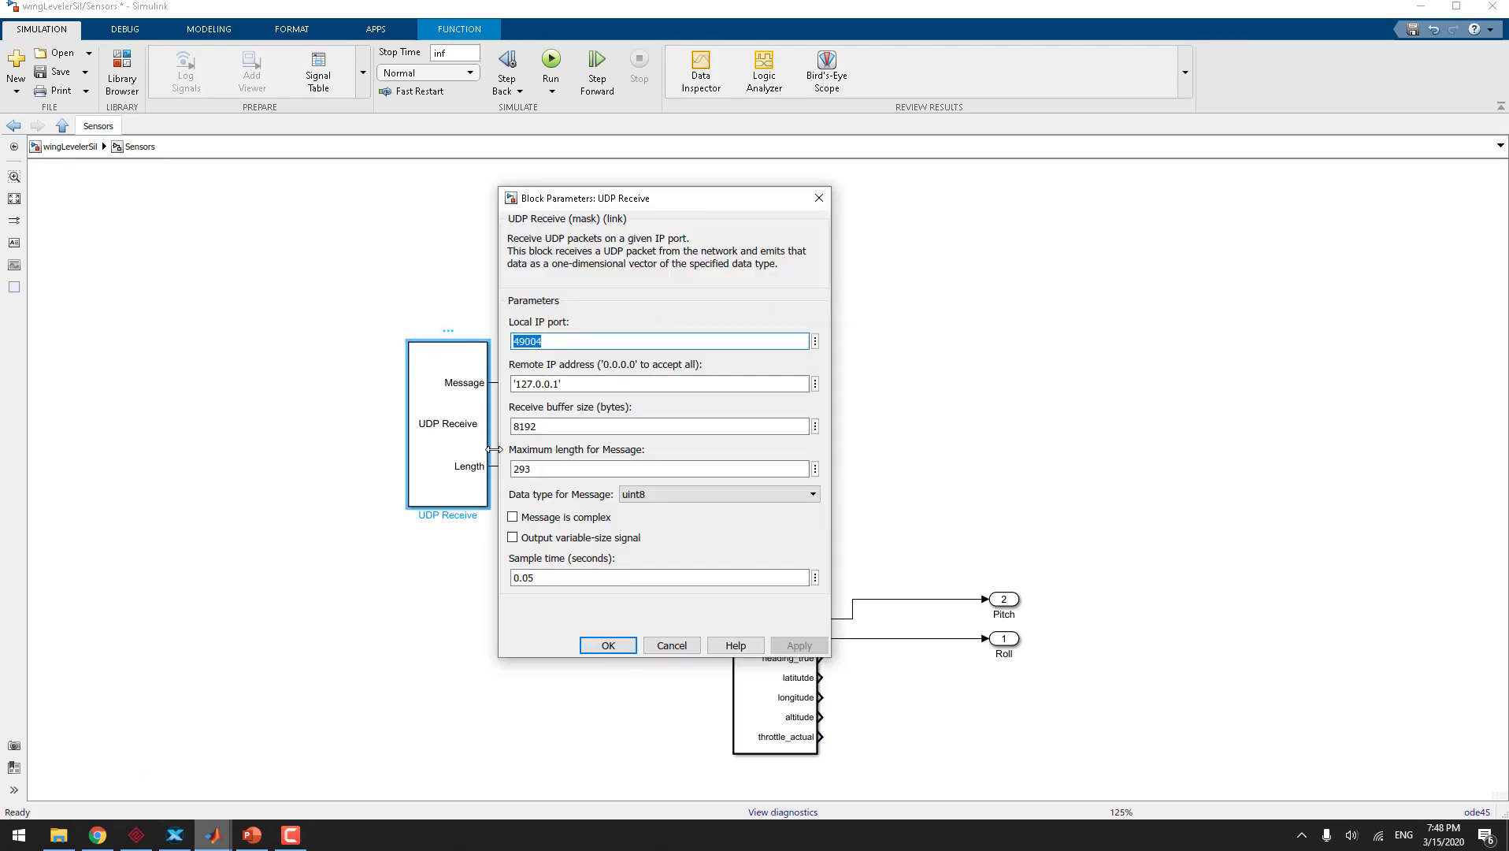
pyautogui.click(554, 578)
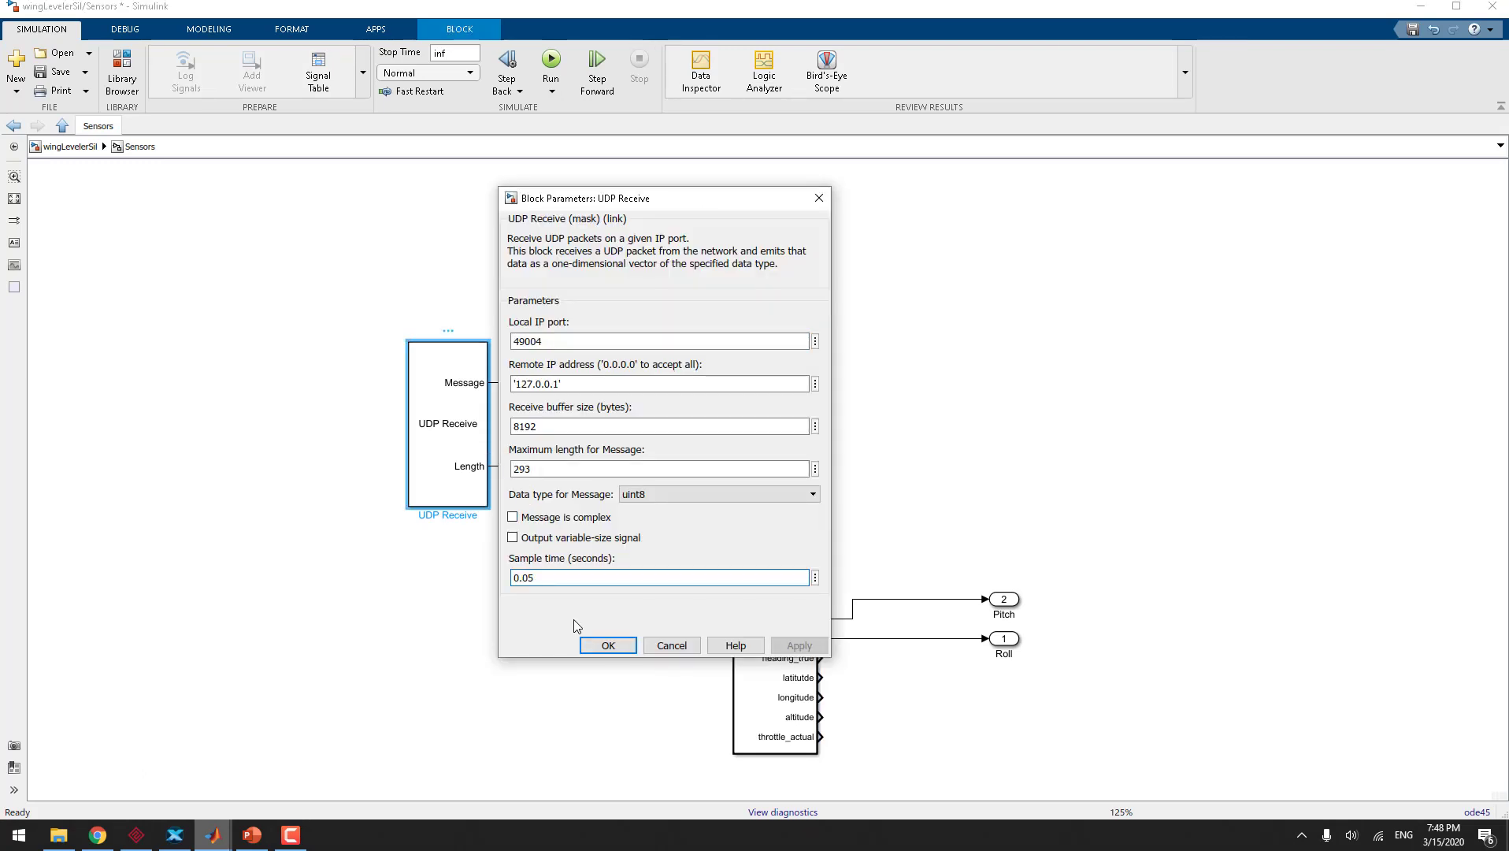
pyautogui.click(607, 645)
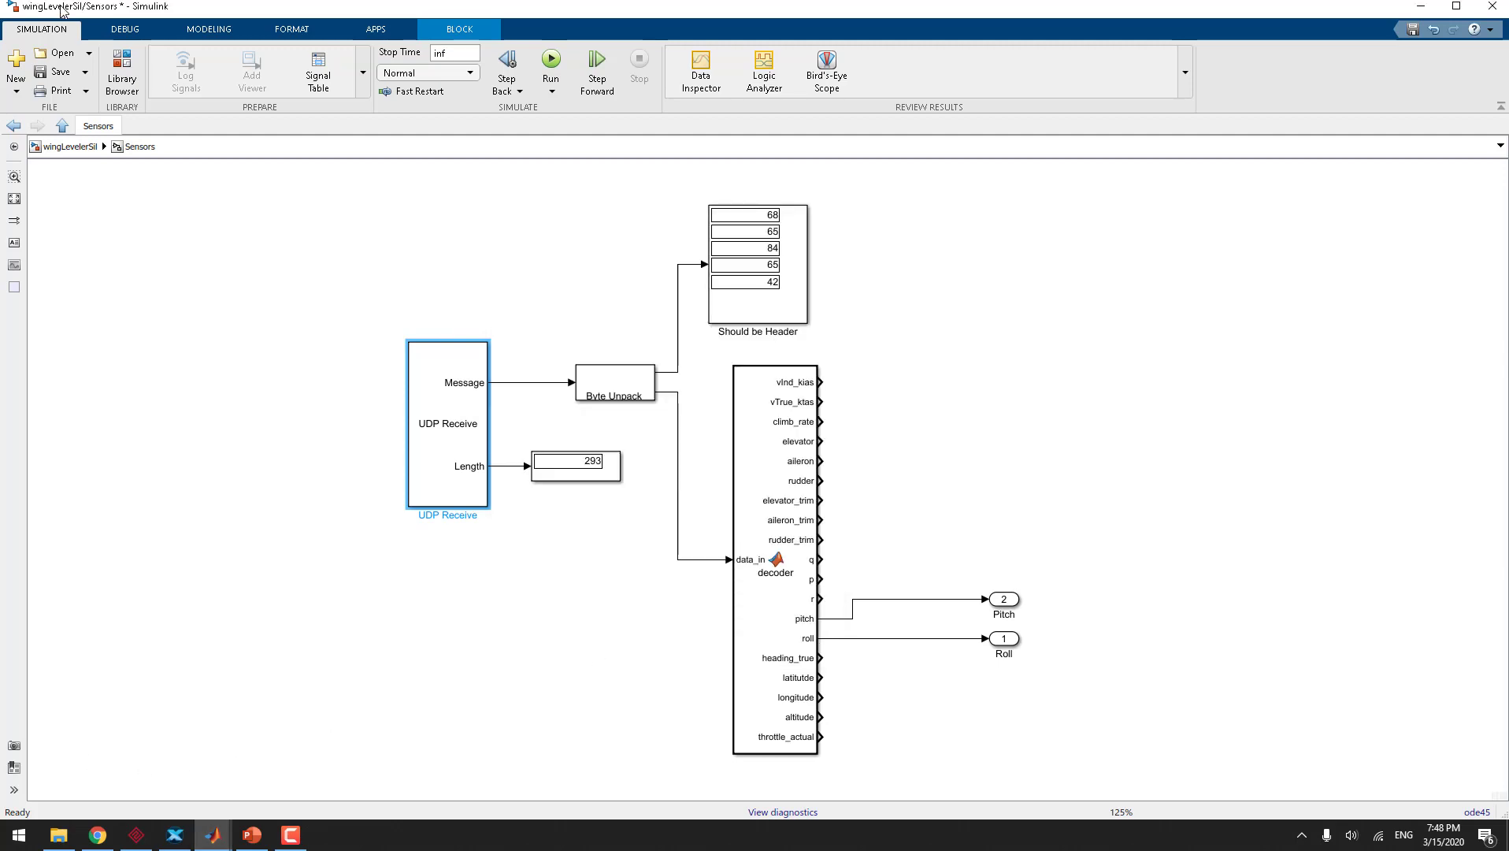
pyautogui.click(82, 146)
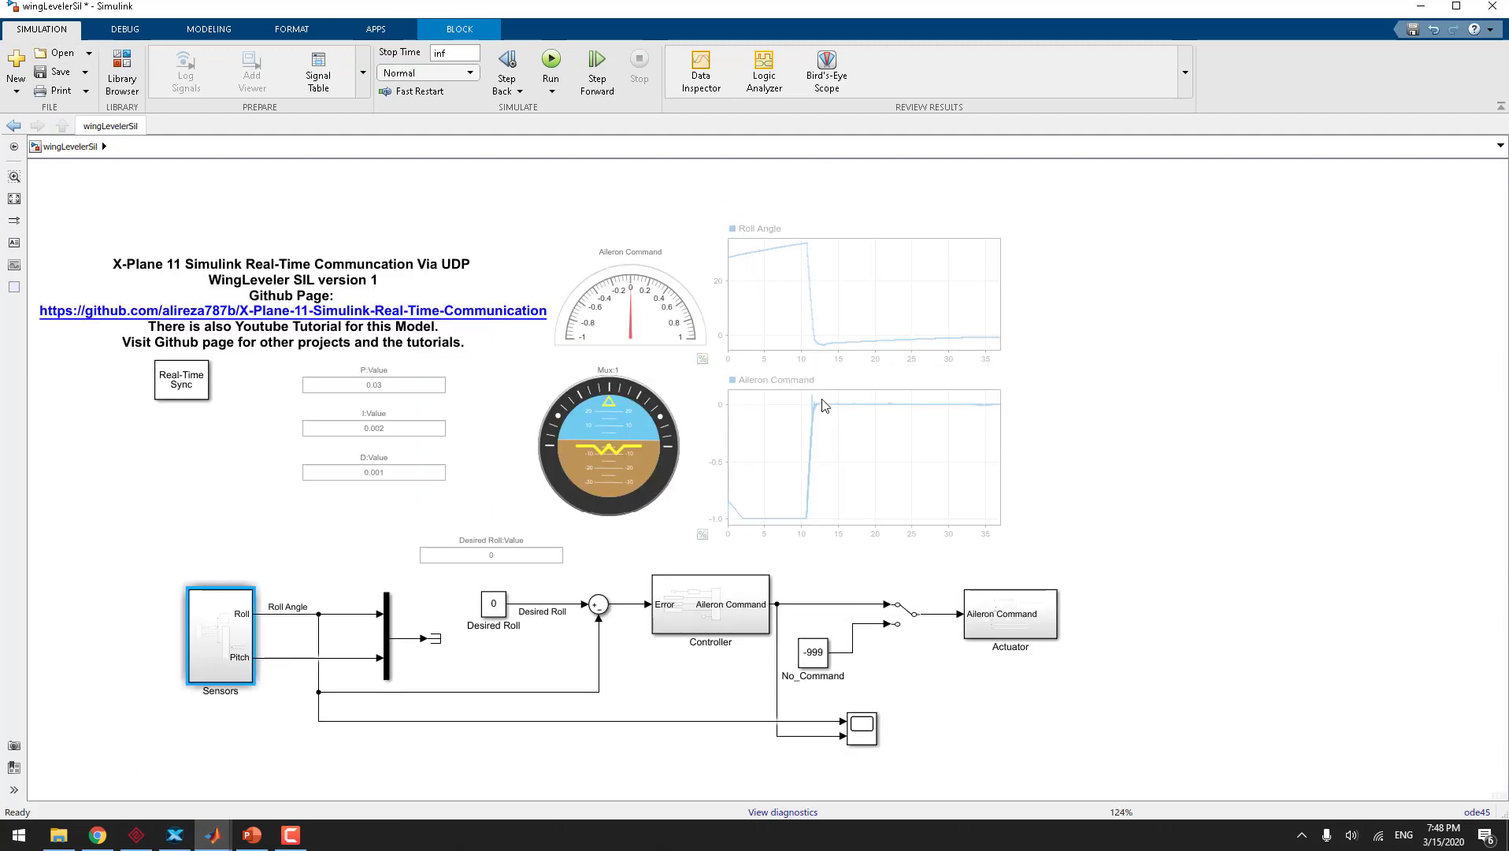
pyautogui.doubleClick(990, 623)
pyautogui.doubleClick(1001, 470)
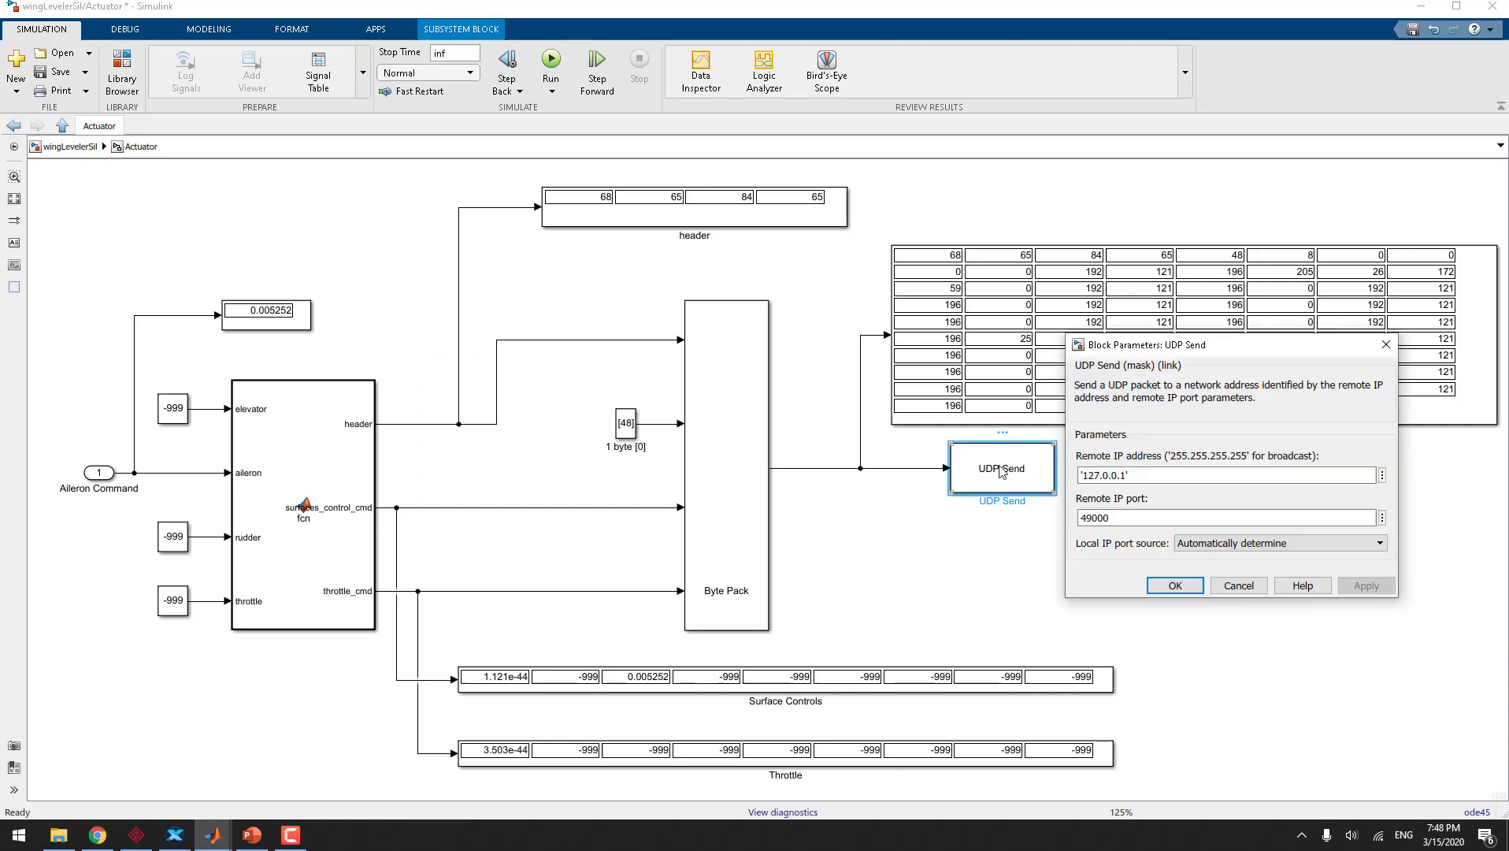
pyautogui.click(1176, 586)
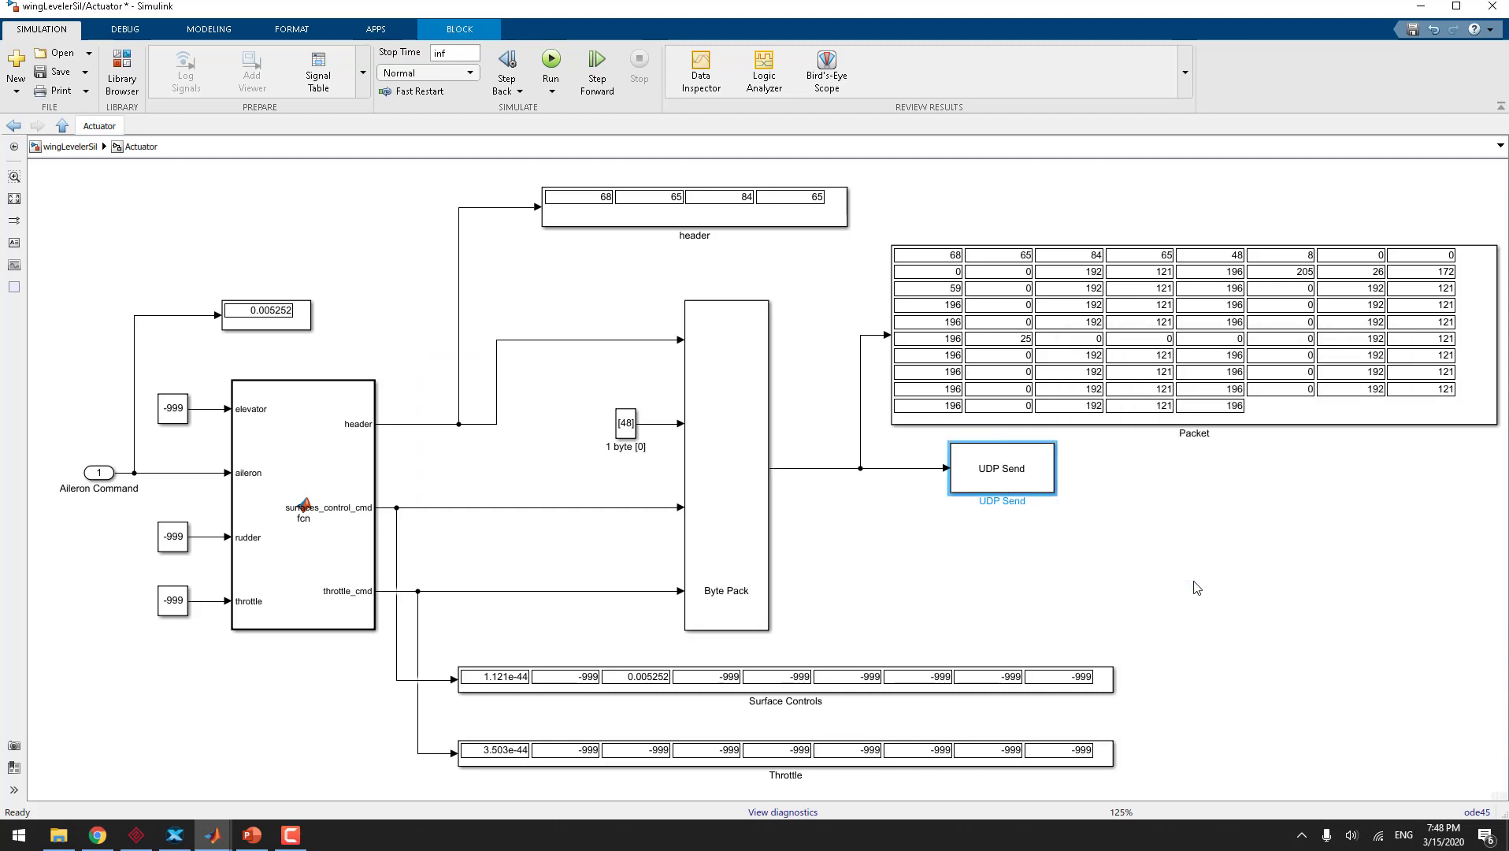
pyautogui.click(61, 126)
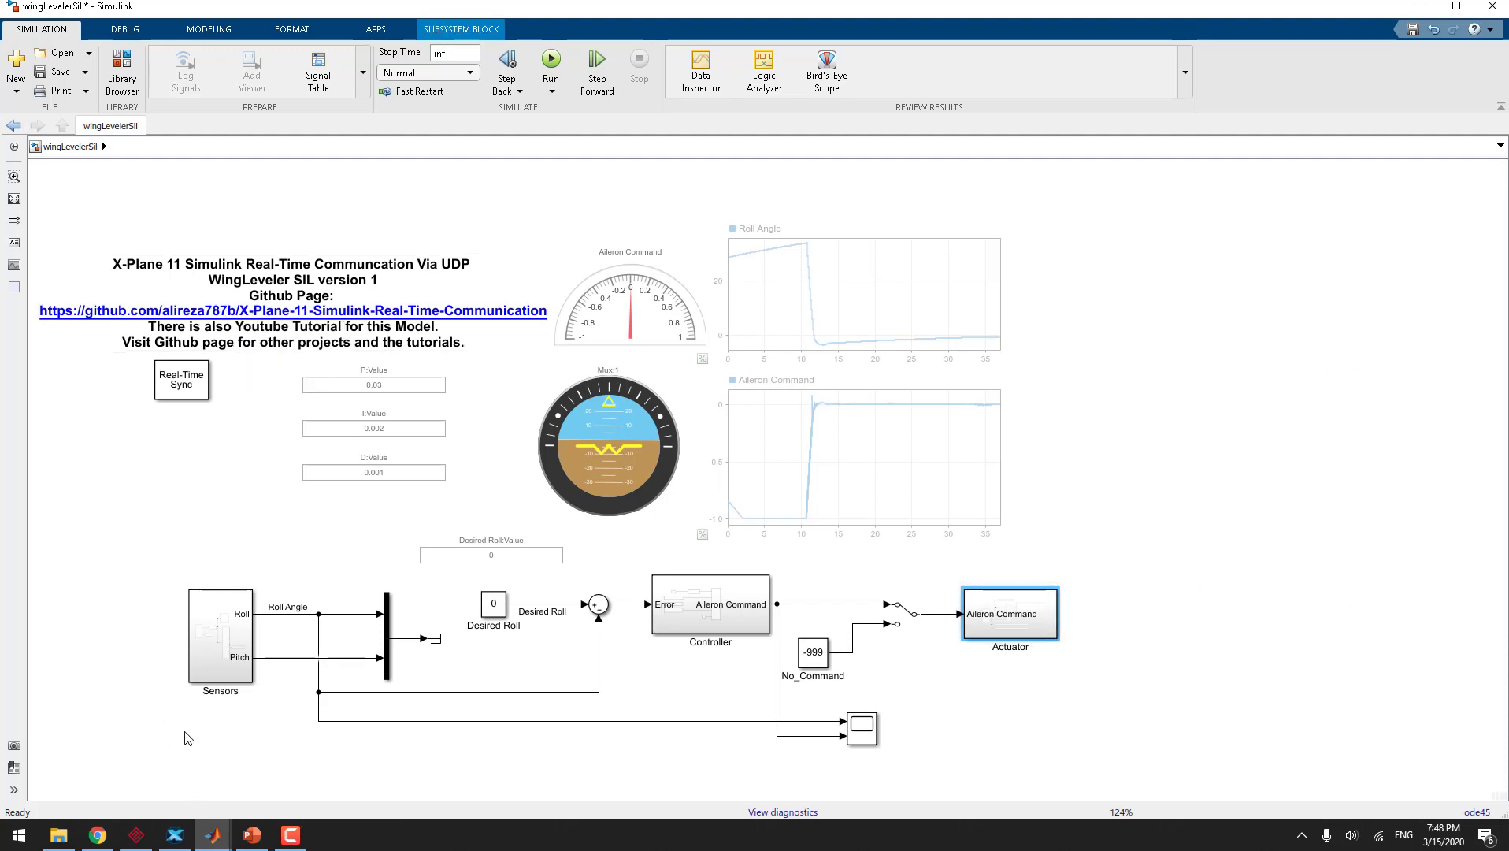
pyautogui.doubleClick(176, 382)
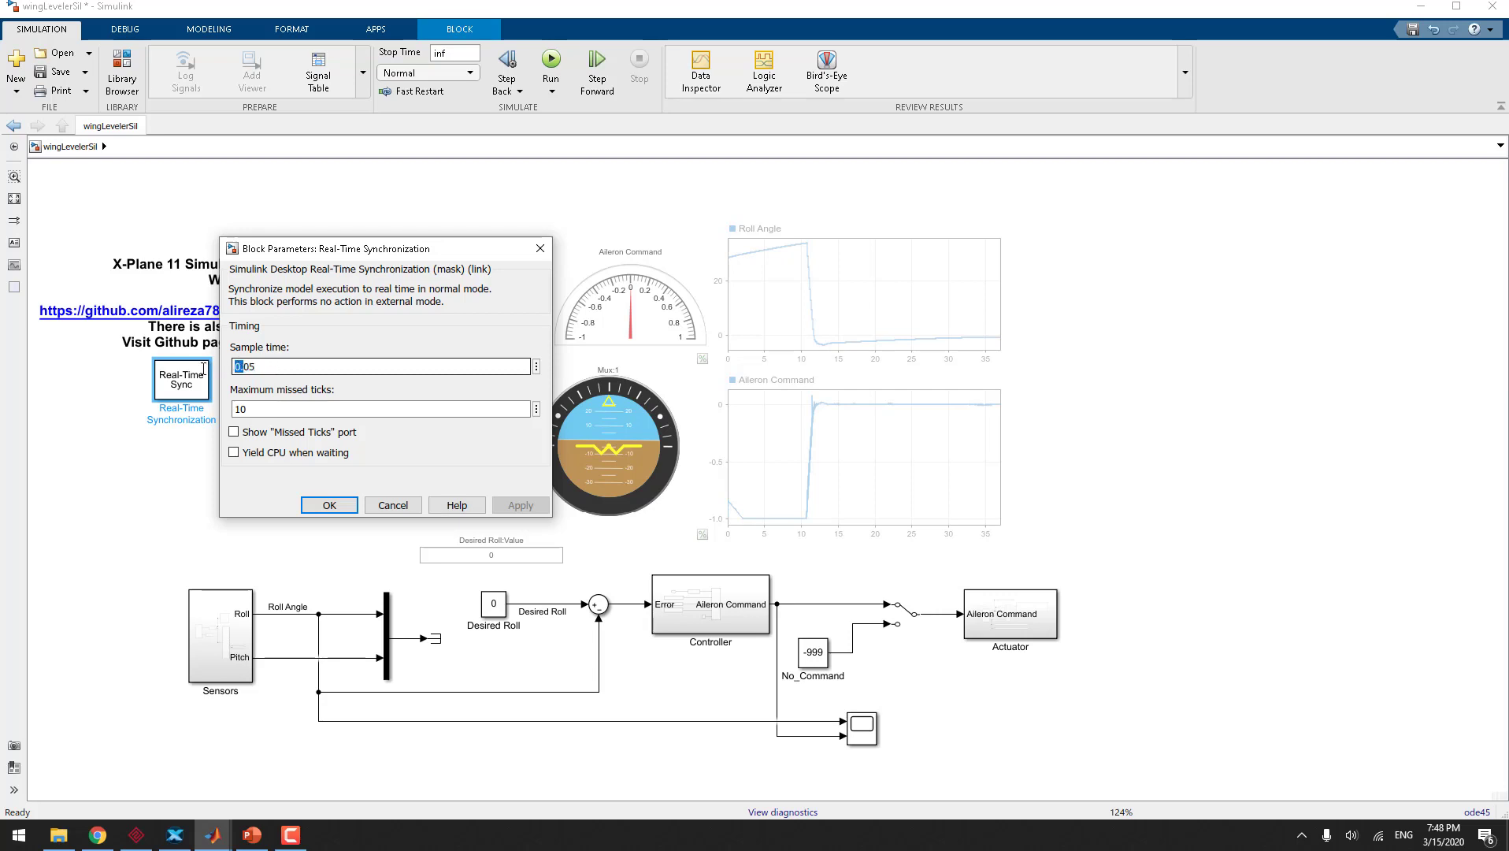
pyautogui.click(307, 503)
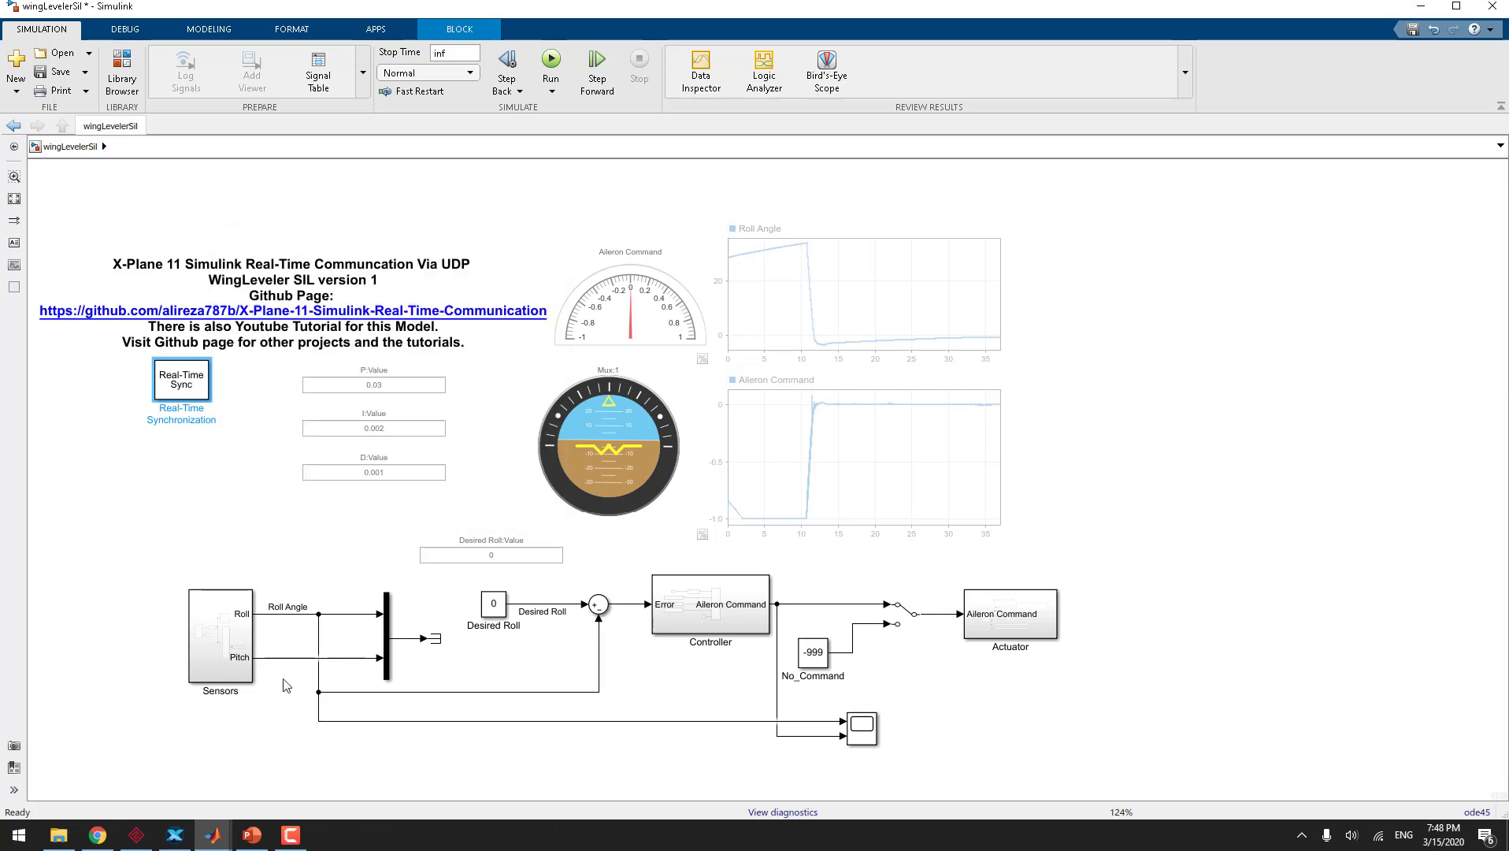
pyautogui.click(285, 838)
pyautogui.click(285, 839)
pyautogui.moveTo(222, 841)
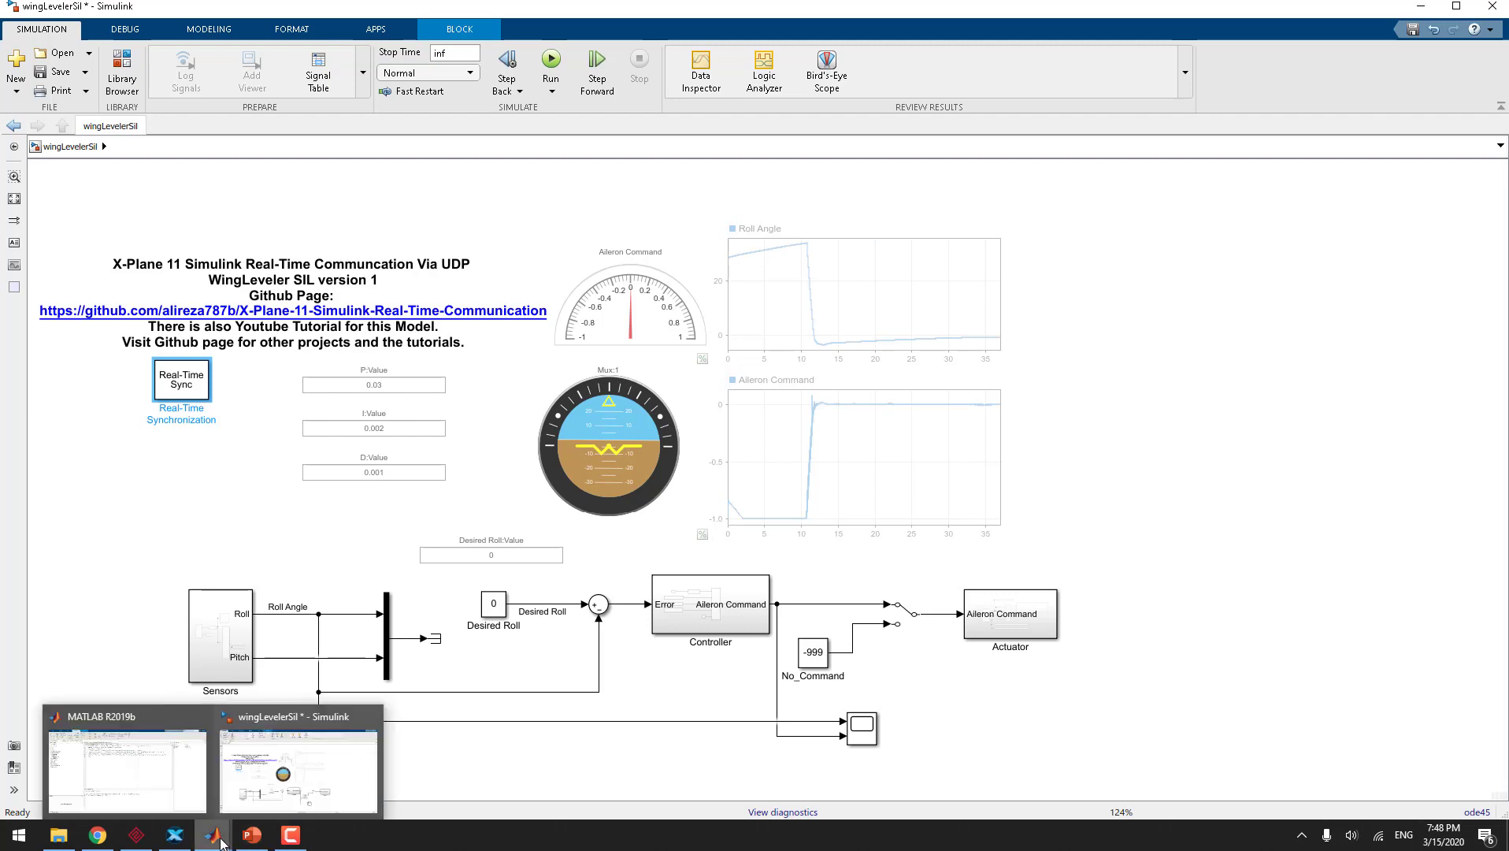
# Review the UDP rows in X-Plane's Data Output tab and close the settings
pyautogui.click(176, 837)
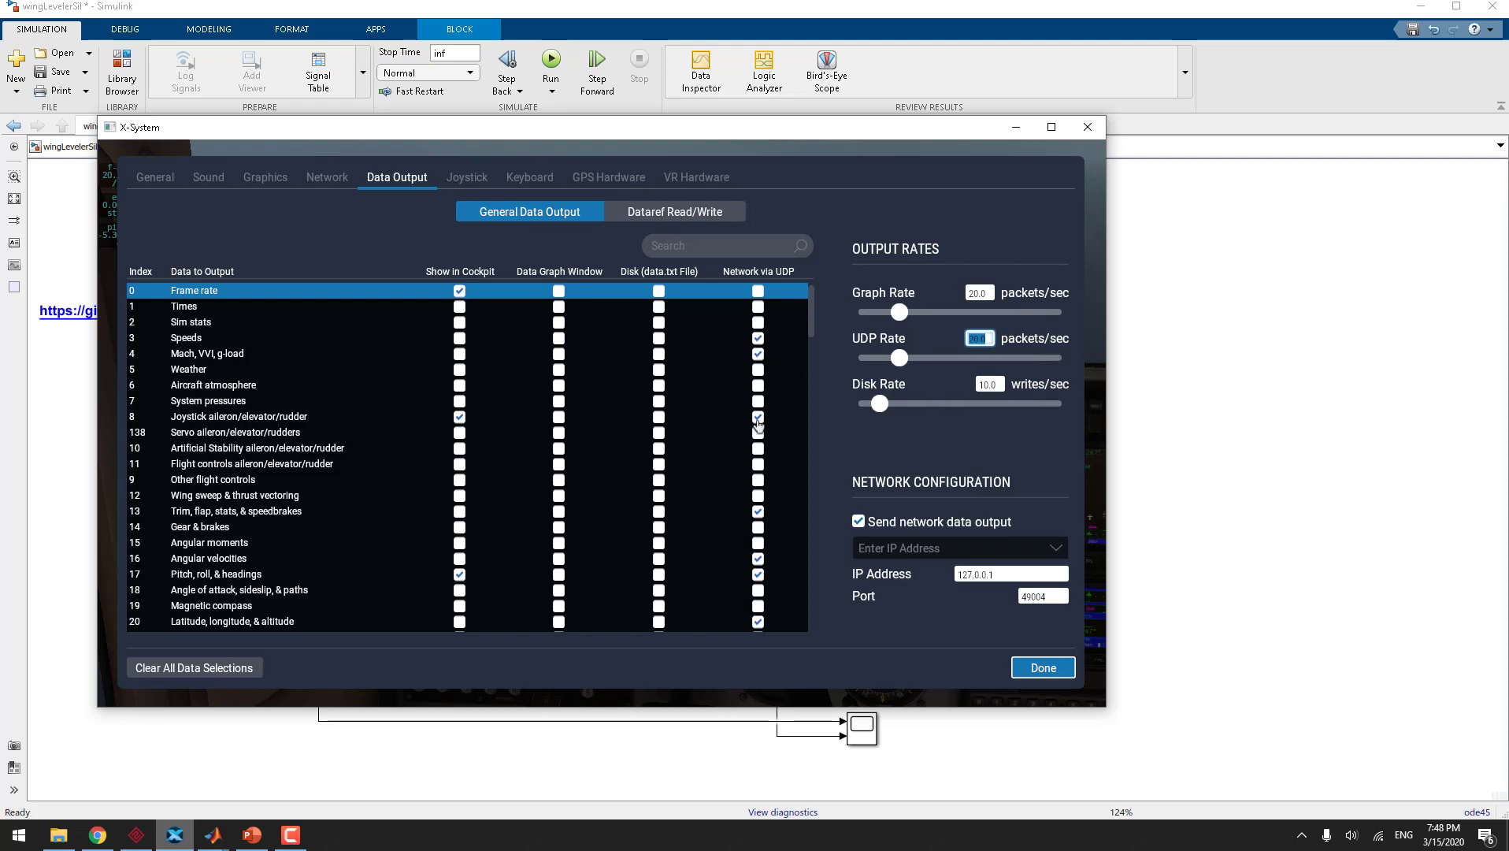
pyautogui.scroll(-15, 758, 526)
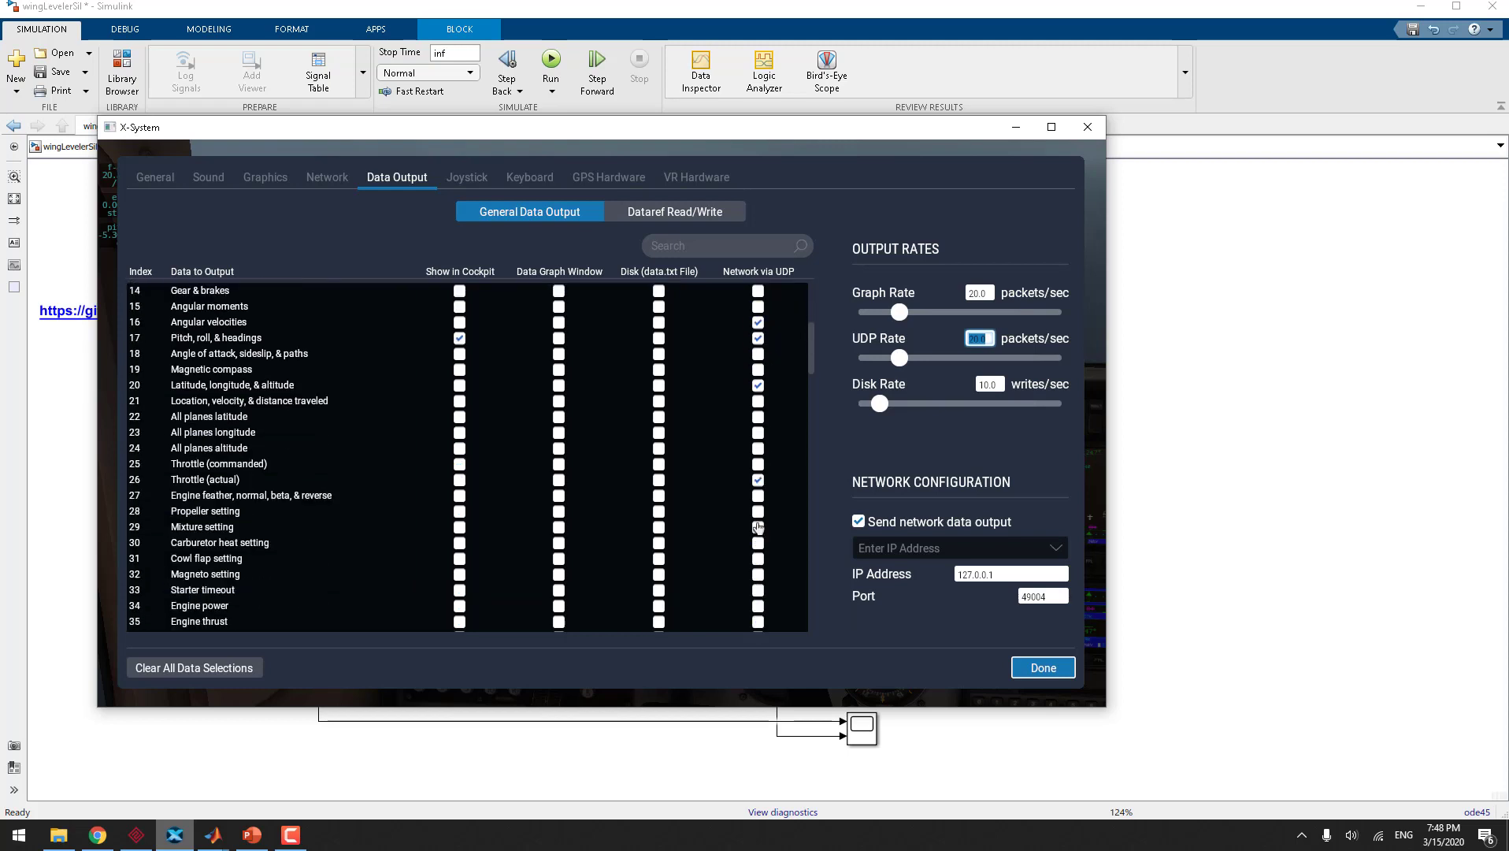
pyautogui.scroll(15, 757, 526)
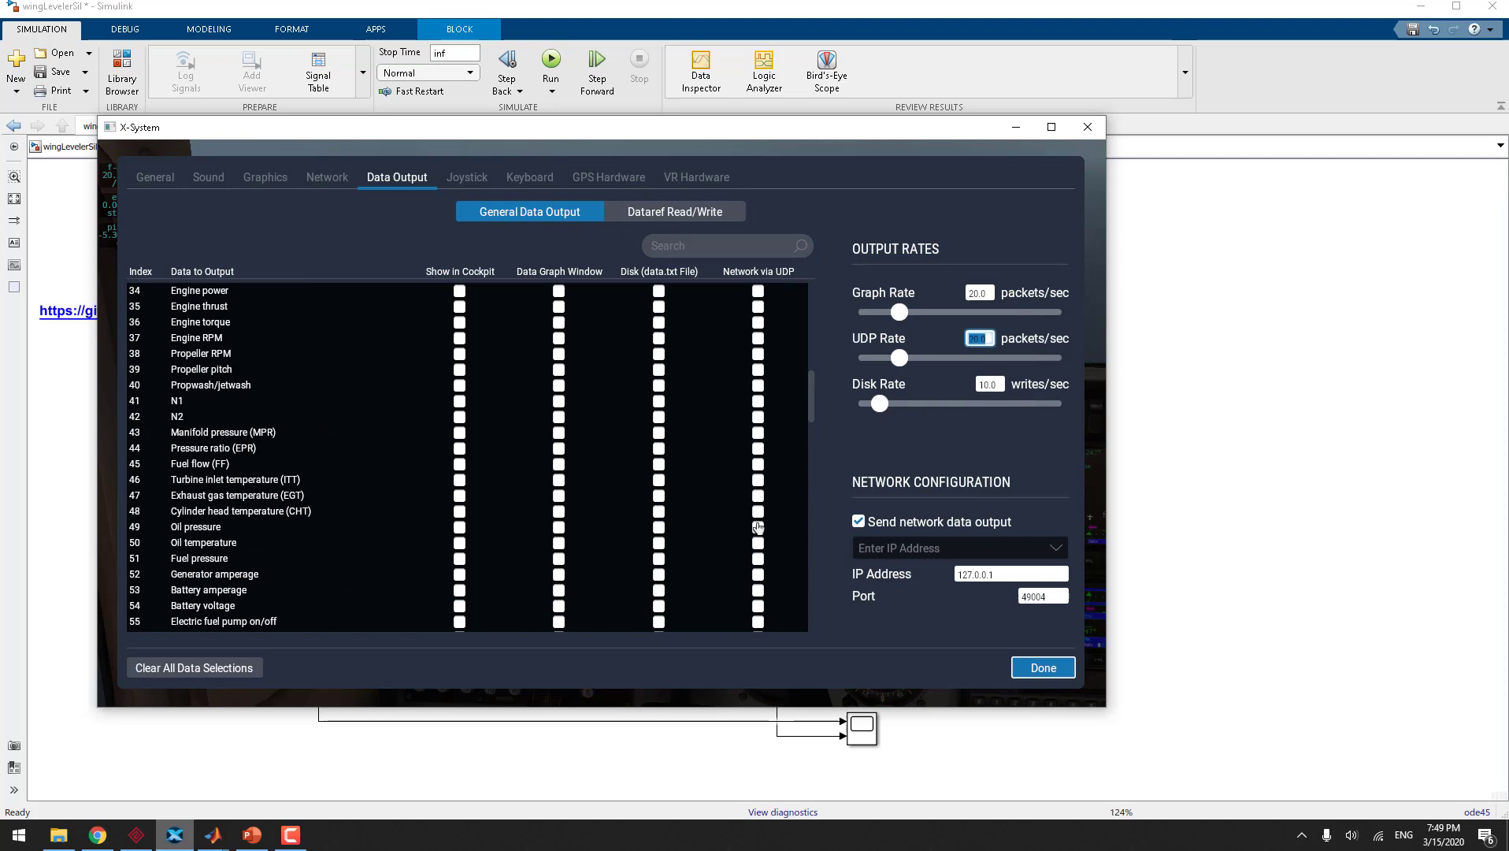
pyautogui.click(1042, 668)
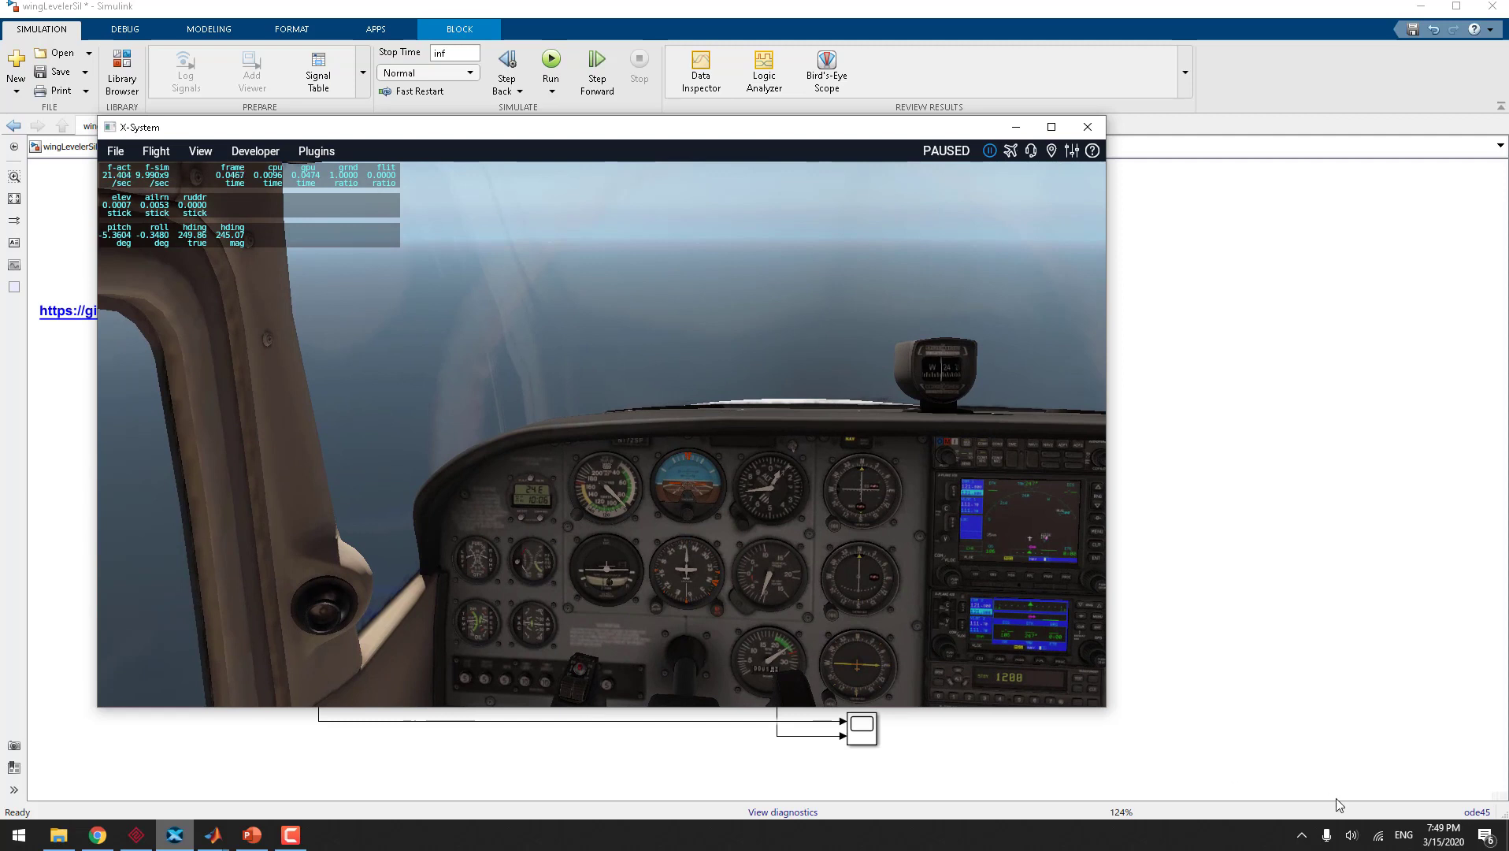
# Mute the system speakers and unpause the X-Plane flight
pyautogui.click(1352, 835)
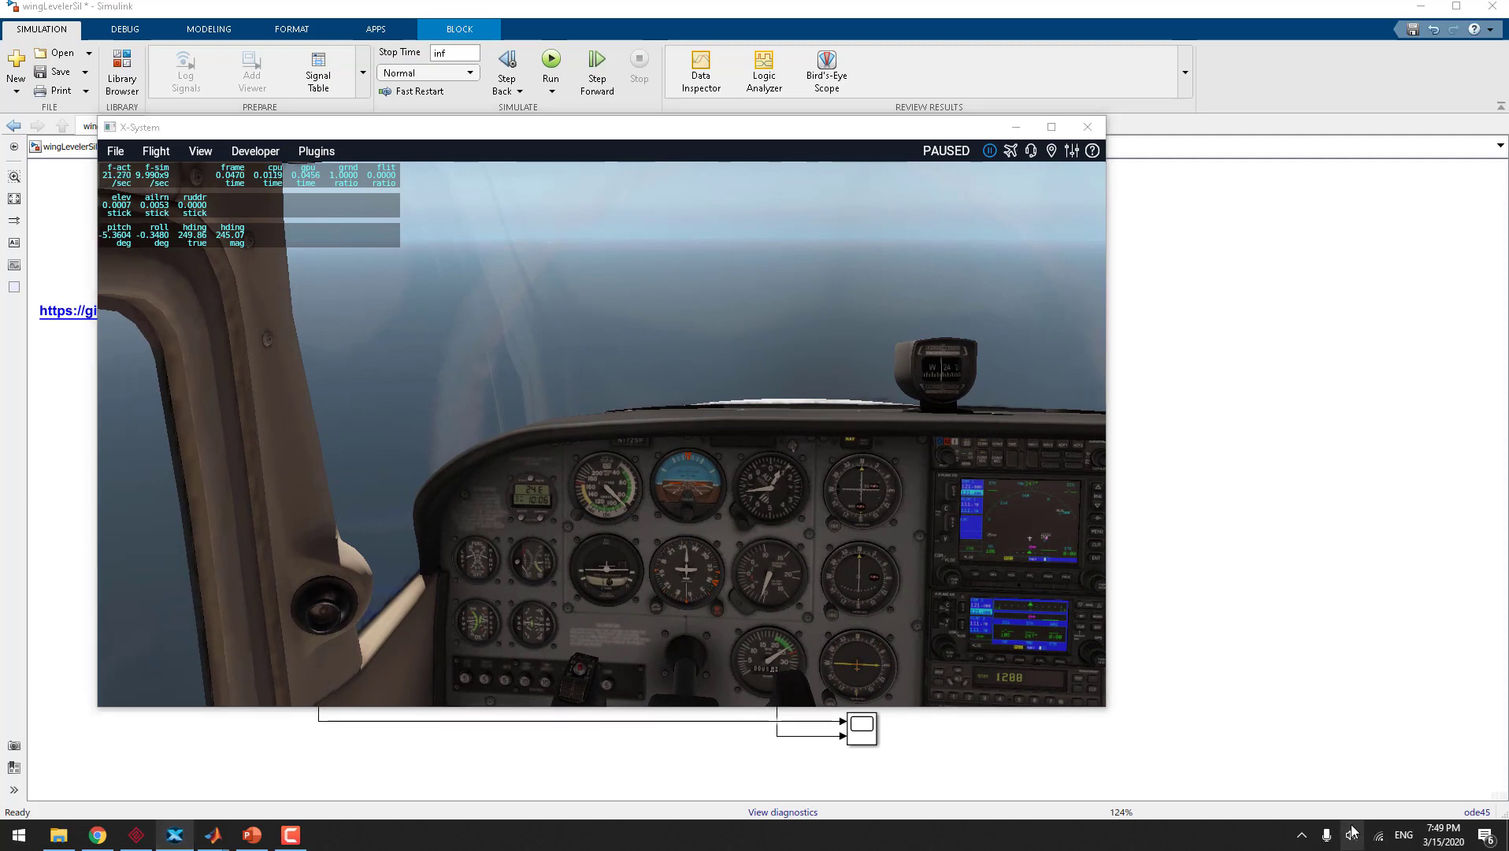
pyautogui.click(1260, 796)
pyautogui.click(724, 304)
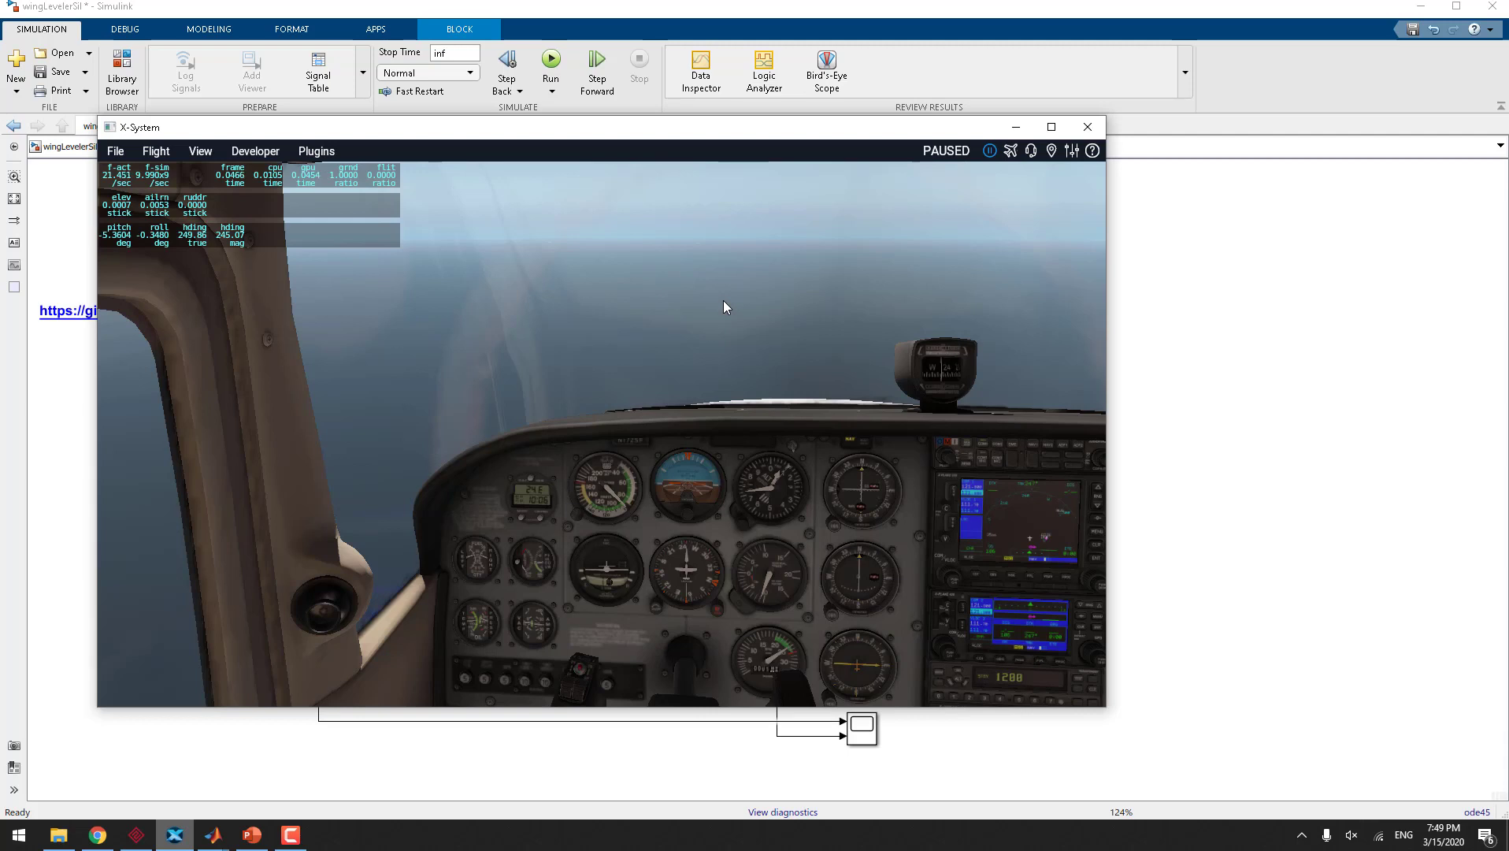
pyautogui.press('p')
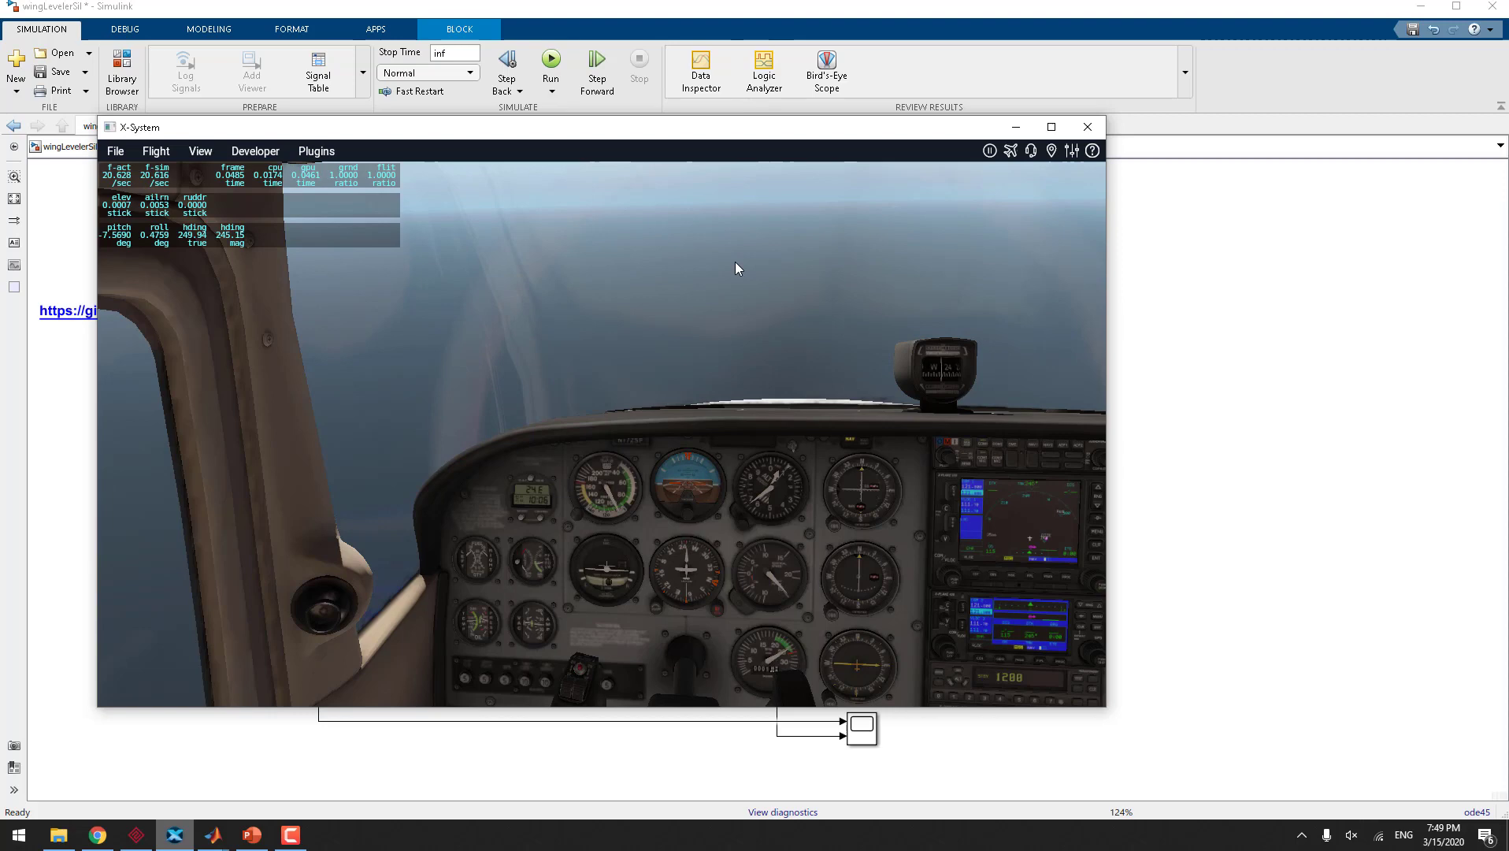
# Start the wingLevelerSil simulation and check the X-Plane flight window
pyautogui.click(744, 750)
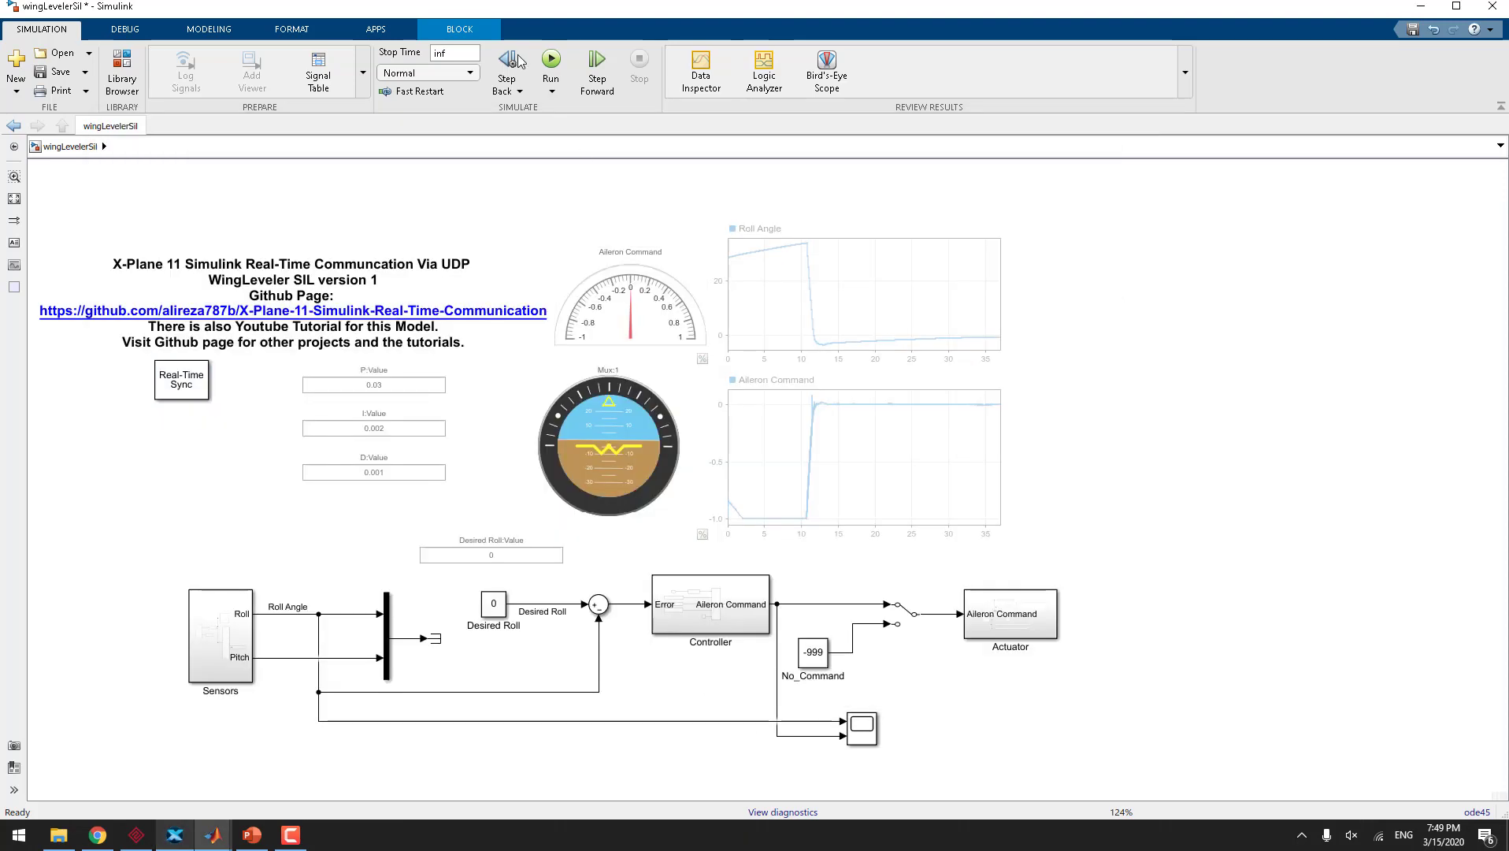
pyautogui.click(898, 622)
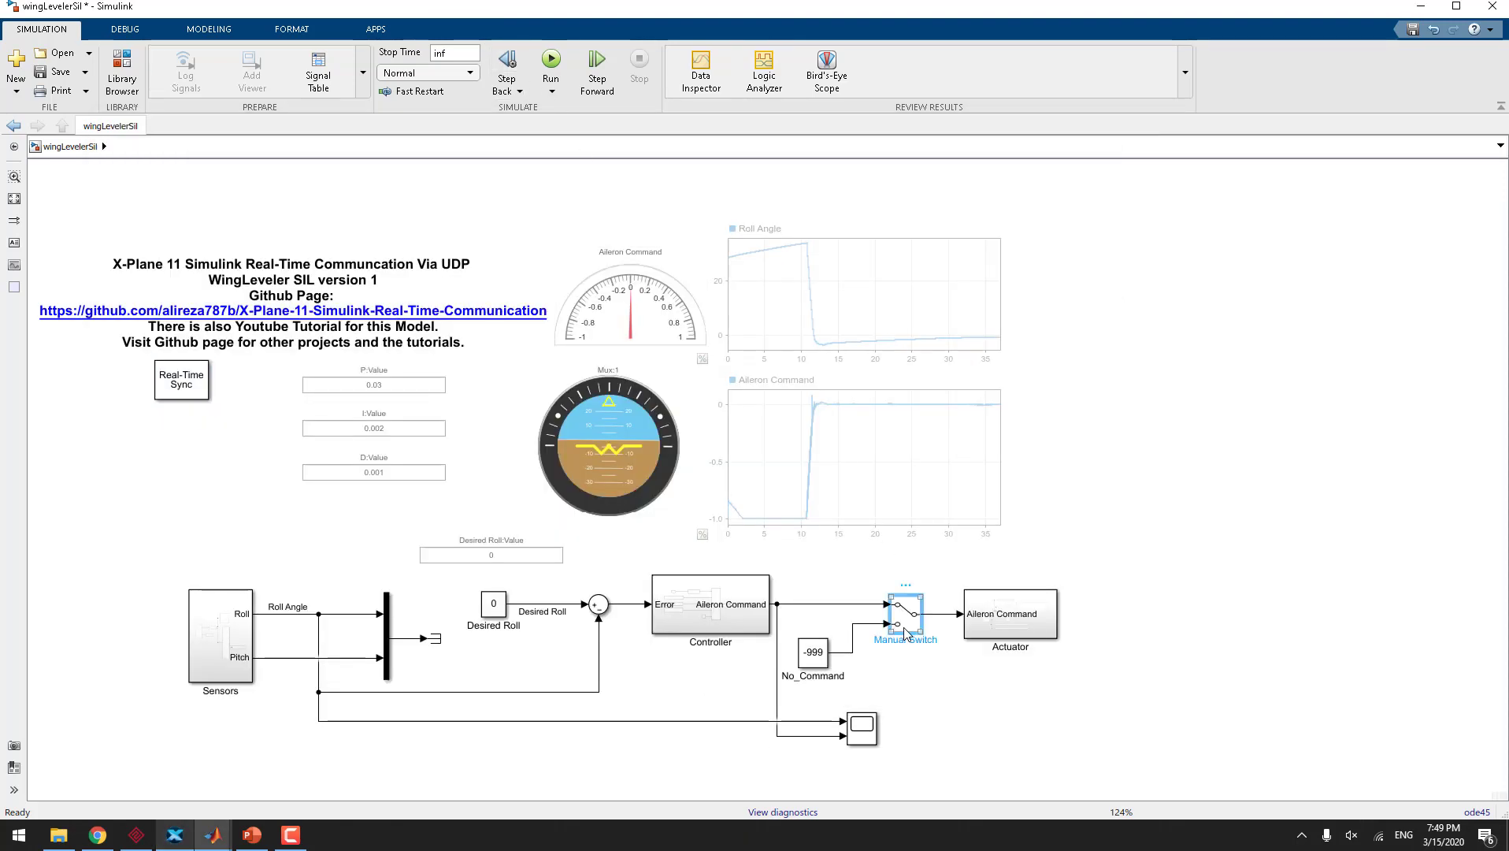
pyautogui.click(550, 60)
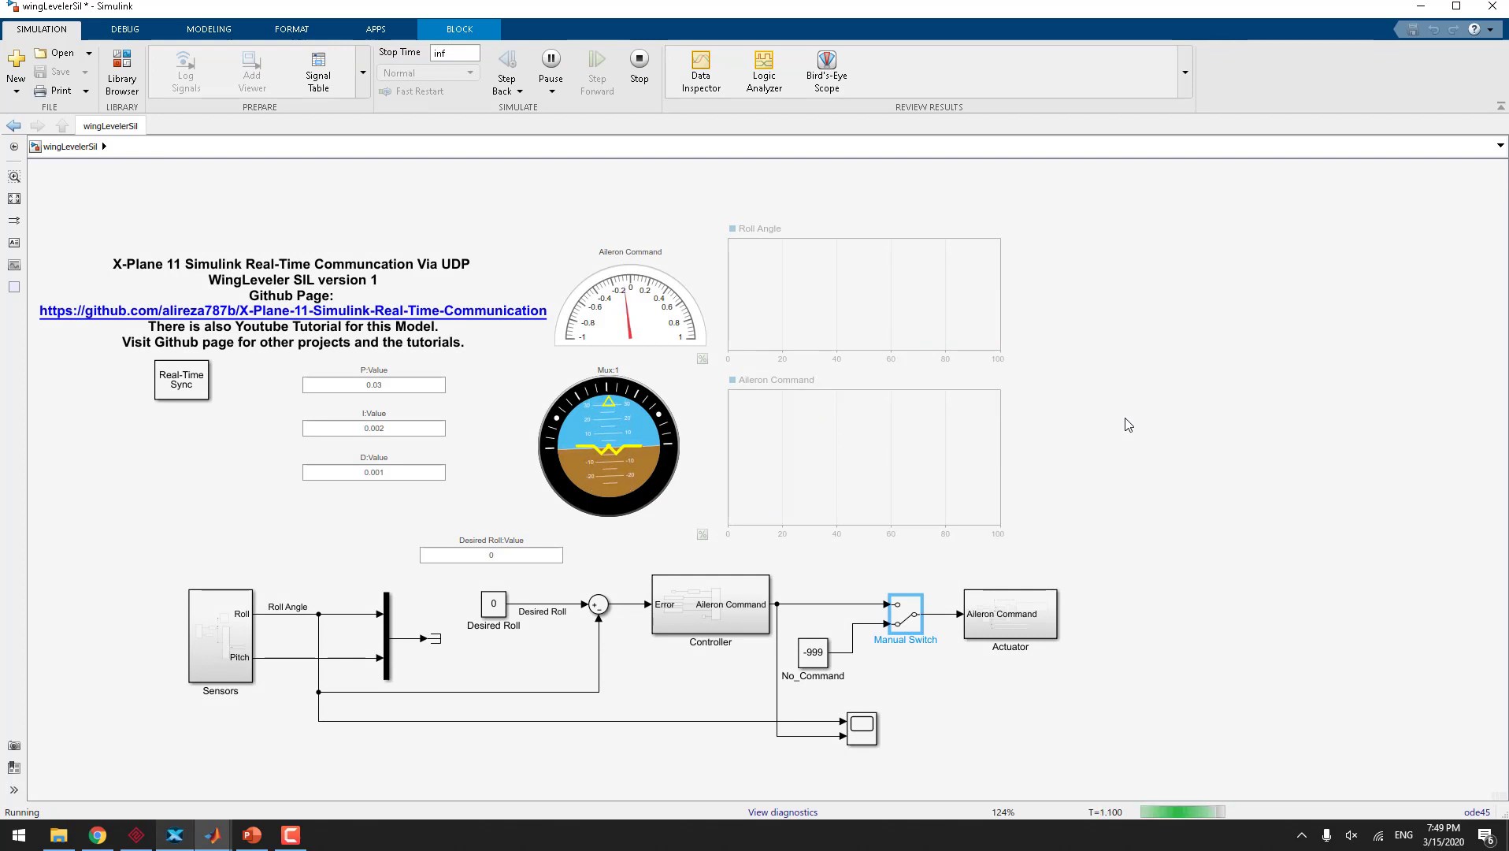
pyautogui.moveTo(615, 450)
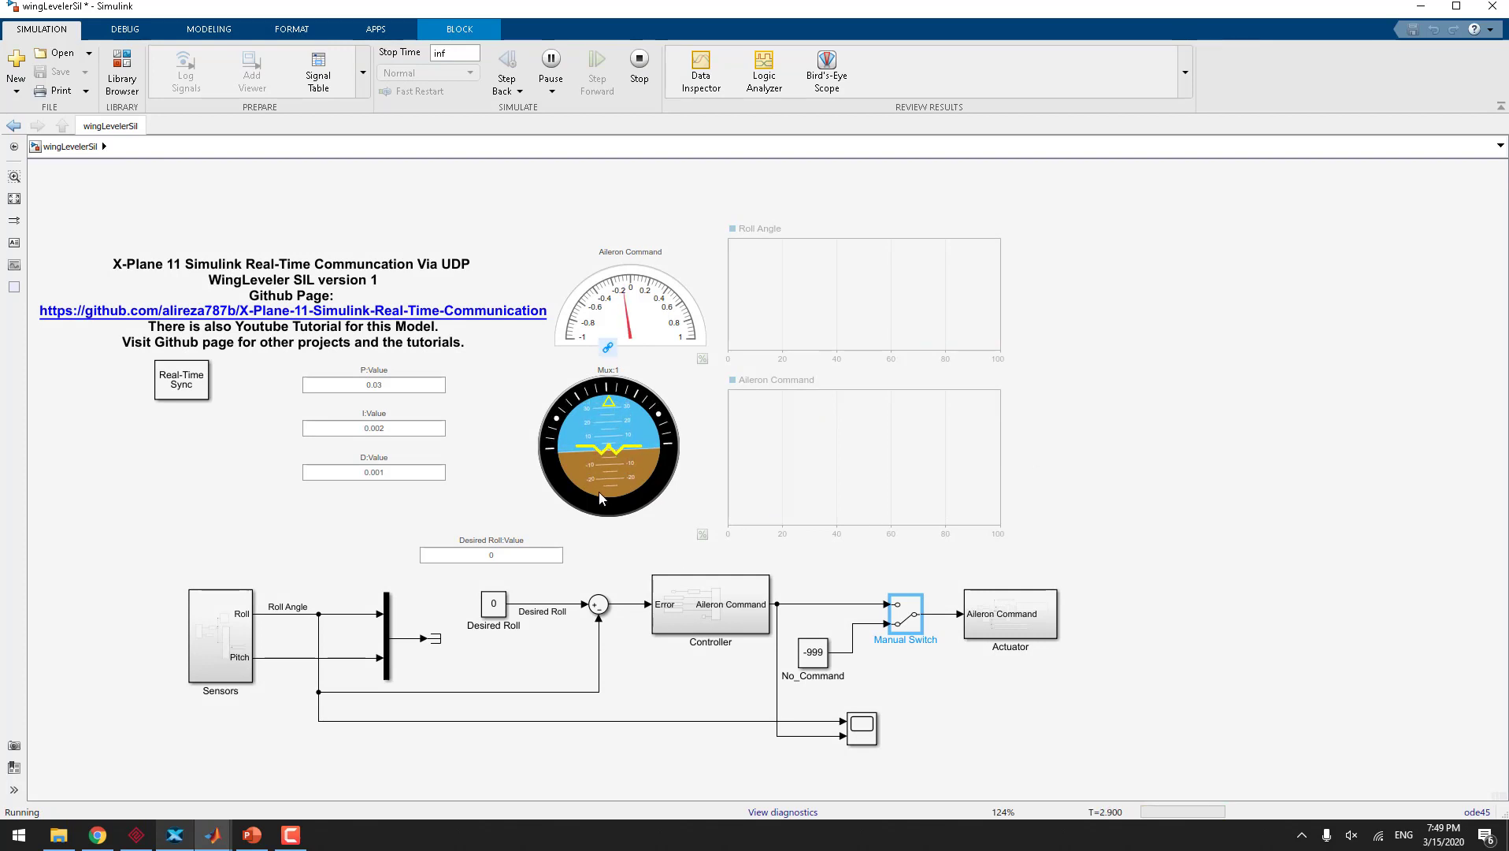
pyautogui.moveTo(289, 841)
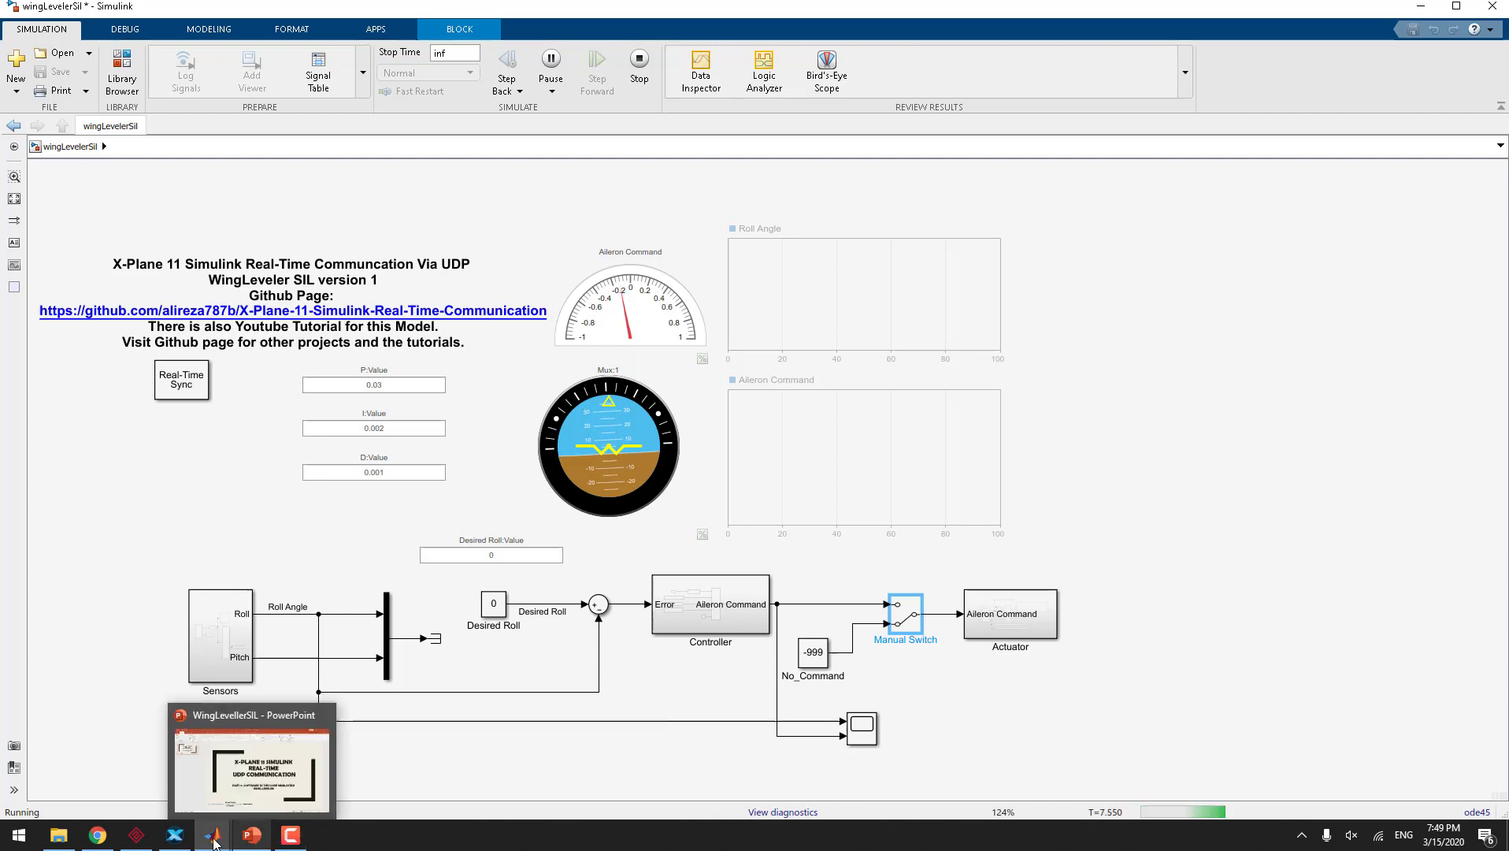
pyautogui.click(186, 776)
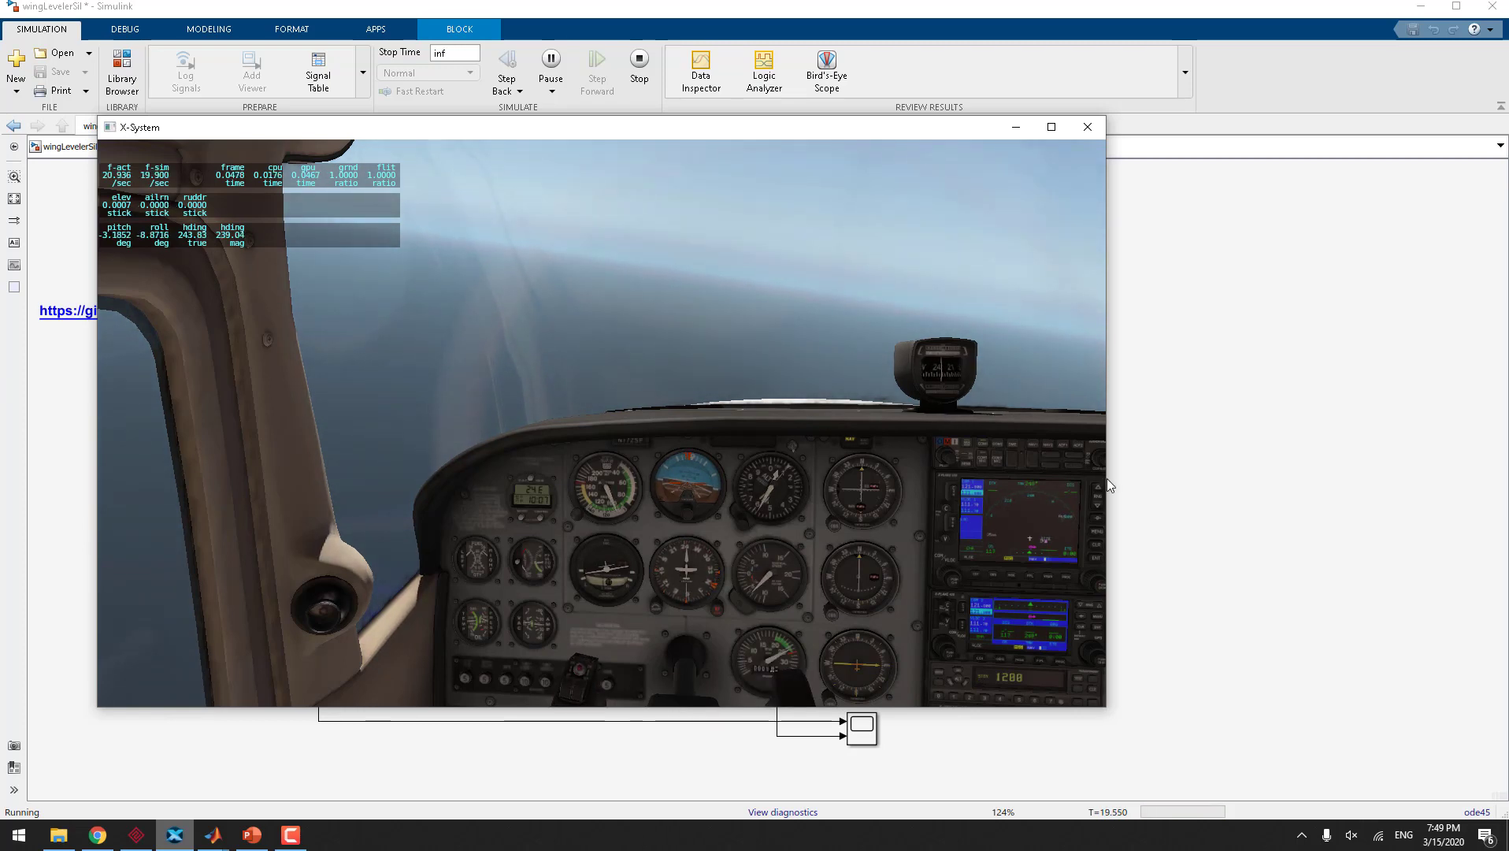
# Flip the Manual Switch to the controller output and watch X-Plane's roll respond
pyautogui.click(1230, 510)
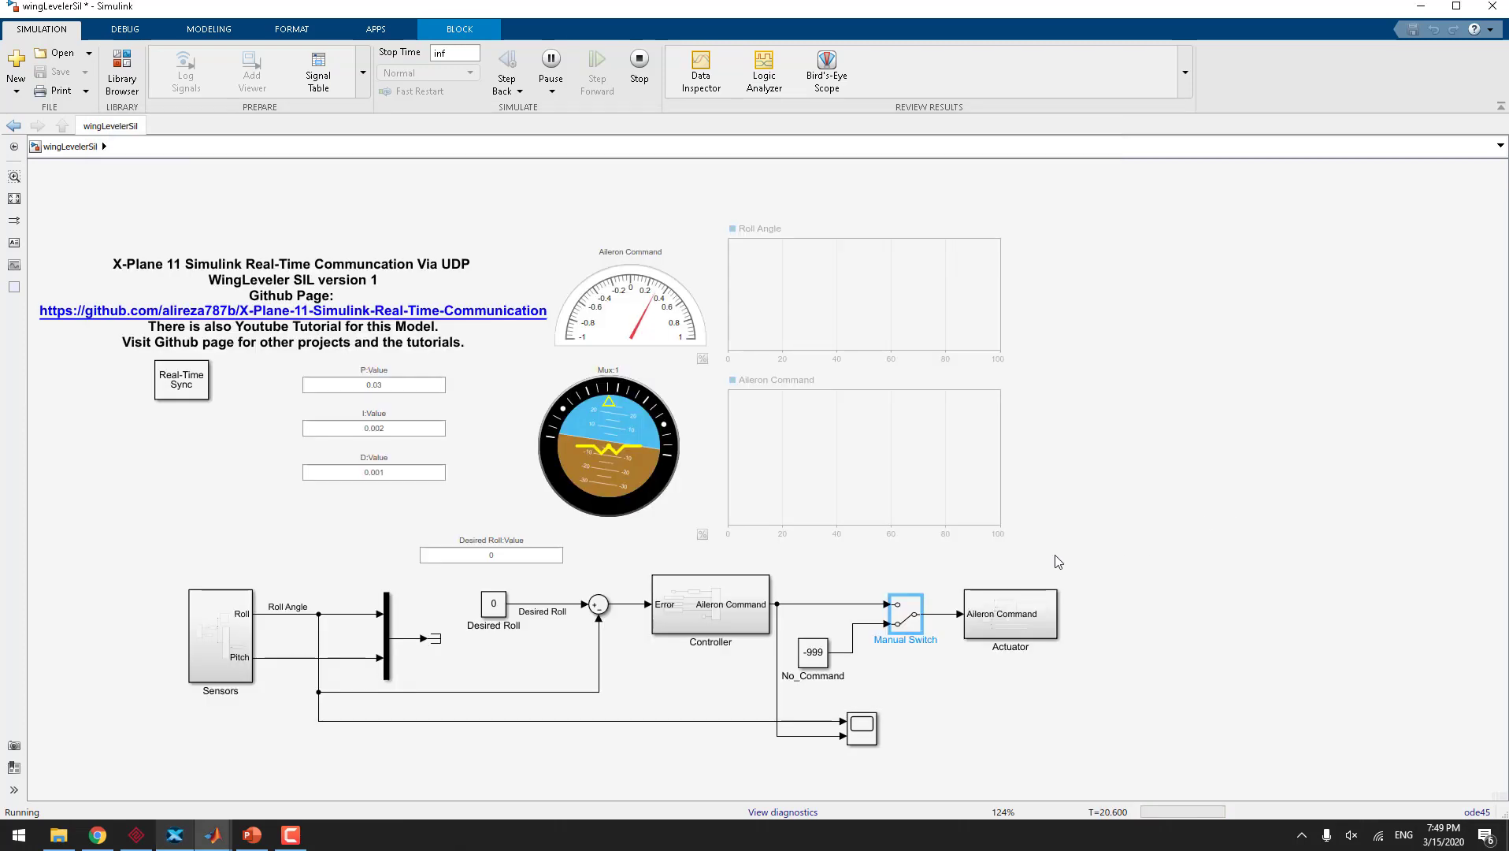
pyautogui.doubleClick(900, 608)
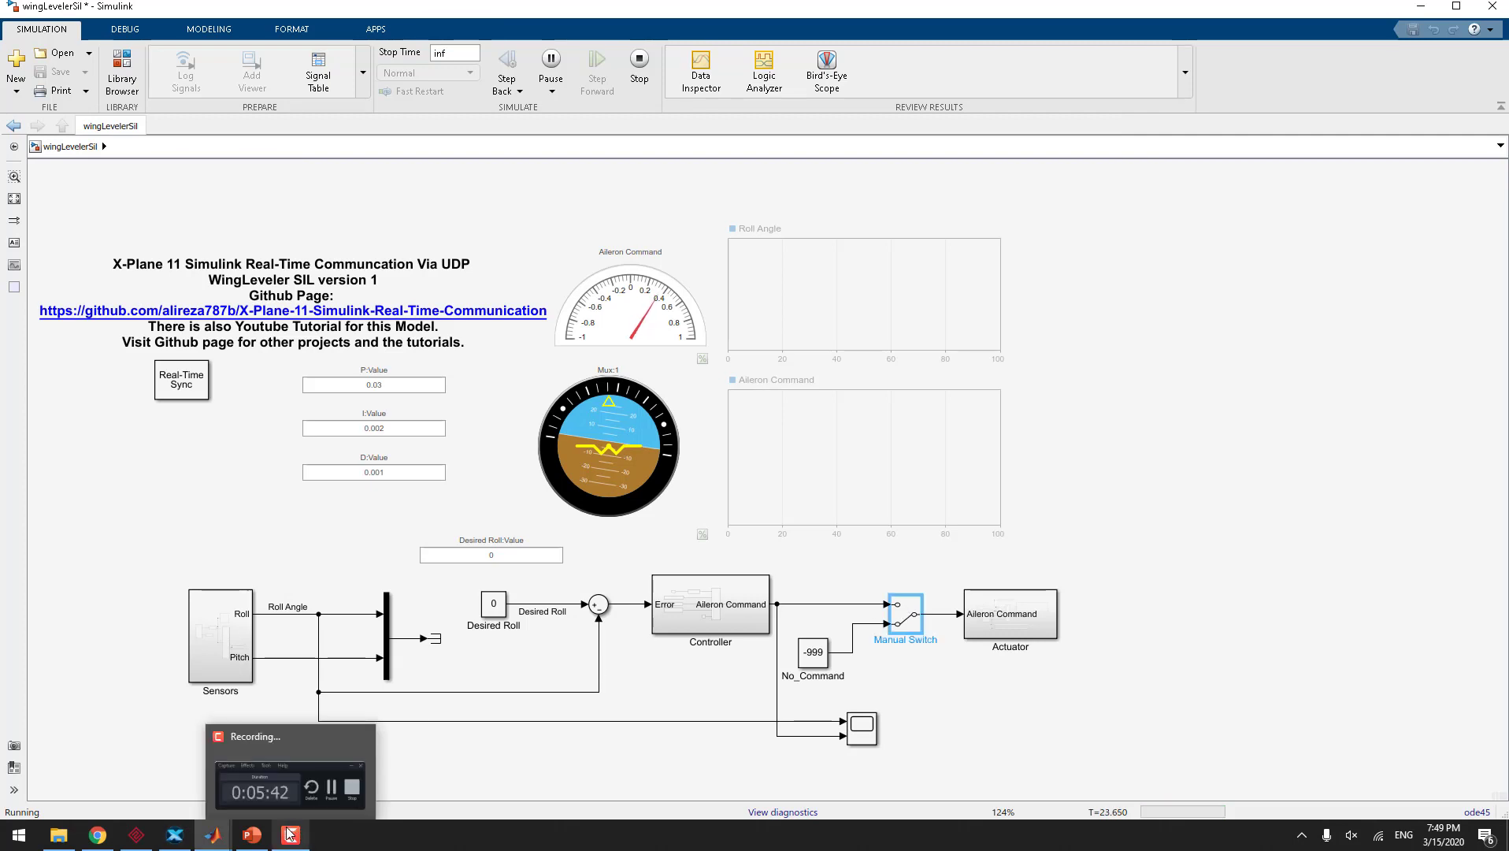
pyautogui.click(175, 835)
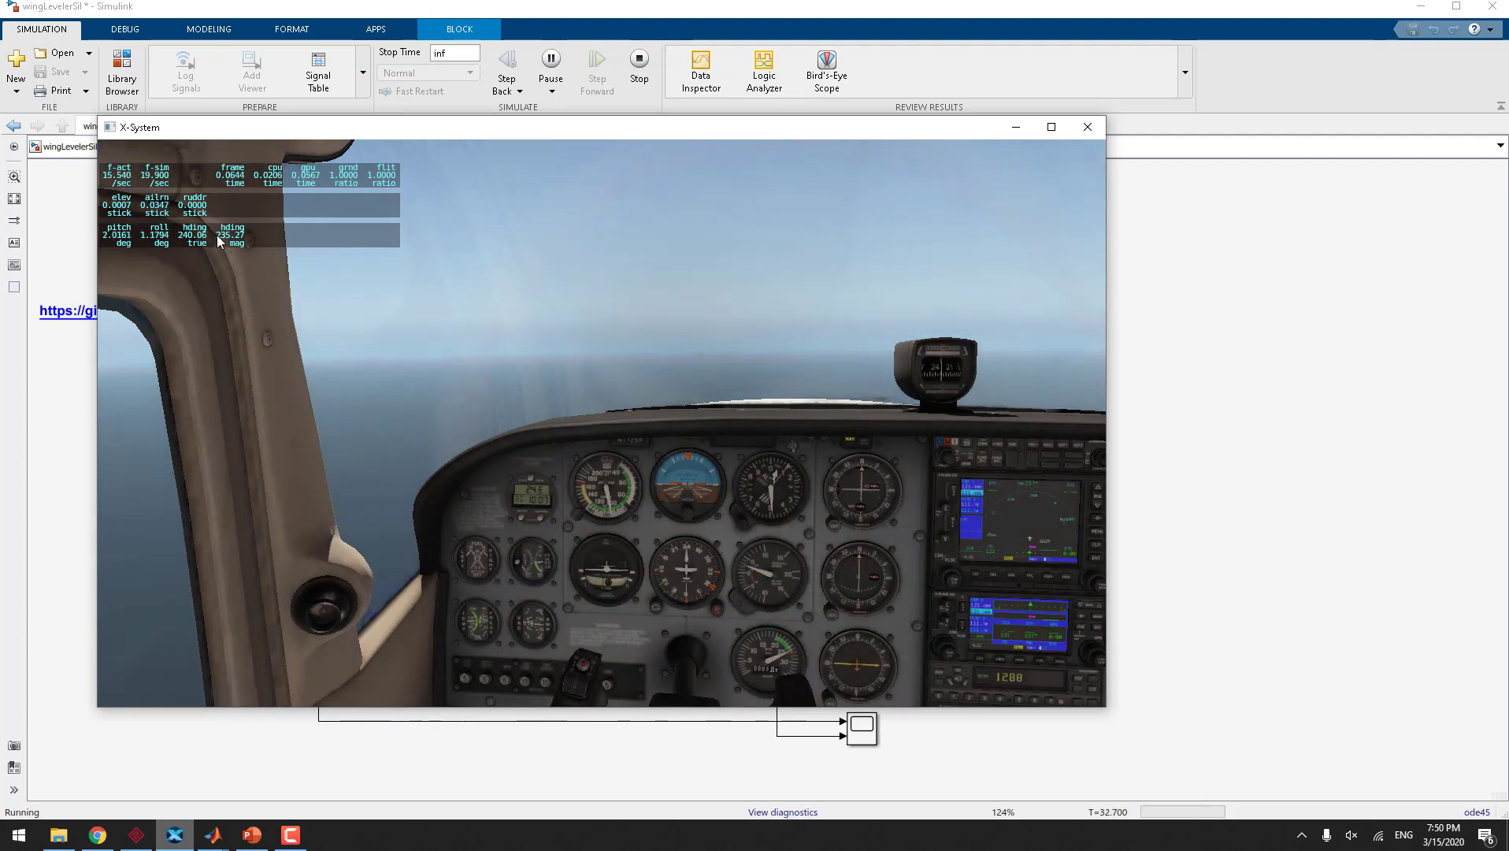
# Set the I gain value on the dashboard to 0
pyautogui.click(1251, 501)
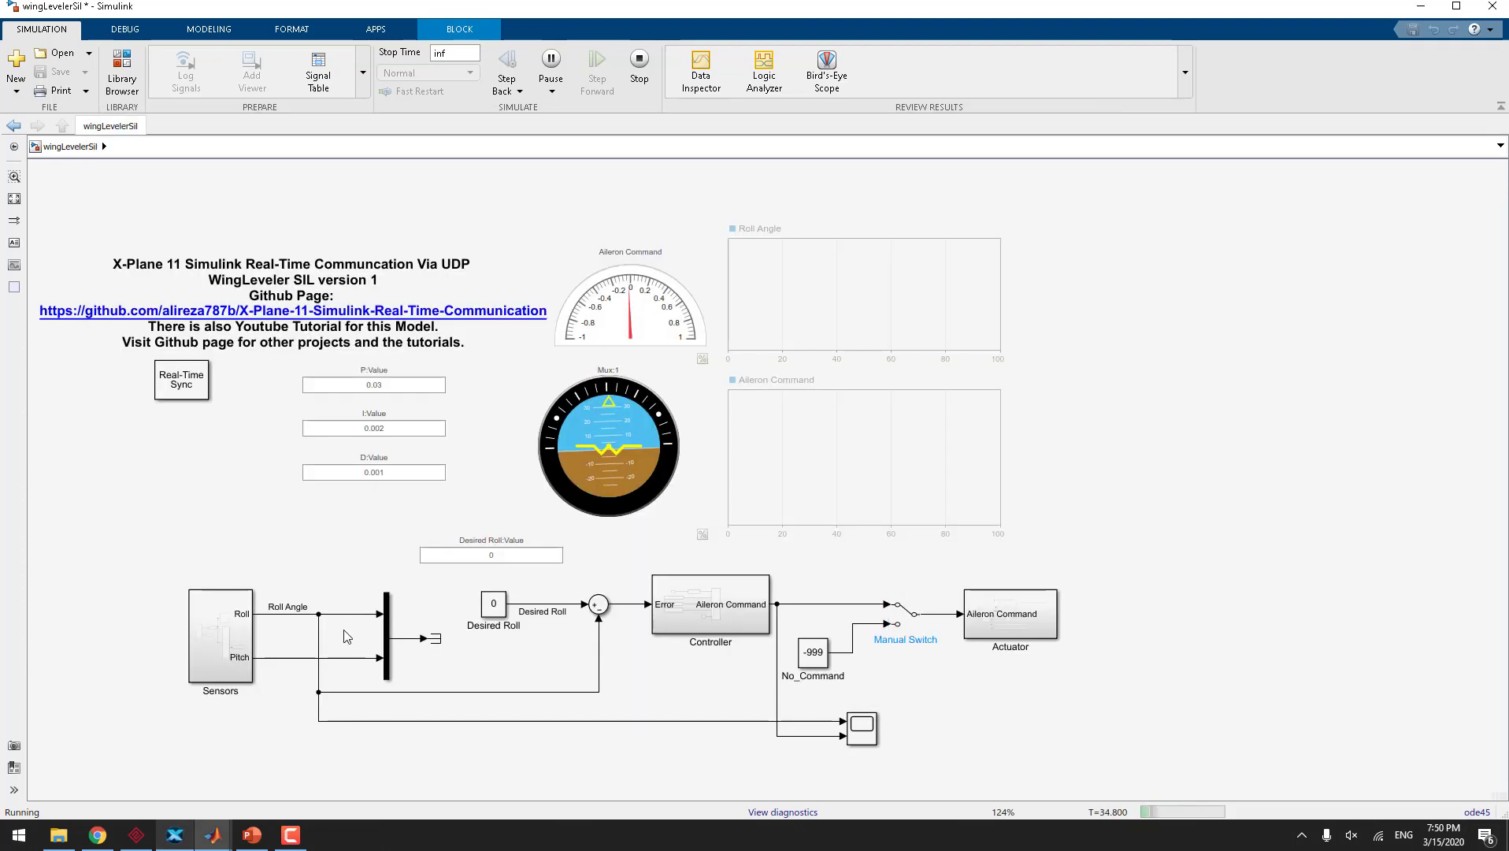
pyautogui.moveTo(381, 432)
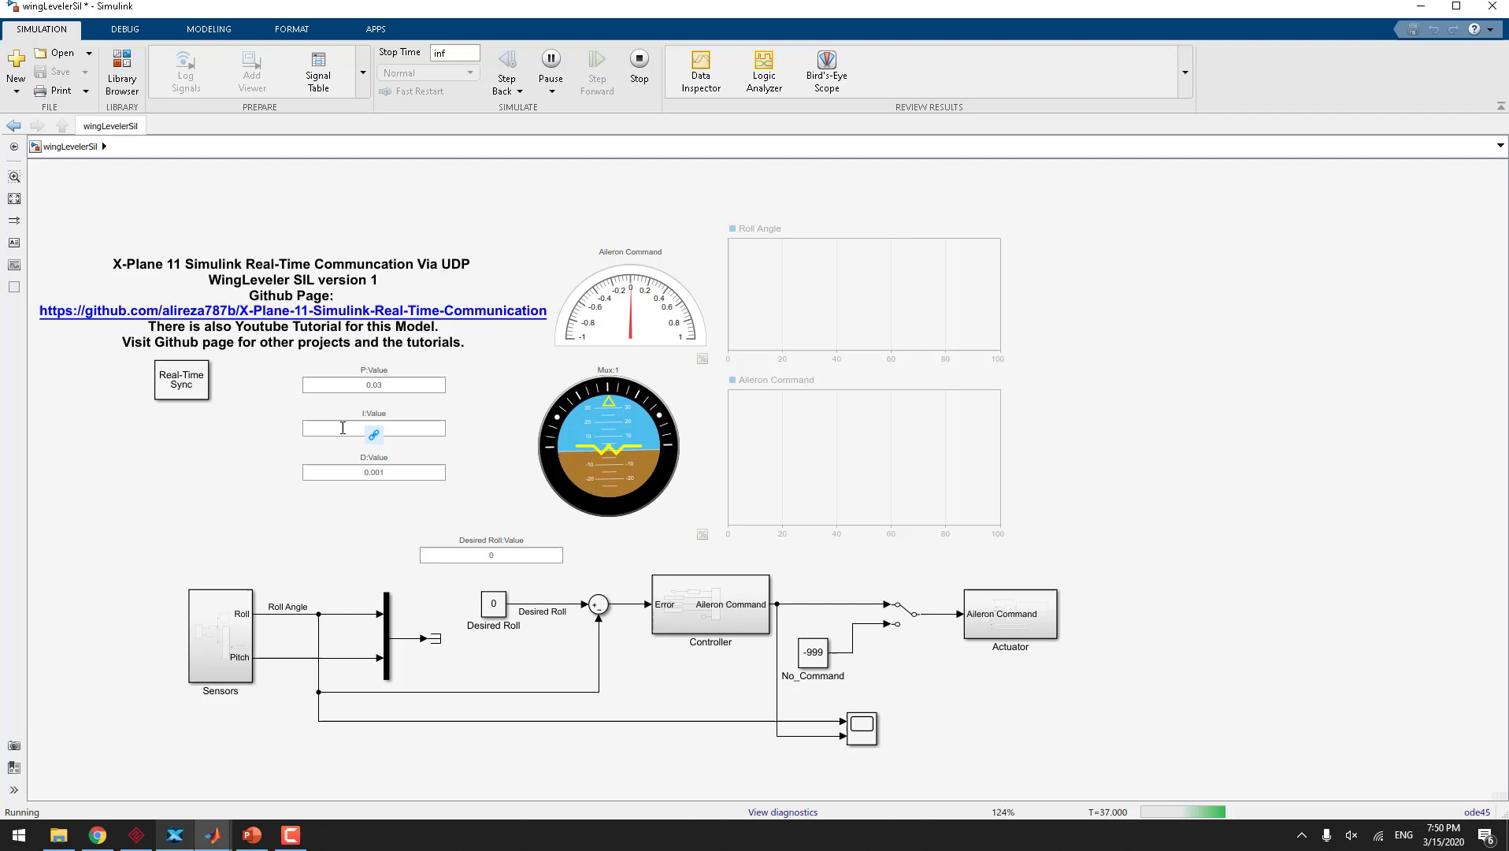
pyautogui.click(367, 429)
pyautogui.click(366, 430)
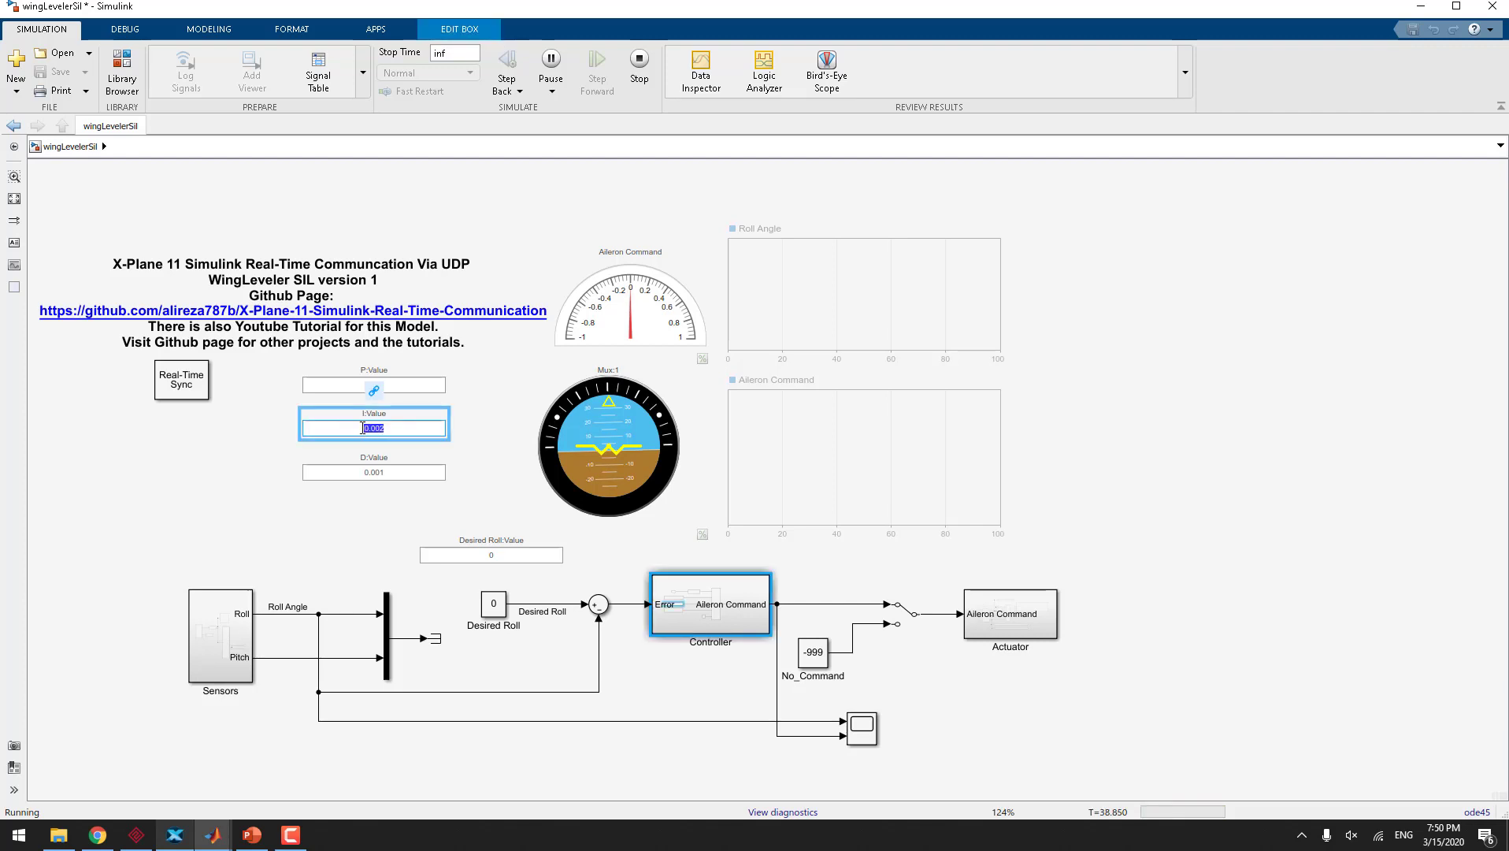
pyautogui.write('0')
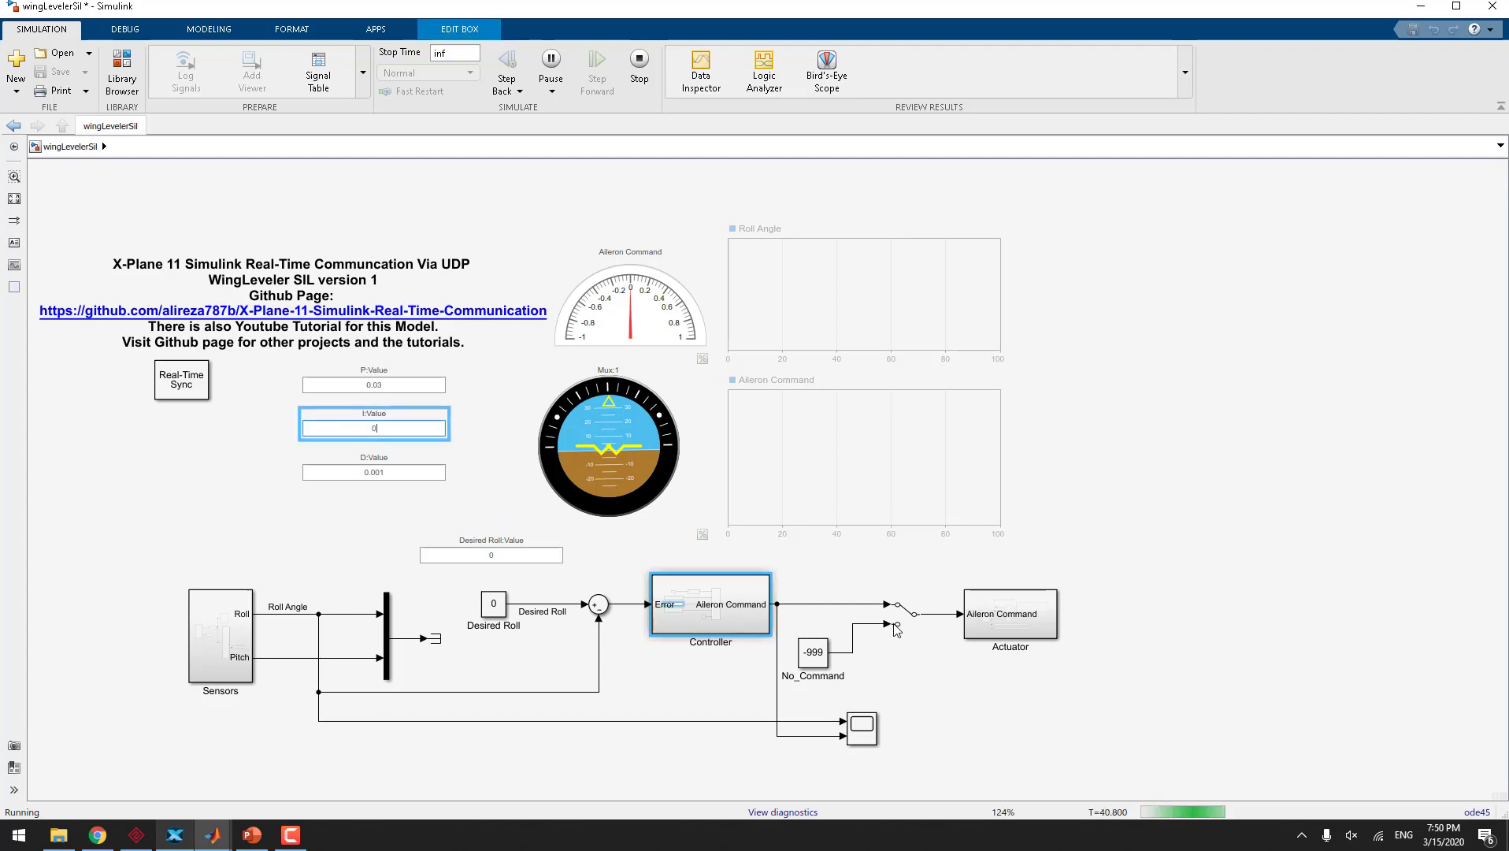
pyautogui.click(896, 626)
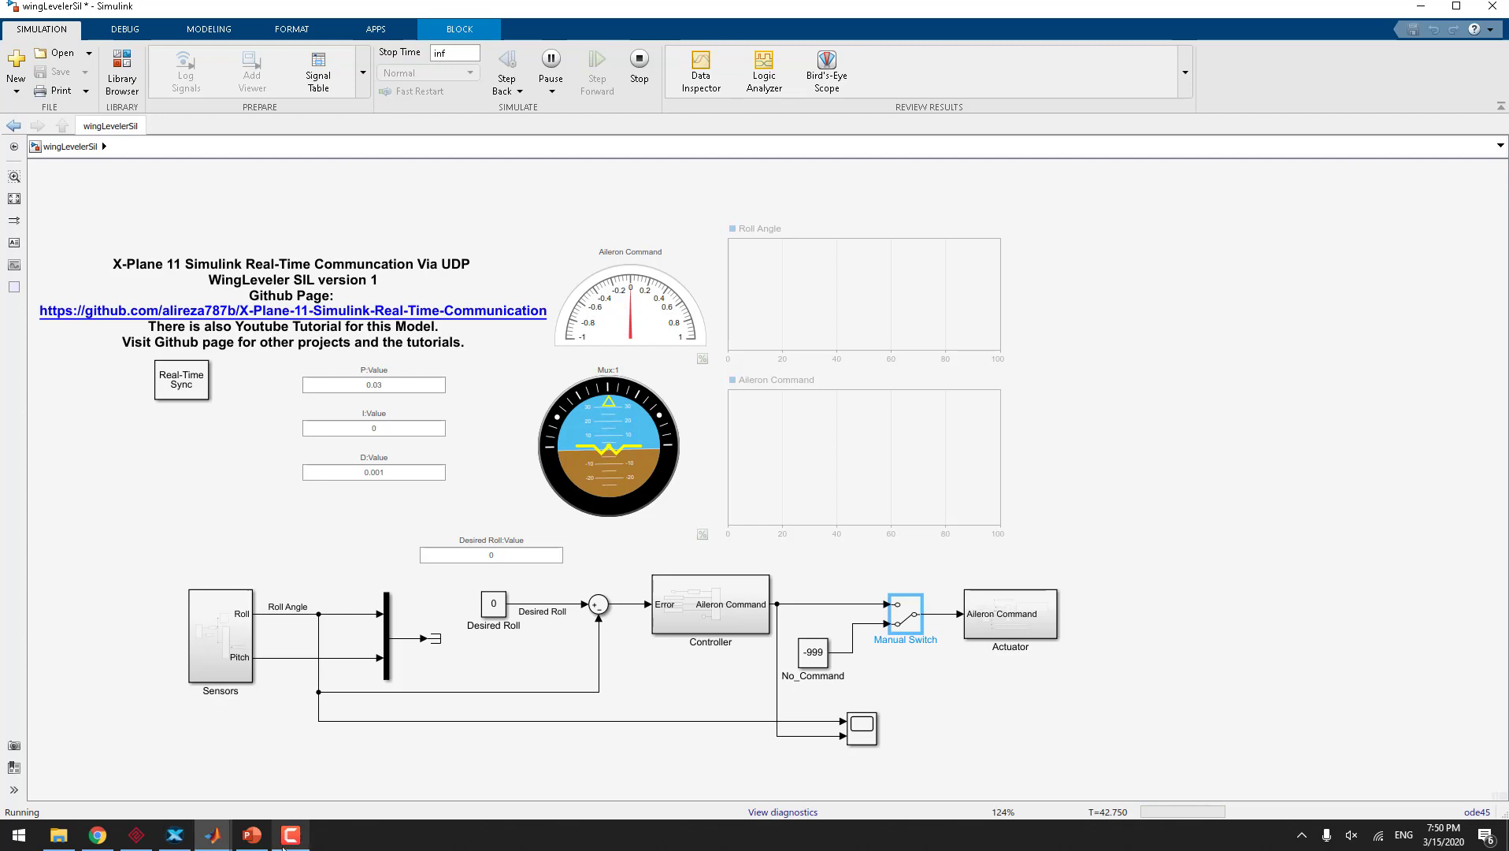
# After checking the X-Plane cockpit, set the D gain value to 0
pyautogui.click(175, 835)
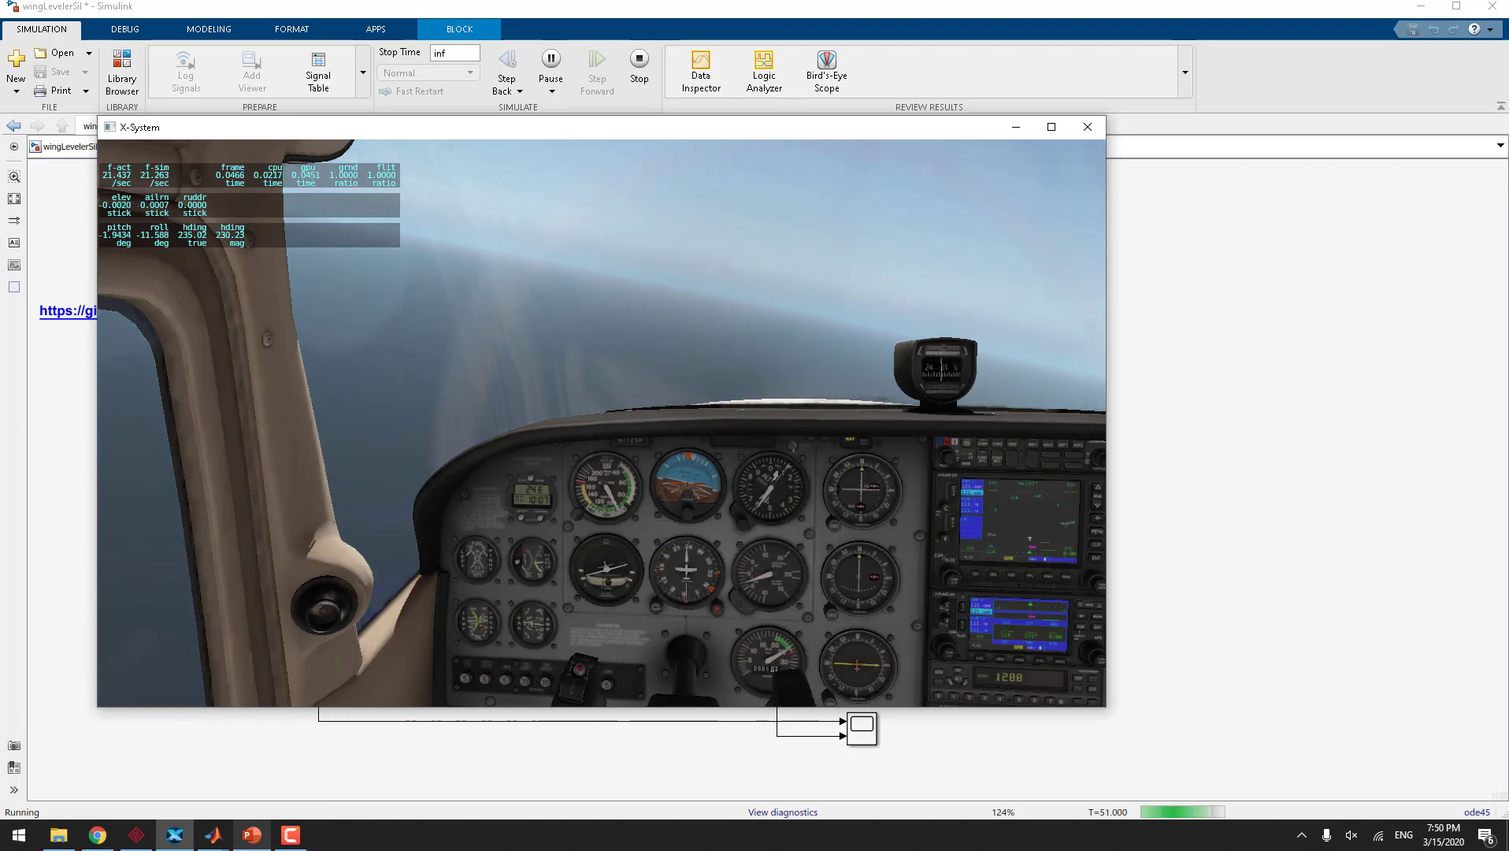
pyautogui.click(1216, 418)
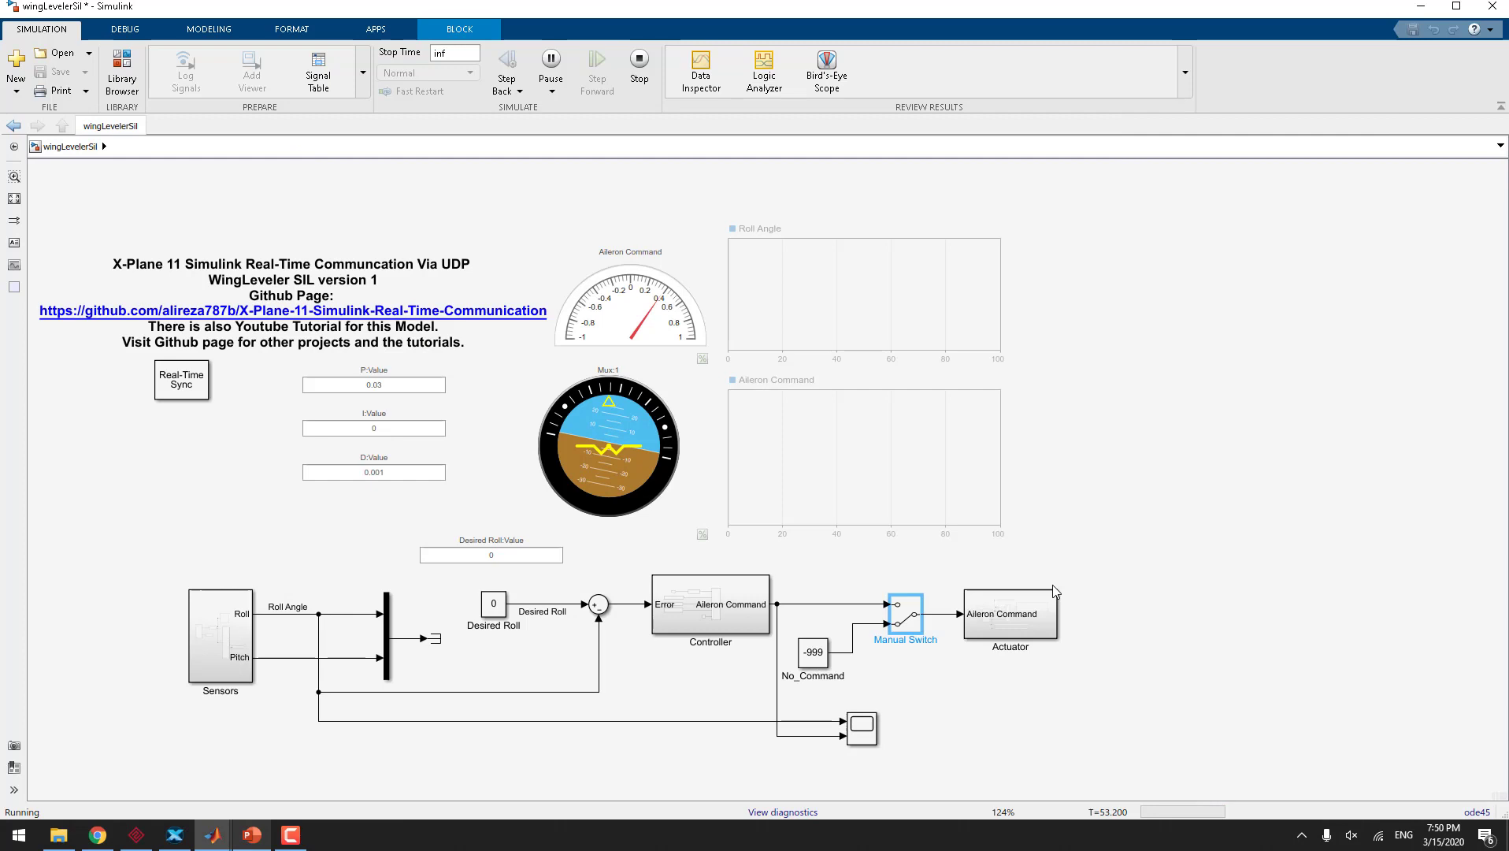
pyautogui.click(504, 512)
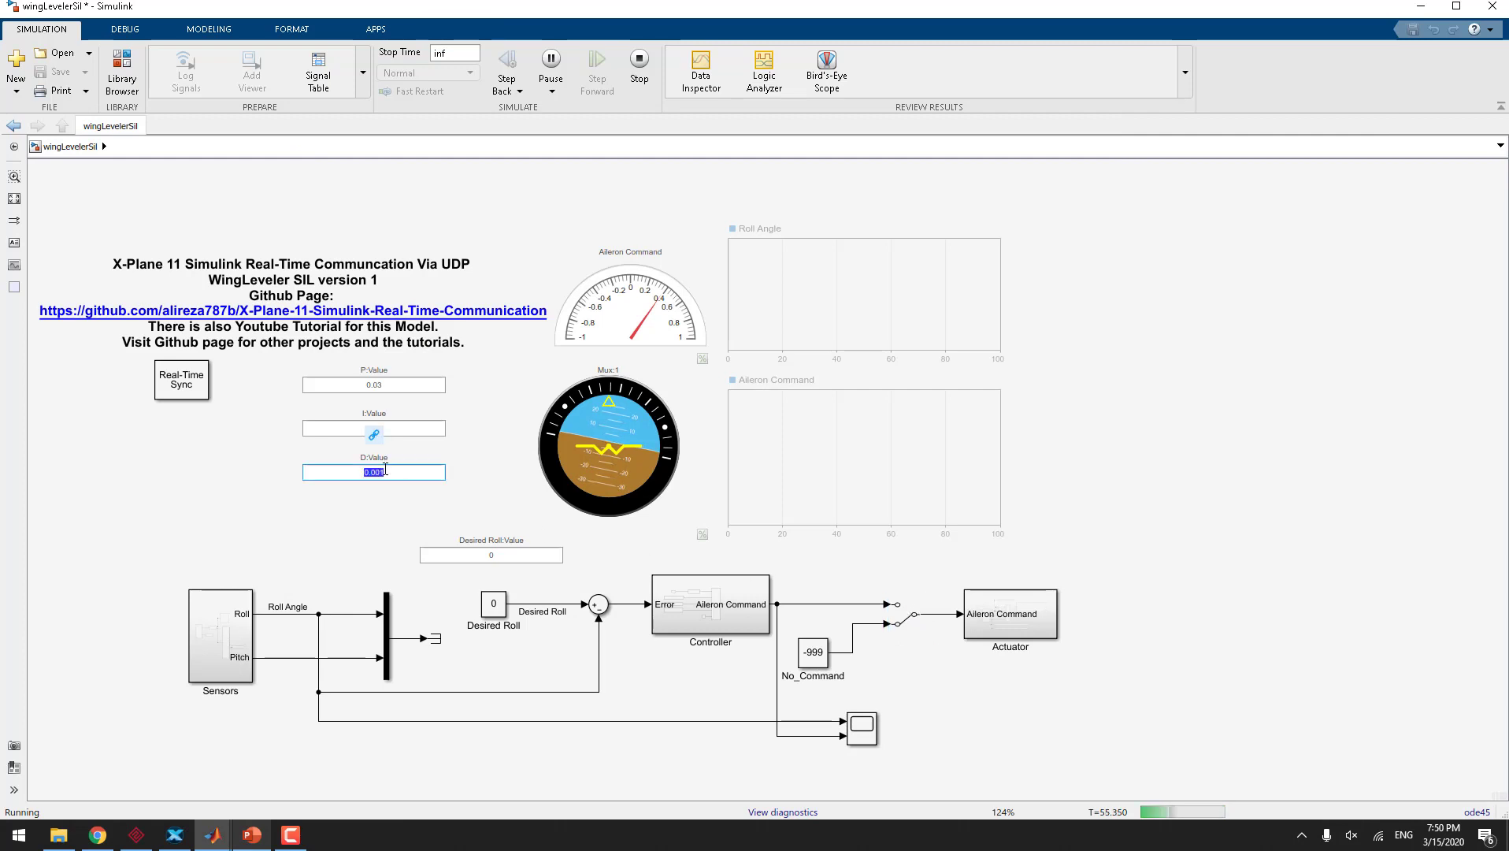
pyautogui.write('0')
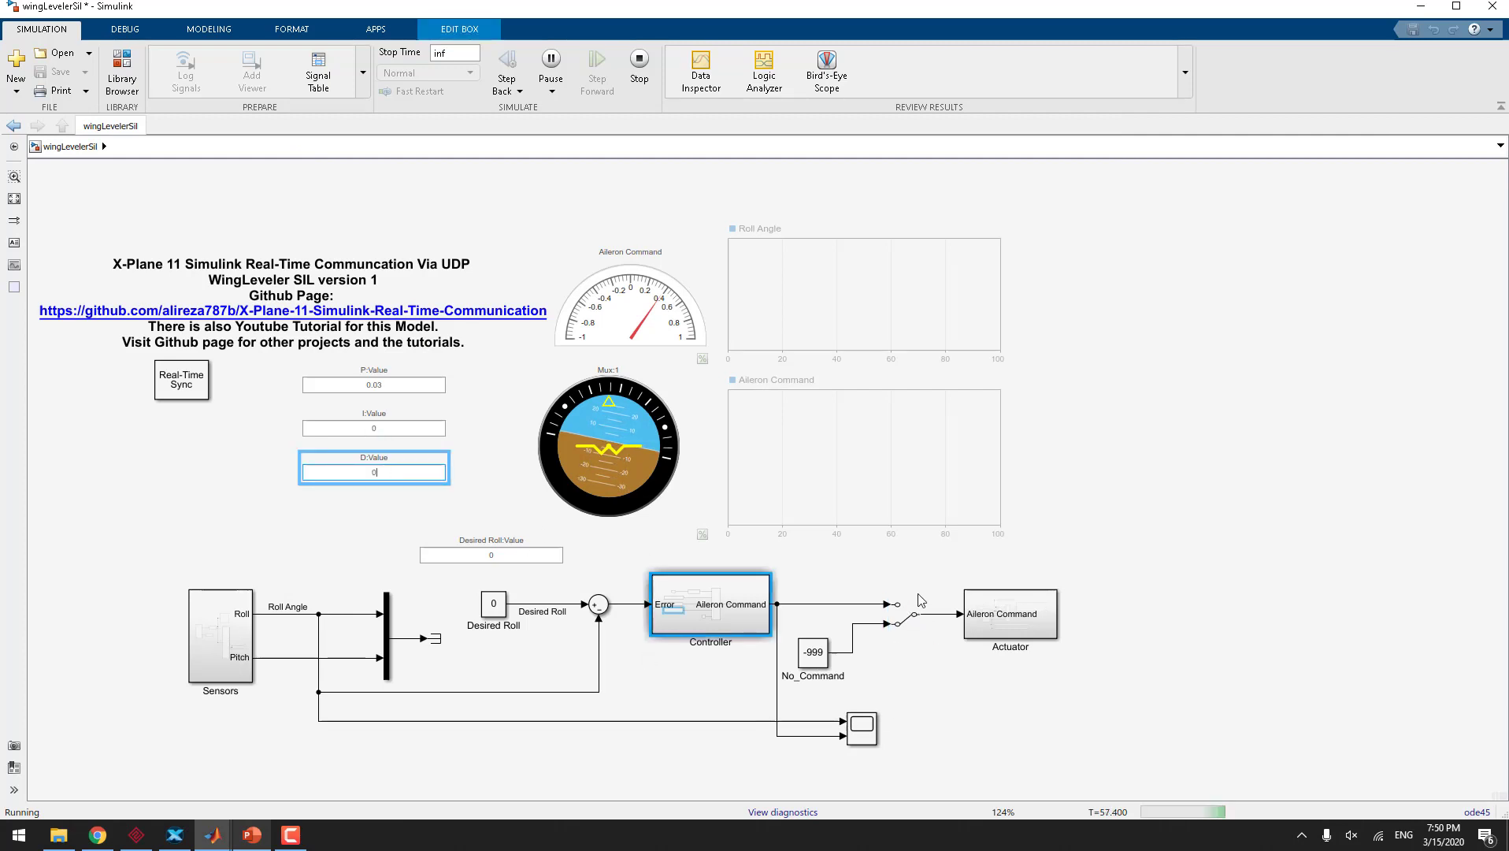
pyautogui.click(896, 613)
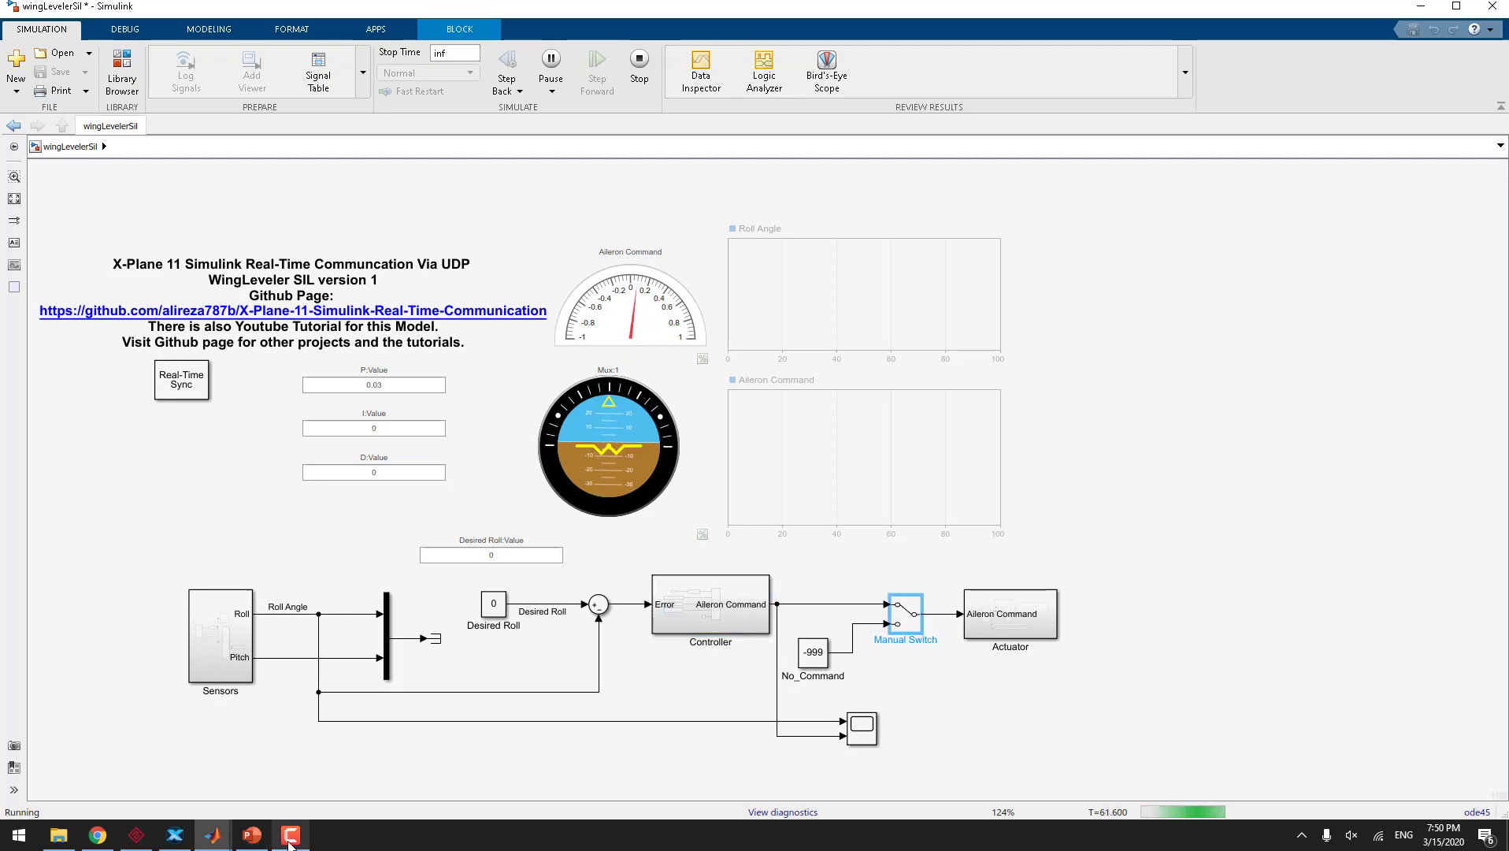
# Drag the X-Plane cockpit window to the right half of the screen, clear of the Simulink gains
pyautogui.click(182, 841)
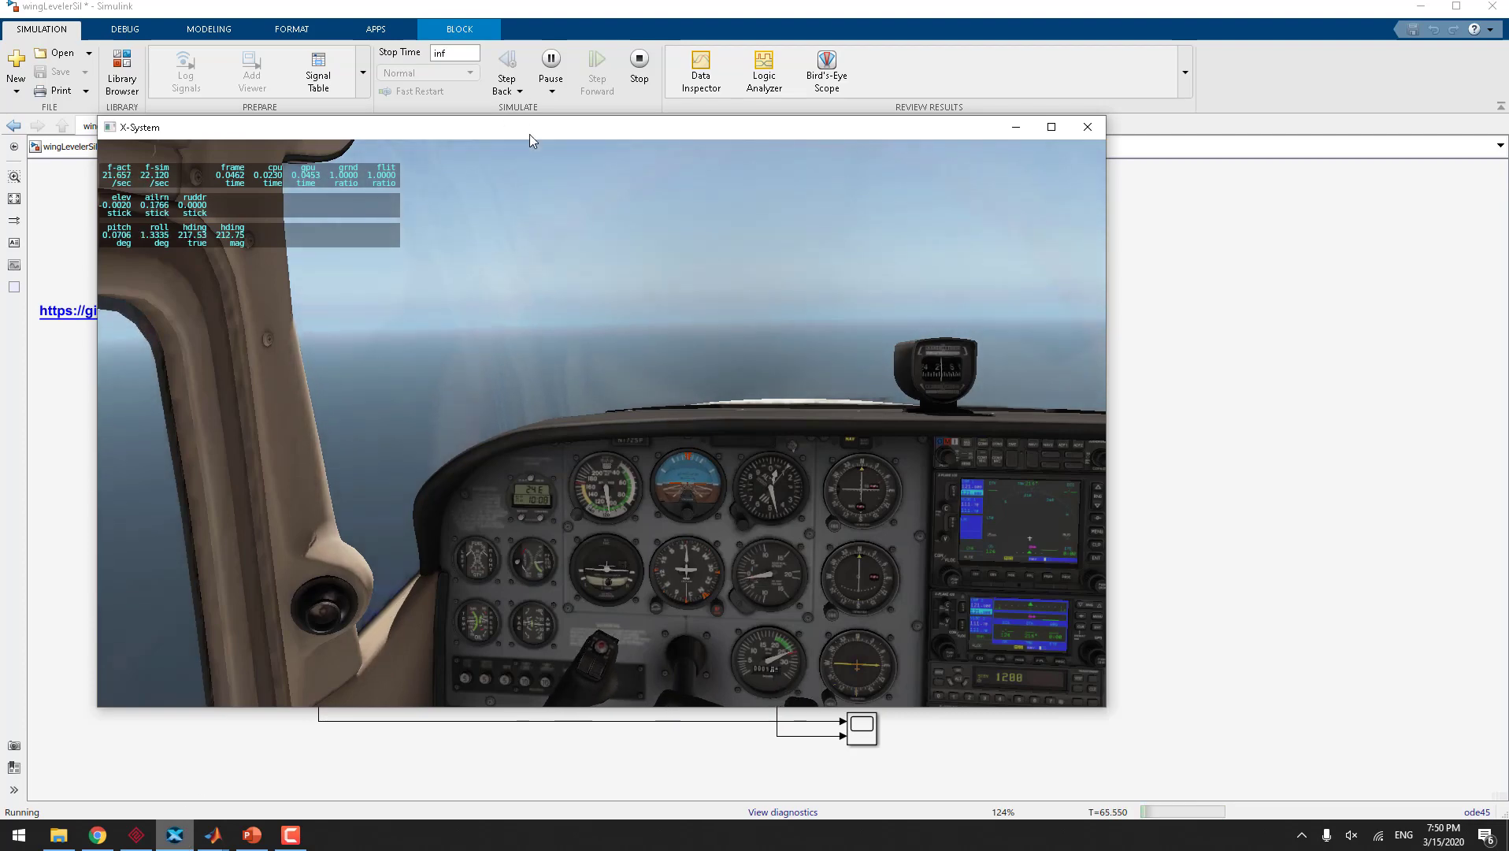
pyautogui.moveTo(529, 135); pyautogui.dragTo(888, 182)
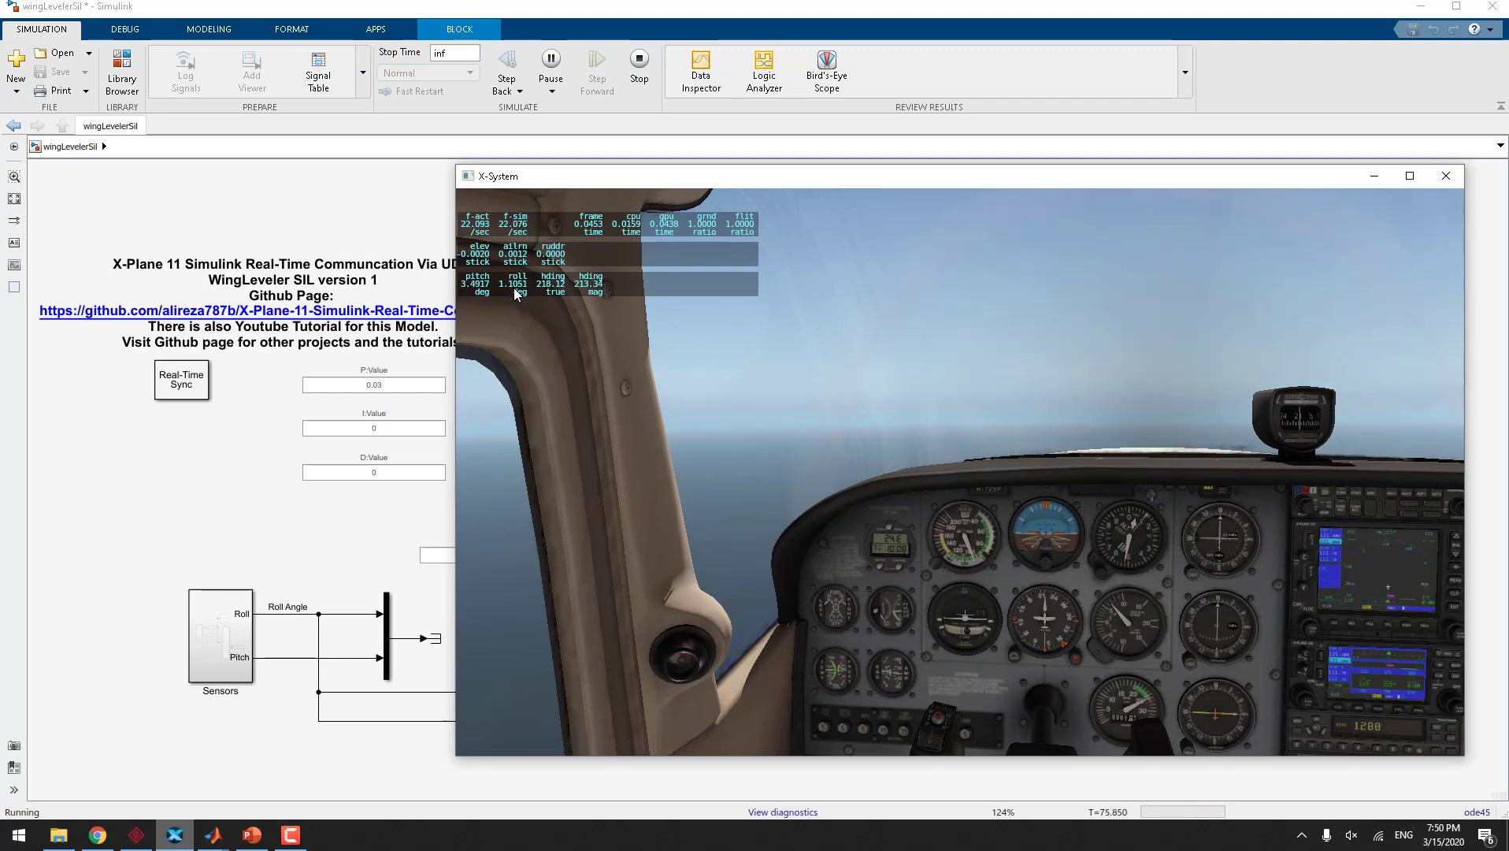
pyautogui.moveTo(640, 179); pyautogui.dragTo(748, 214)
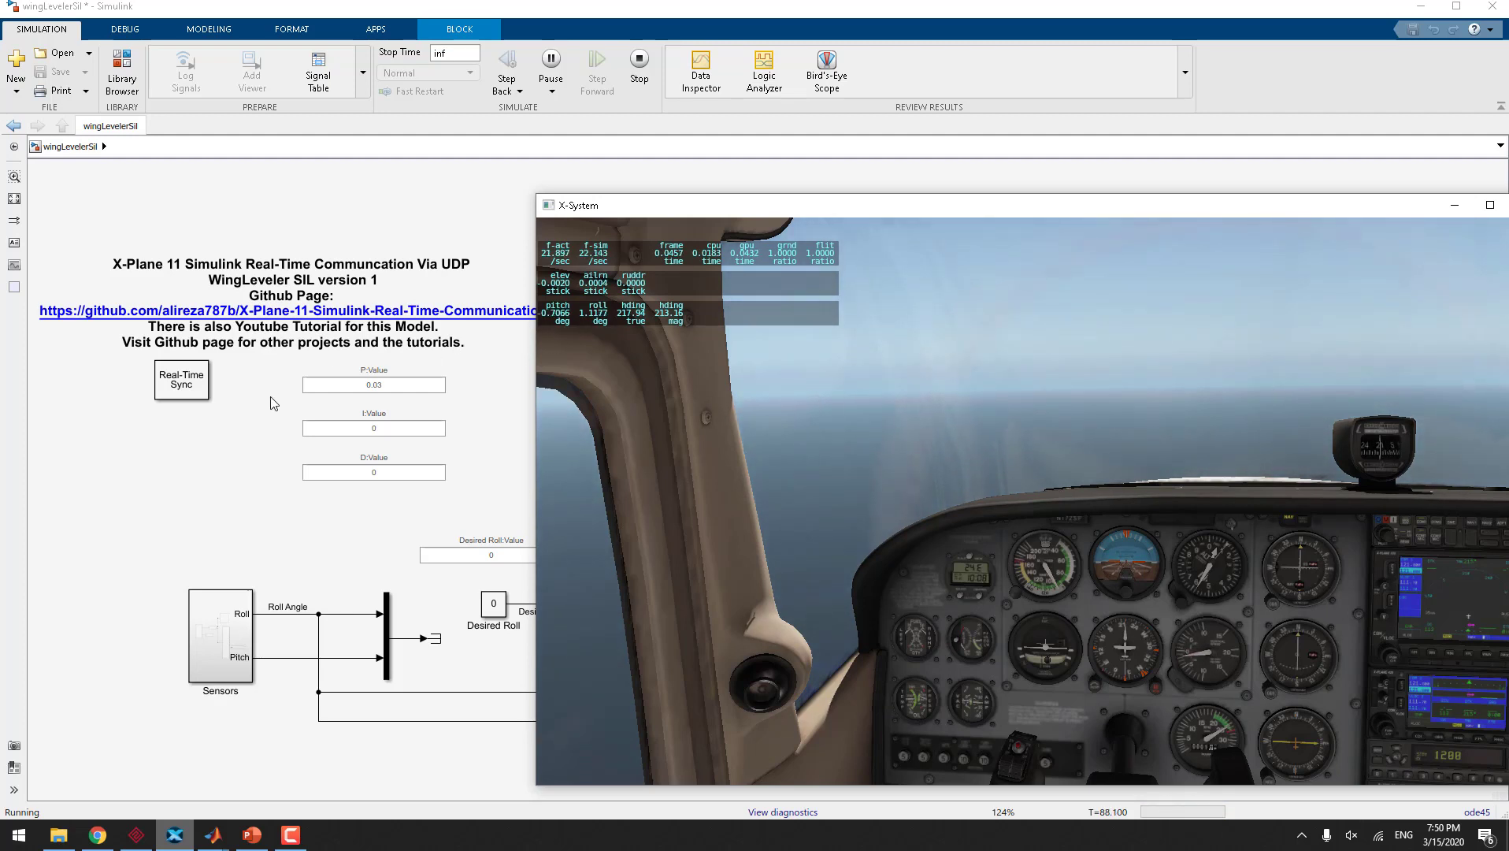
# Change the I gain from 0 to 0.005 and bring the X-Plane cockpit up to watch roll
pyautogui.click(404, 433)
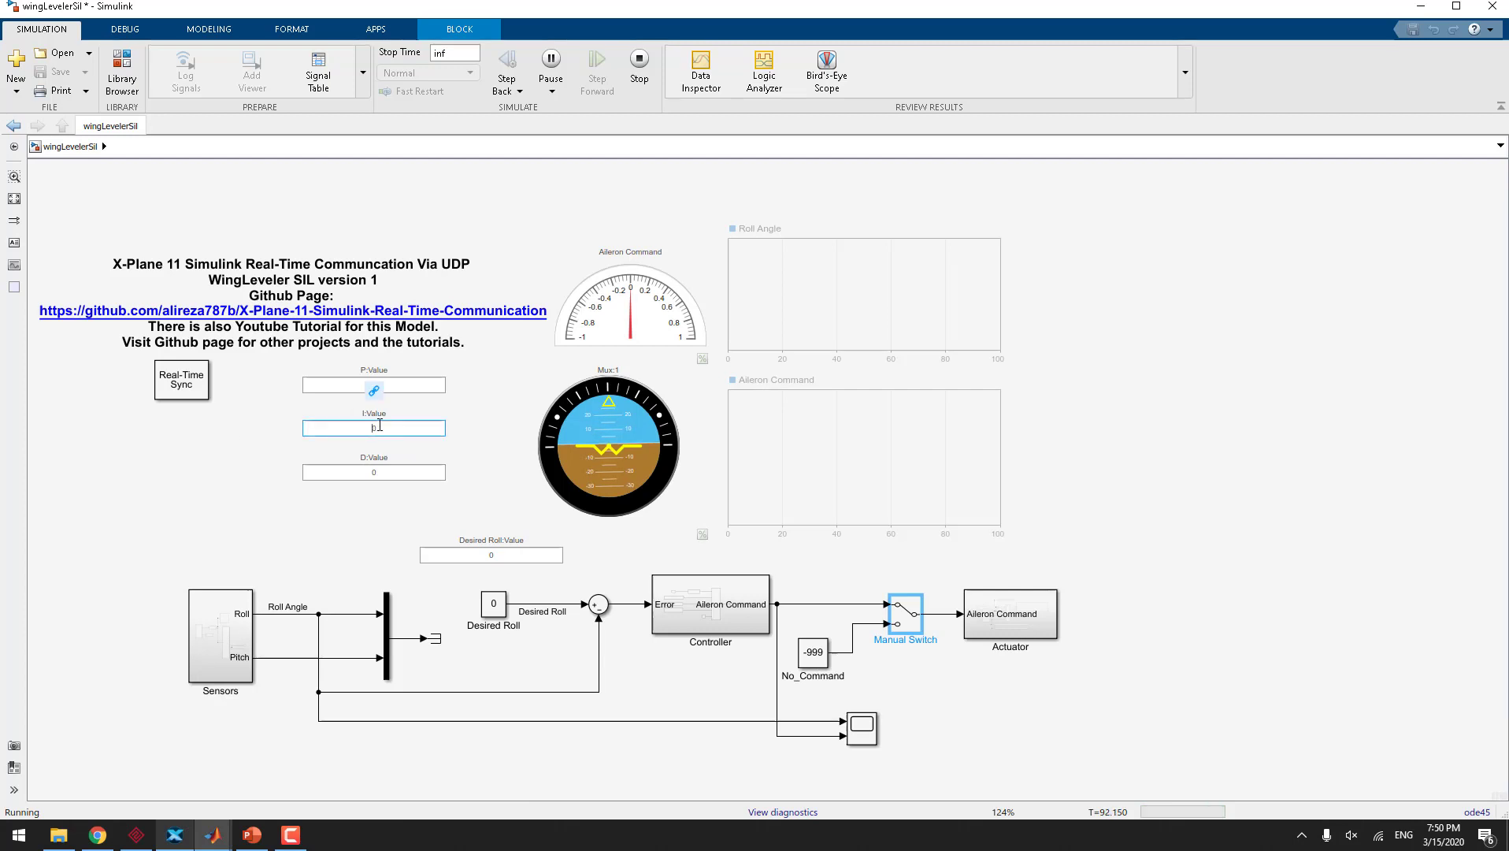
pyautogui.click(378, 426)
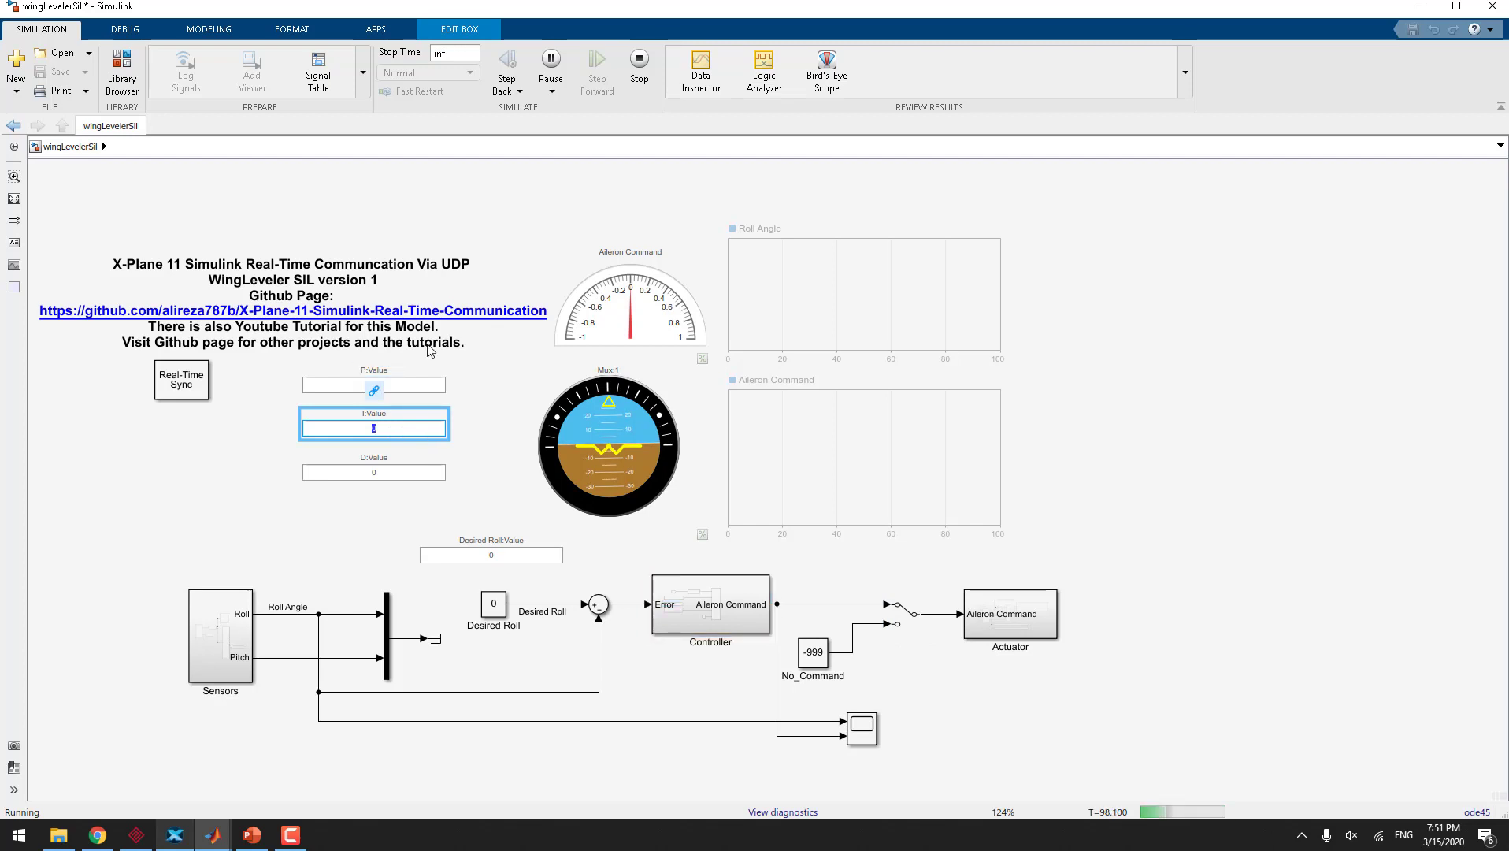
pyautogui.click(420, 436)
pyautogui.click(417, 434)
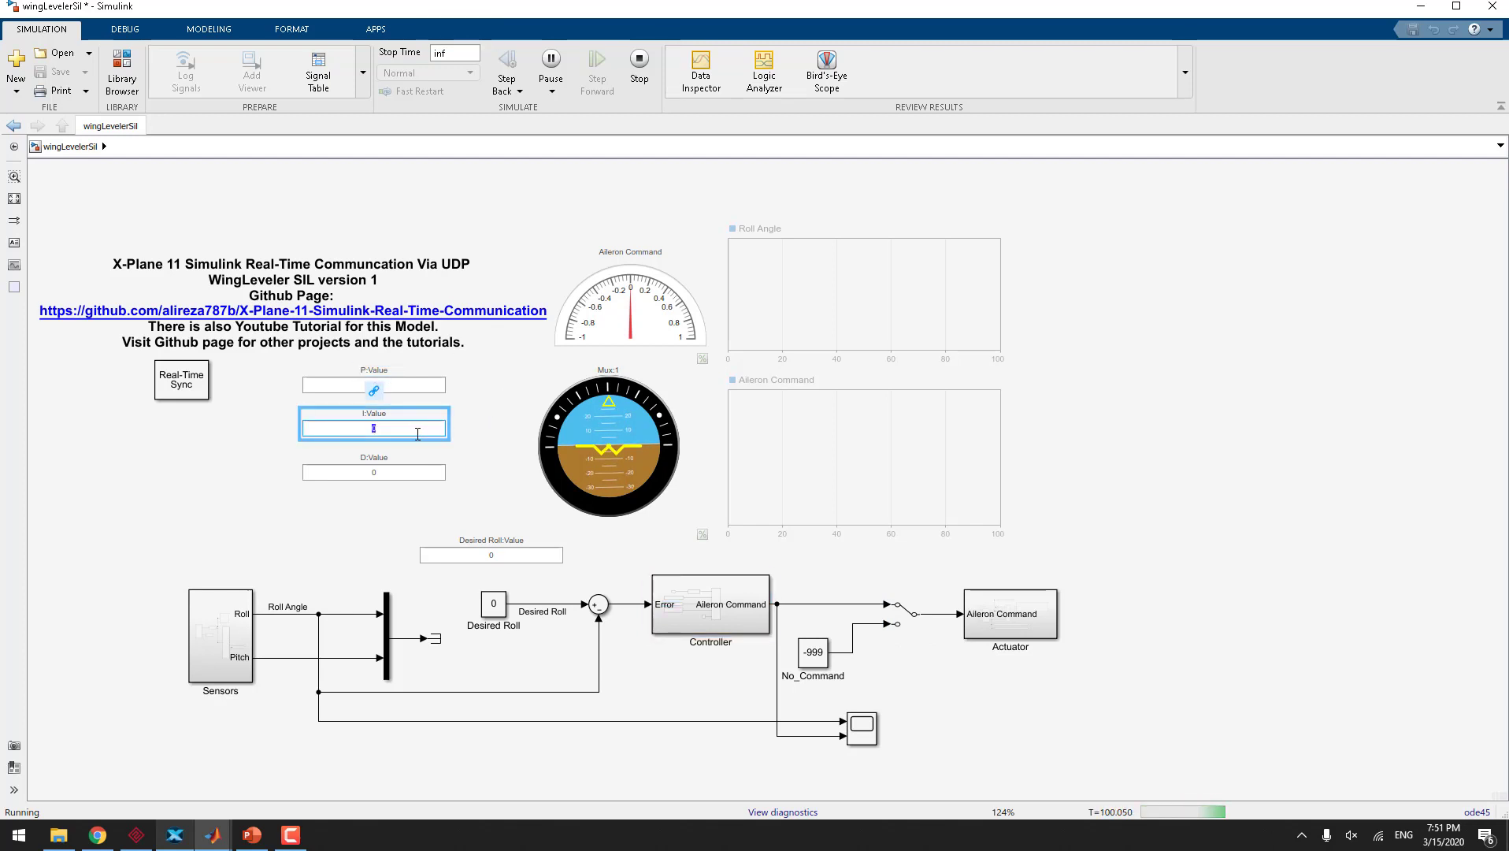
pyautogui.write('.003')
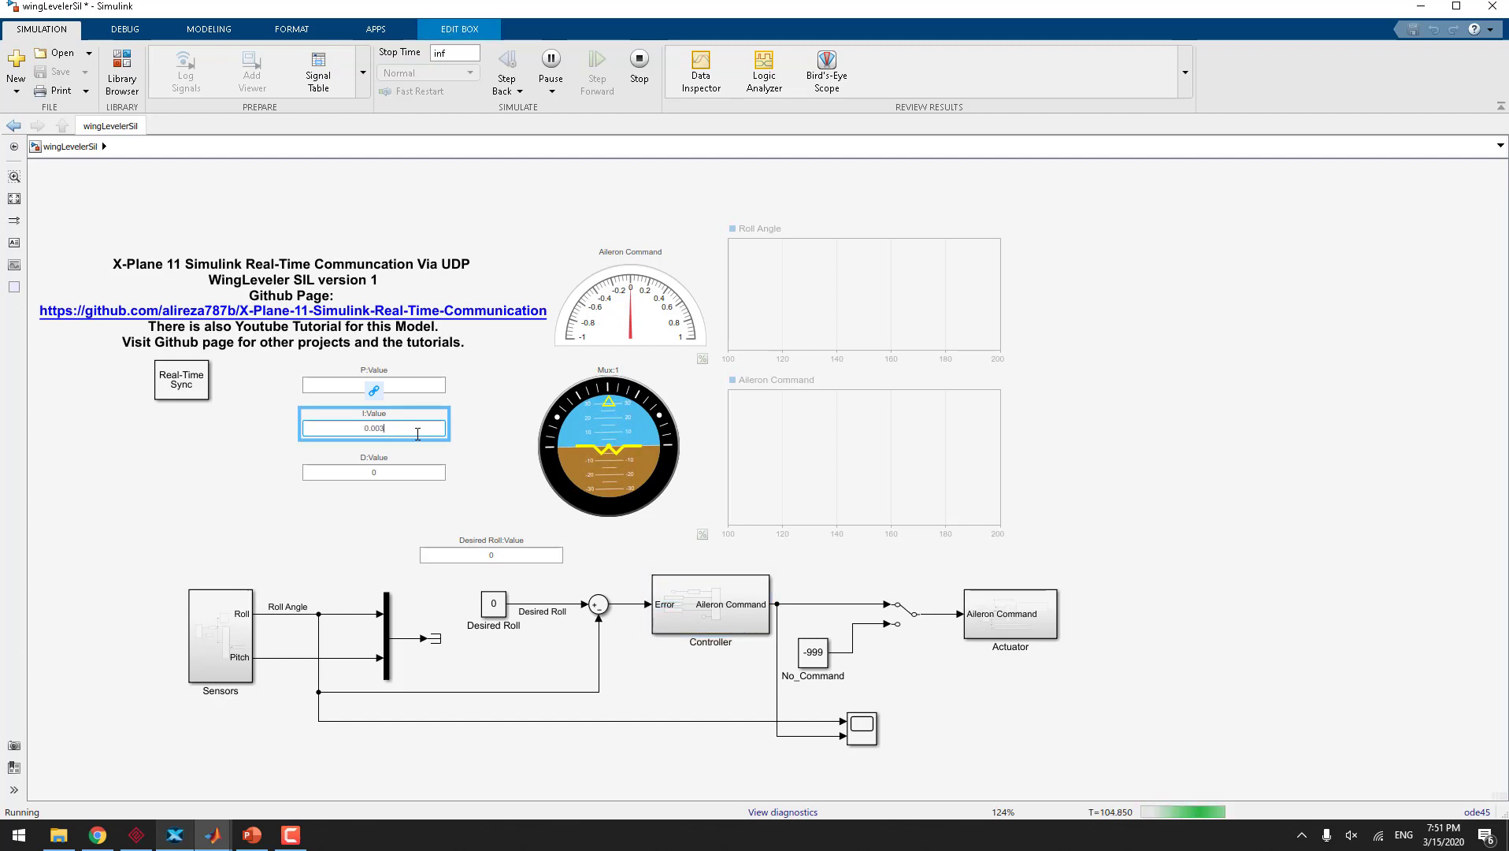
pyautogui.click(181, 838)
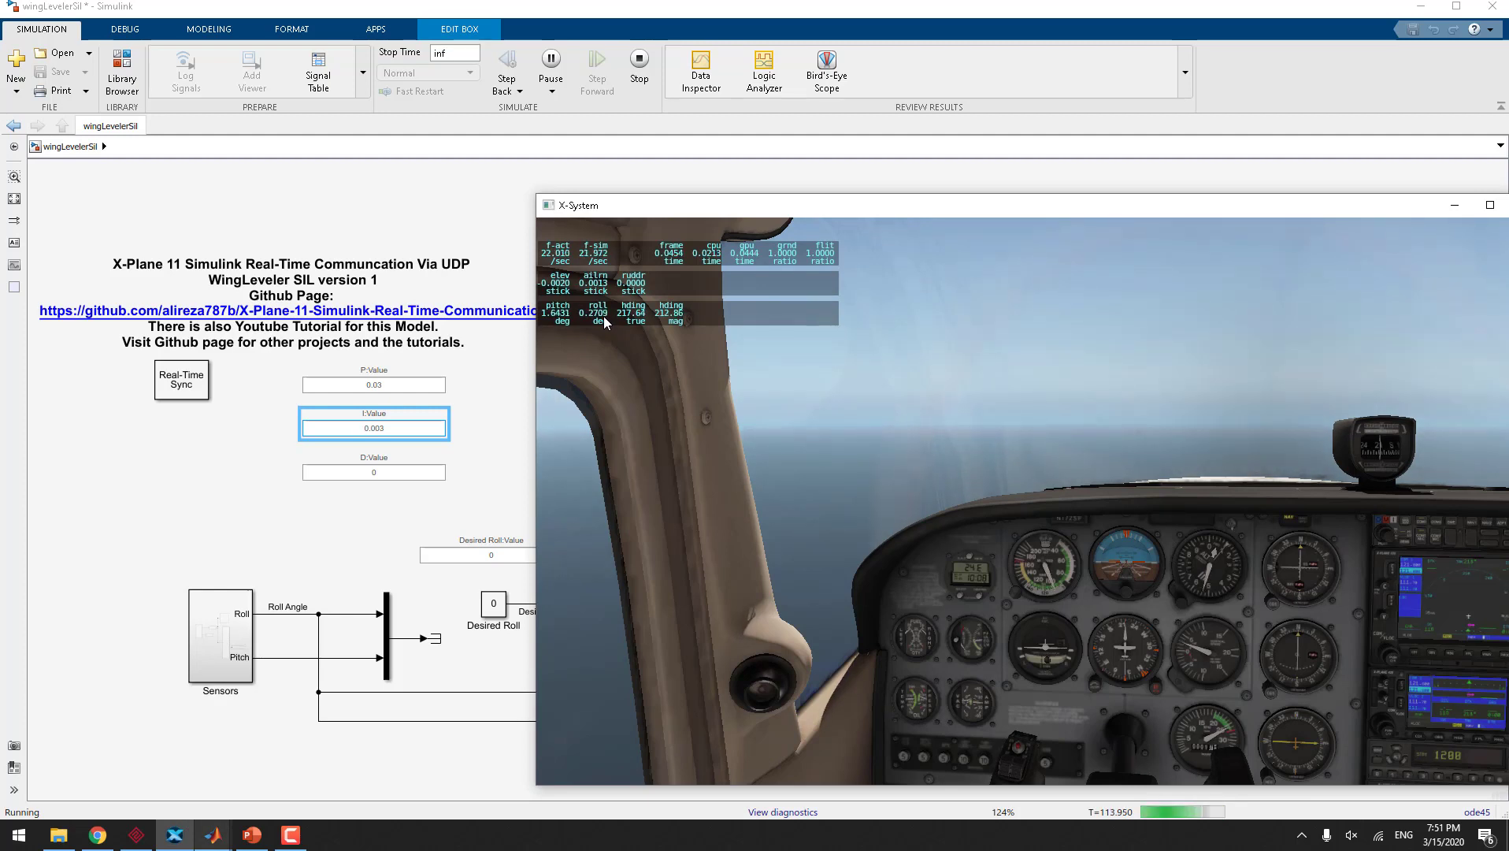
pyautogui.click(421, 431)
pyautogui.press('BackSpace')
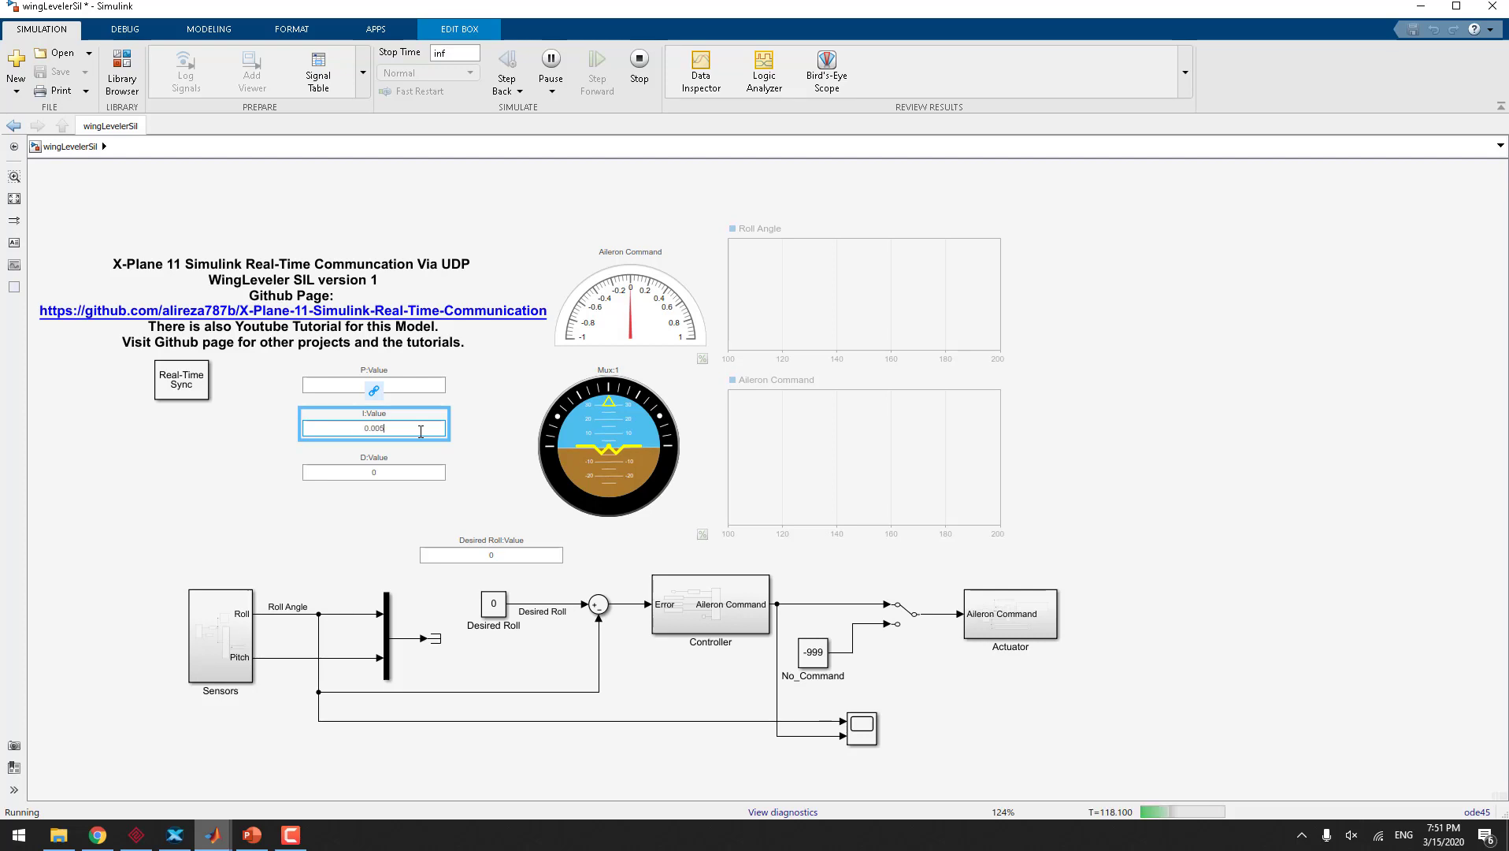
pyautogui.write('5')
pyautogui.press('Return')
pyautogui.click(175, 835)
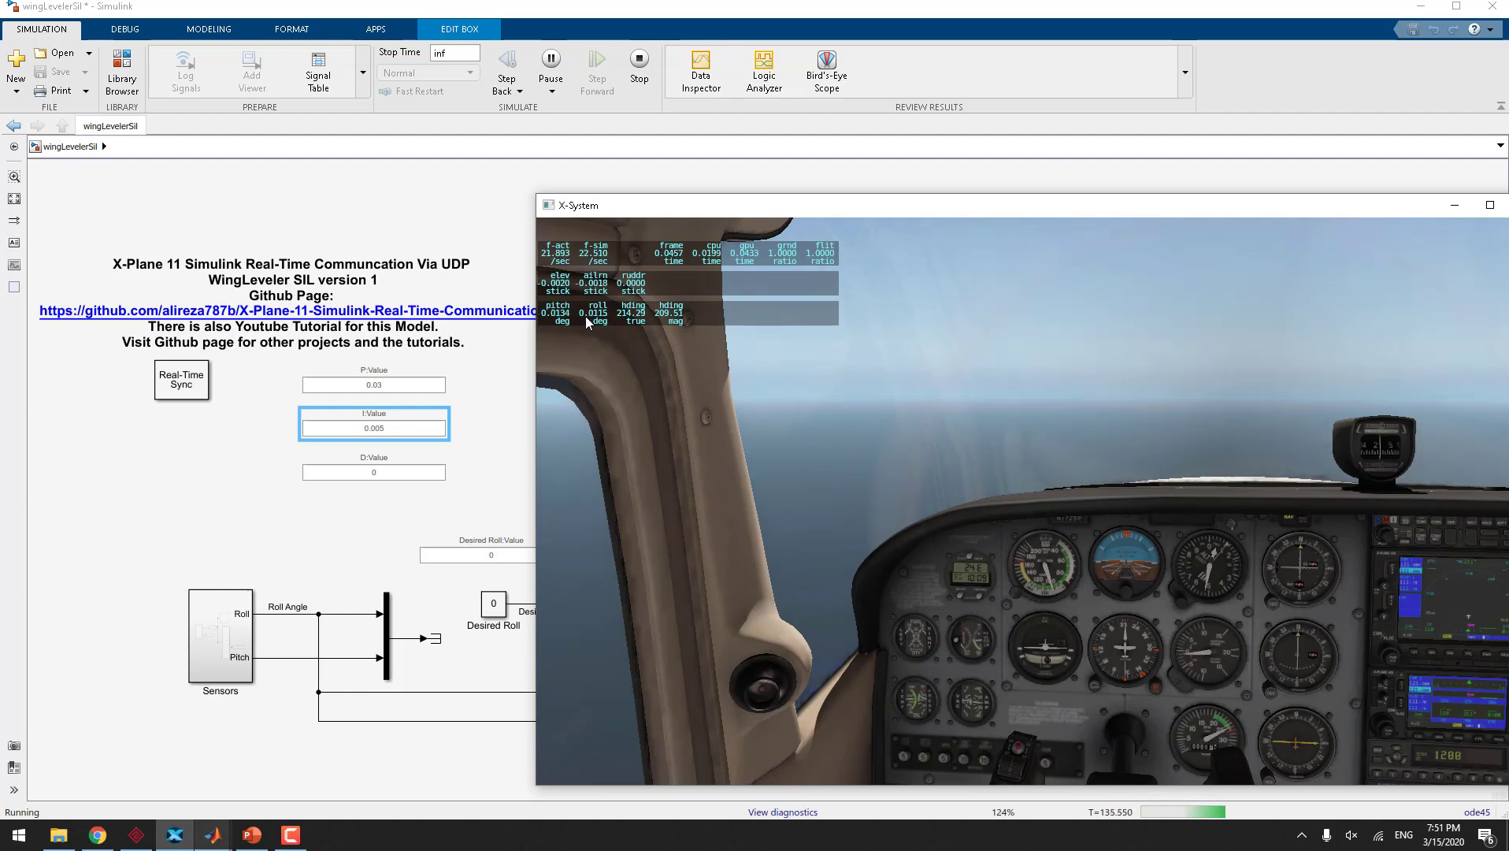
# Enter 0.002 as the D gain, then switch to the X-Plane cockpit view
pyautogui.click(385, 487)
pyautogui.click(384, 472)
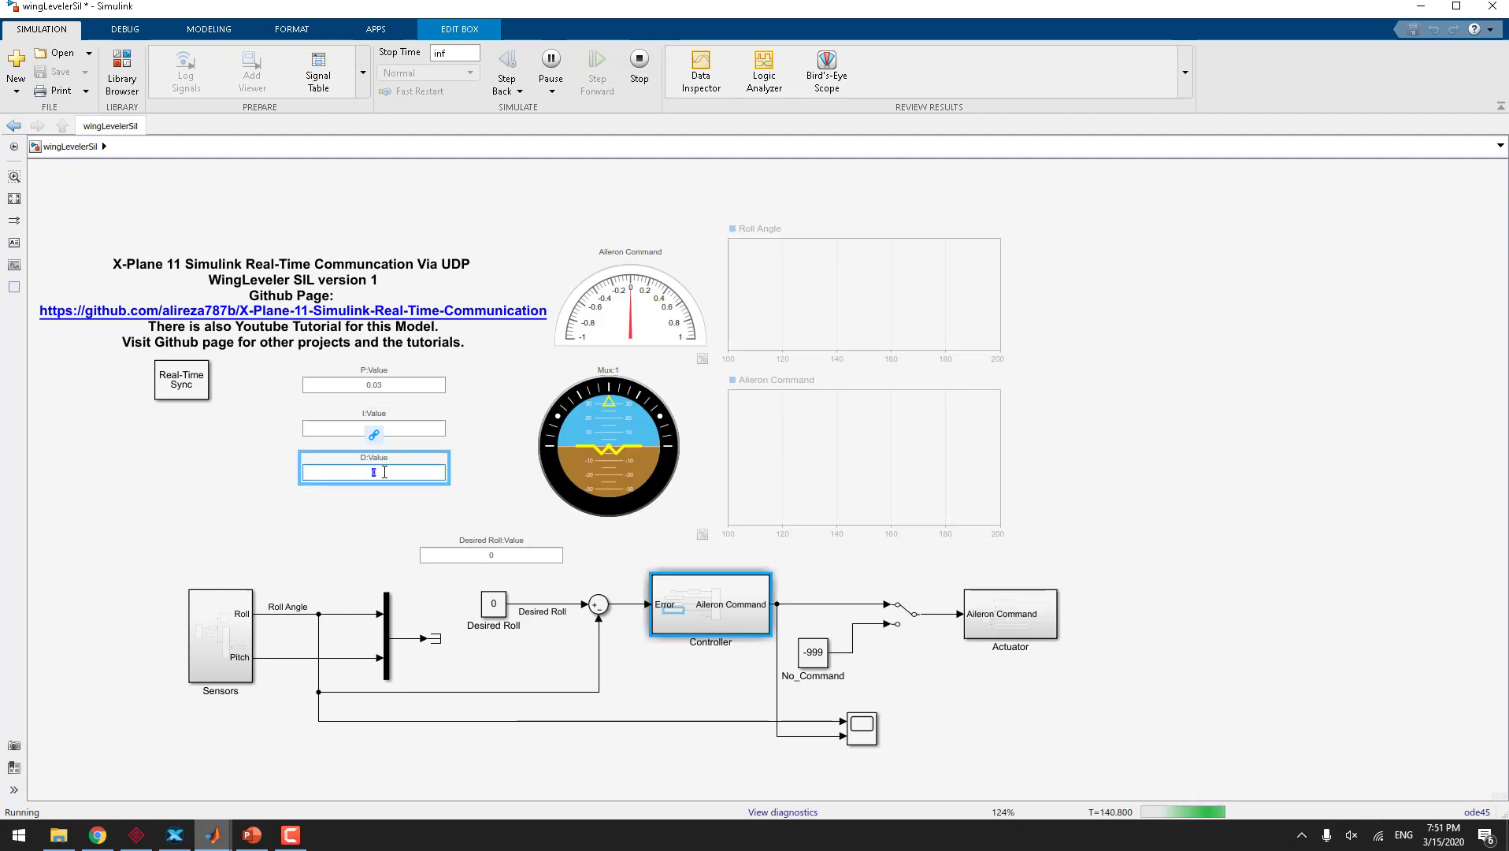
pyautogui.click(193, 480)
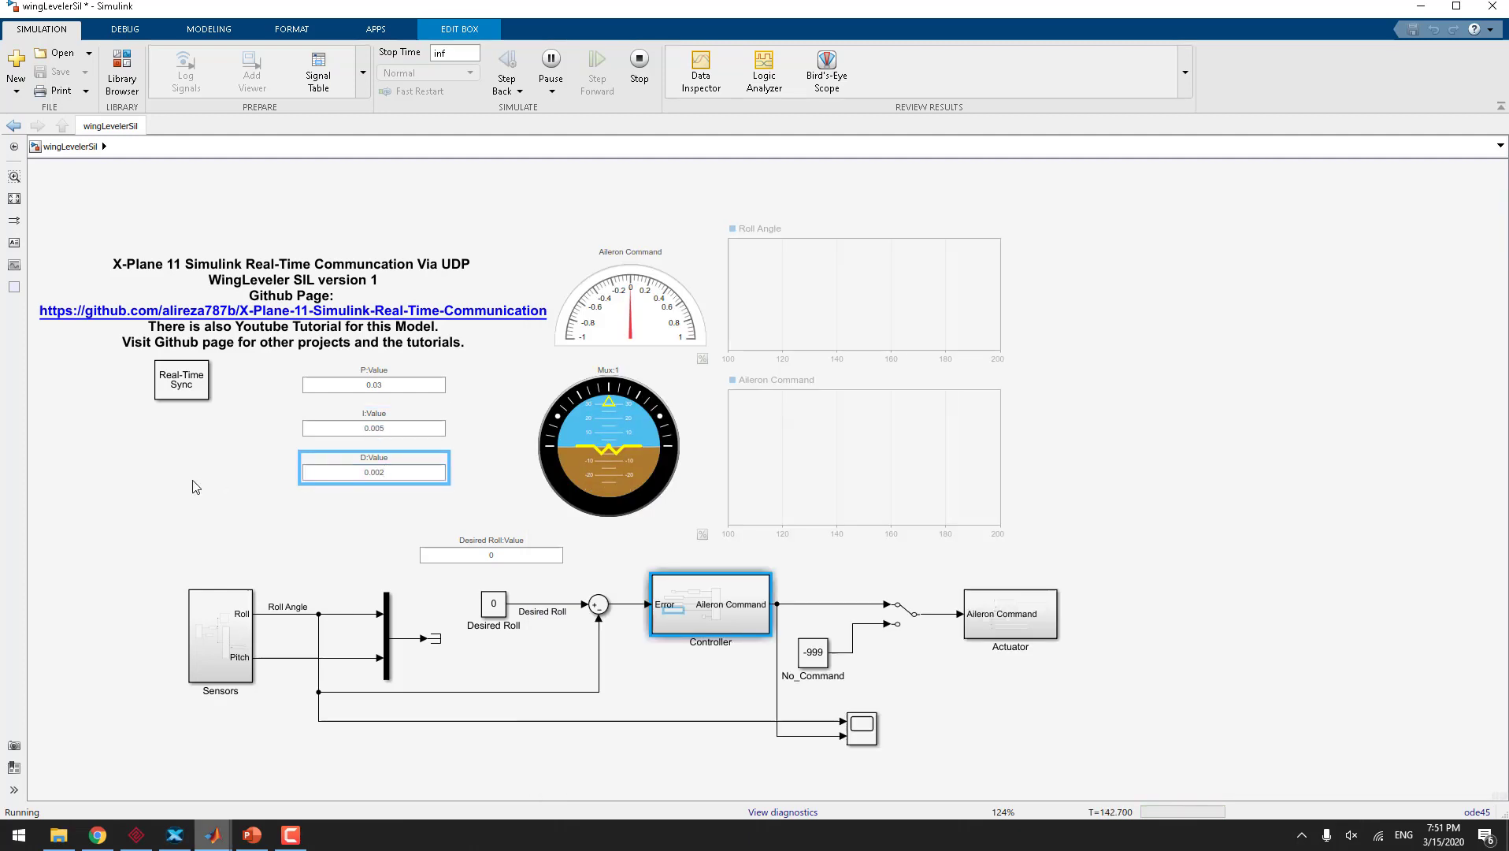
pyautogui.moveTo(204, 842)
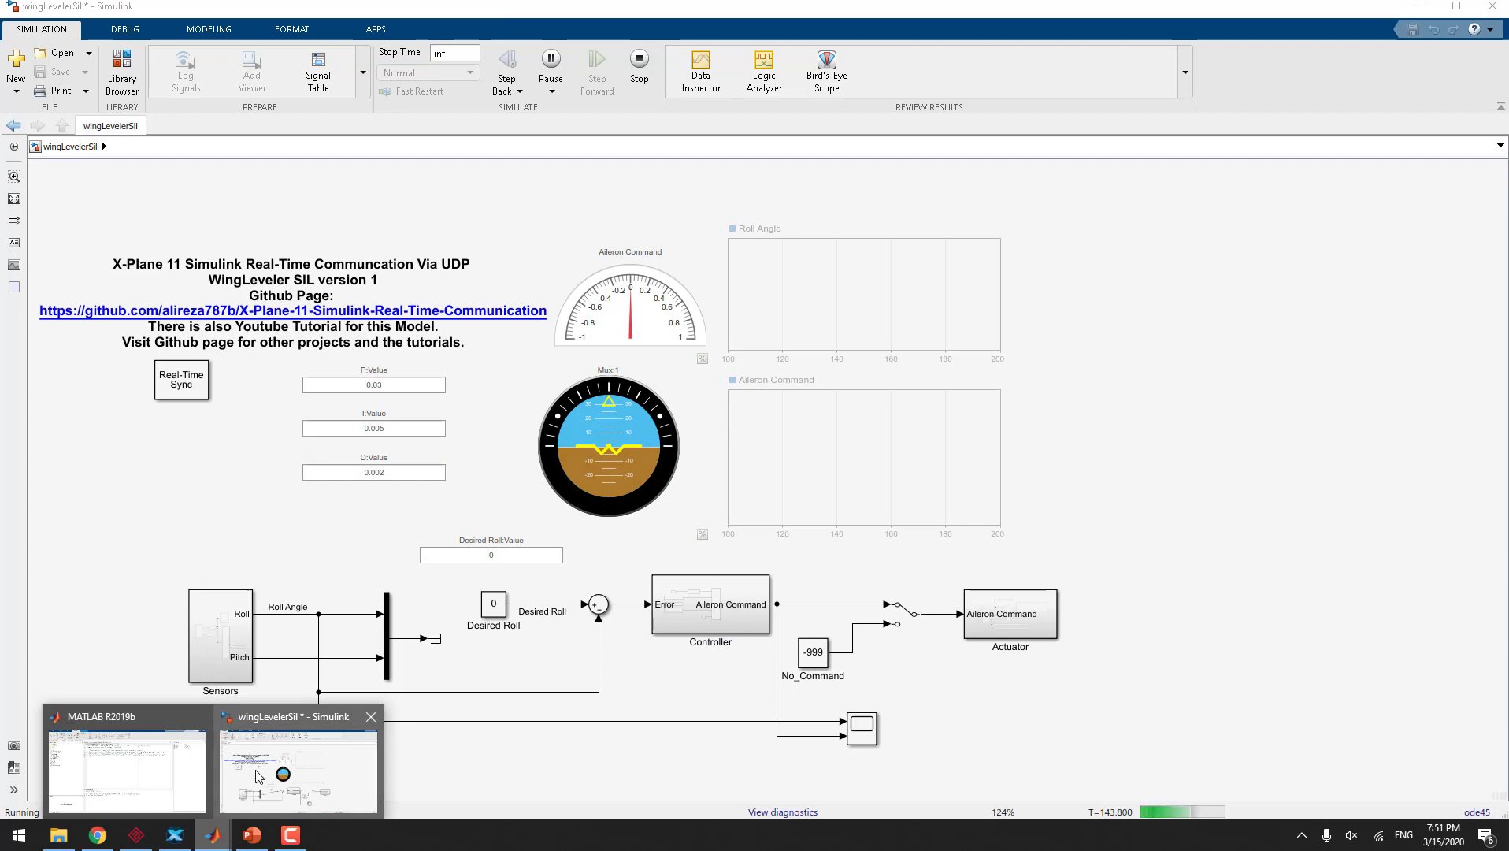
pyautogui.click(175, 835)
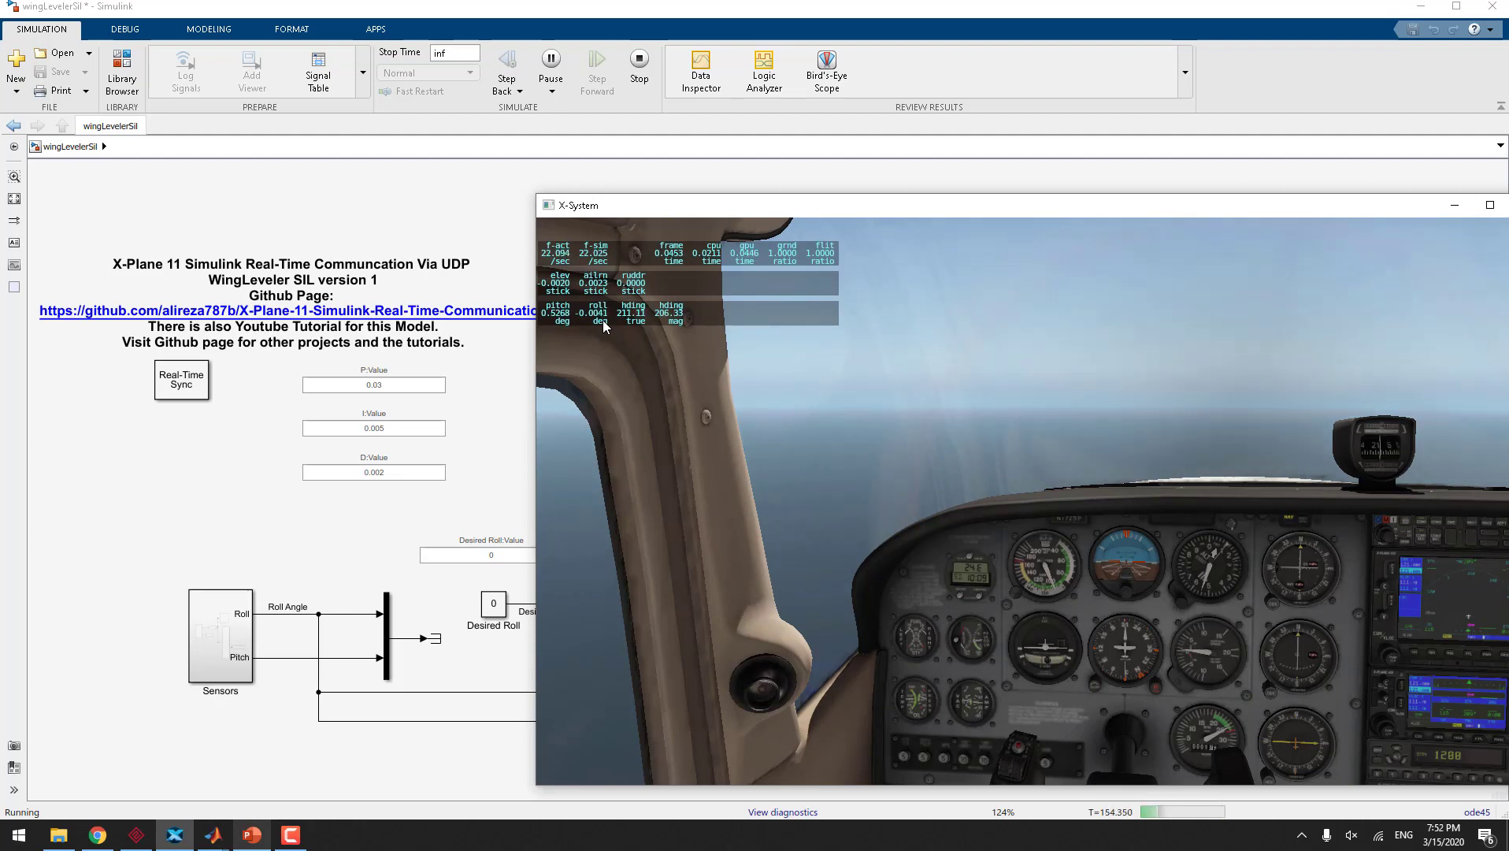
# After glancing at the X-Plane cockpit, enter 0 in the Desired Roll box
pyautogui.click(463, 442)
pyautogui.click(483, 558)
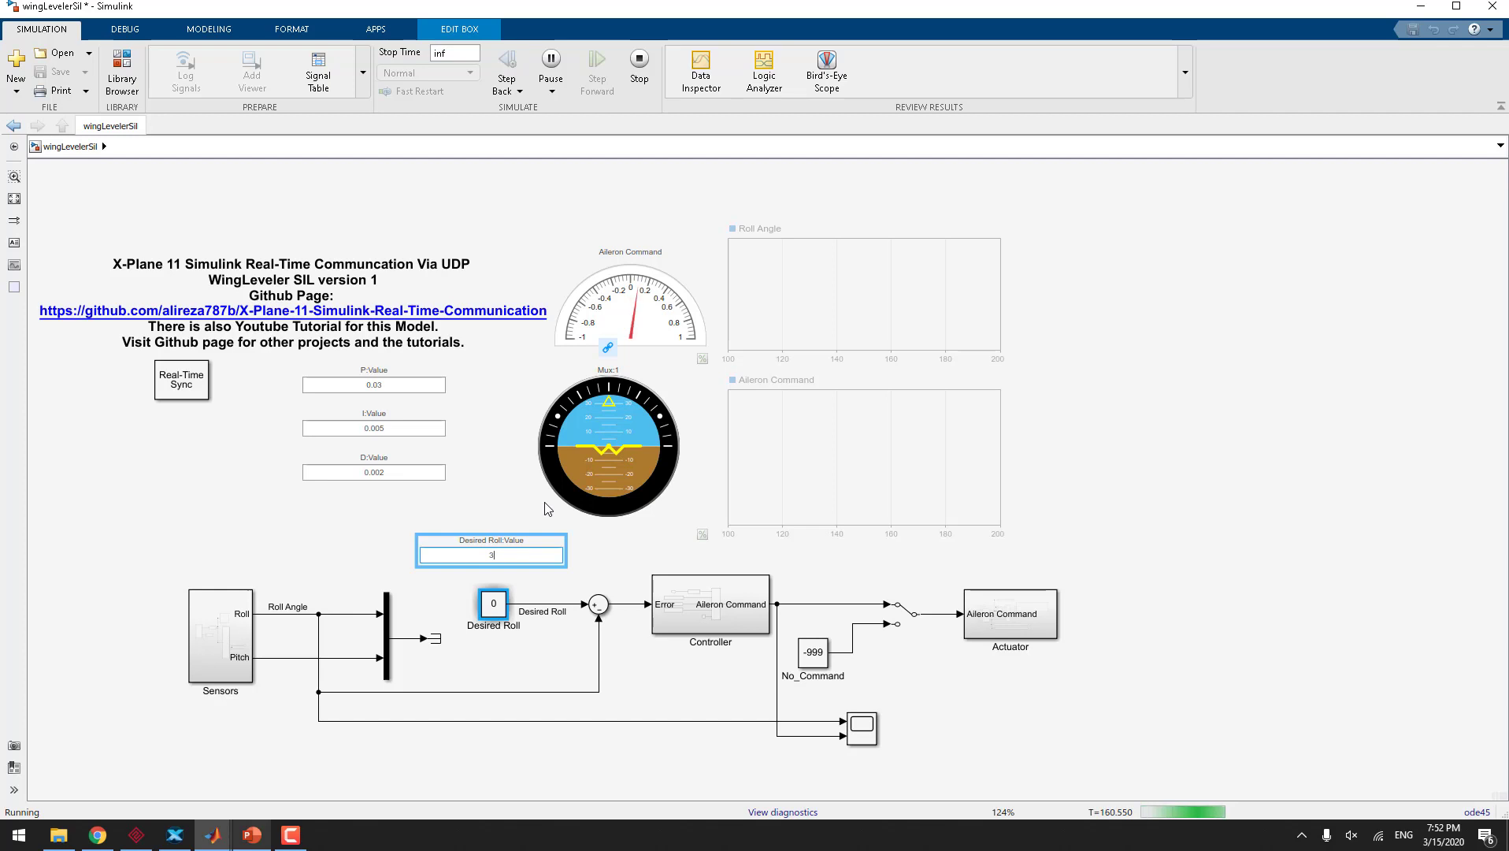
pyautogui.click(212, 834)
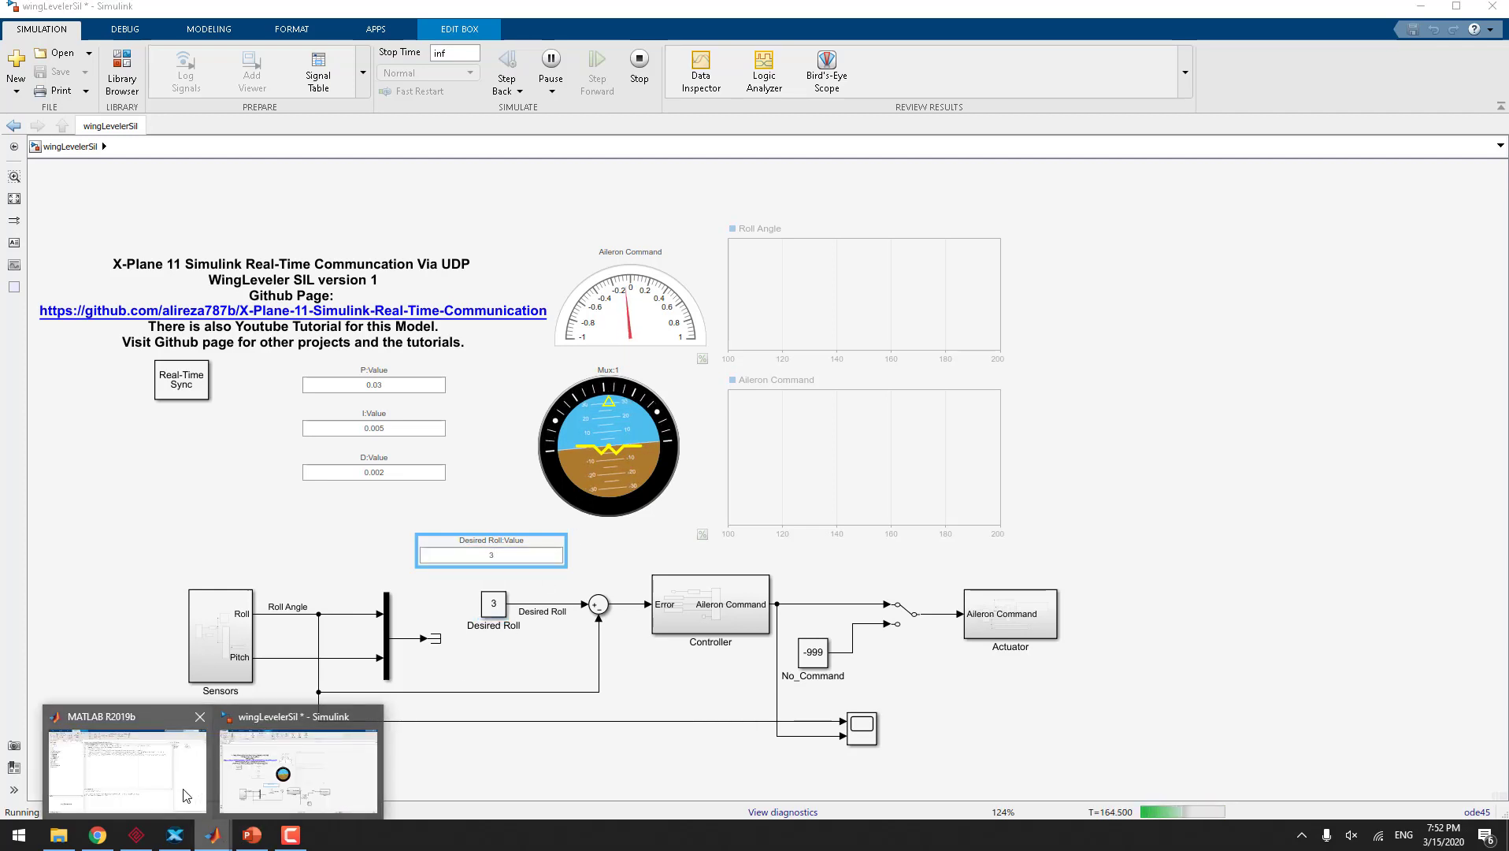
pyautogui.click(175, 834)
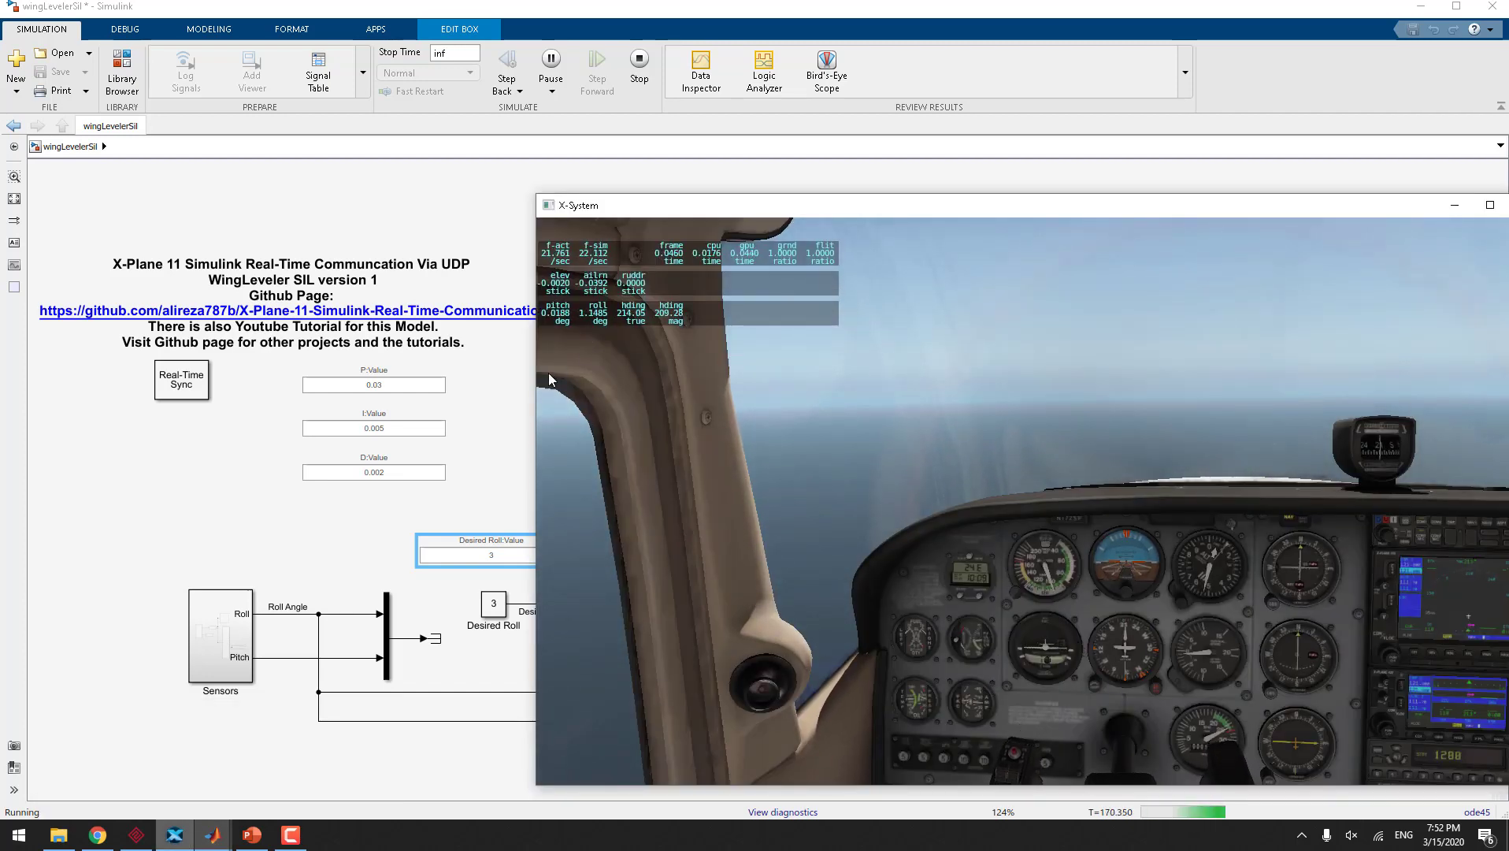
pyautogui.click(487, 556)
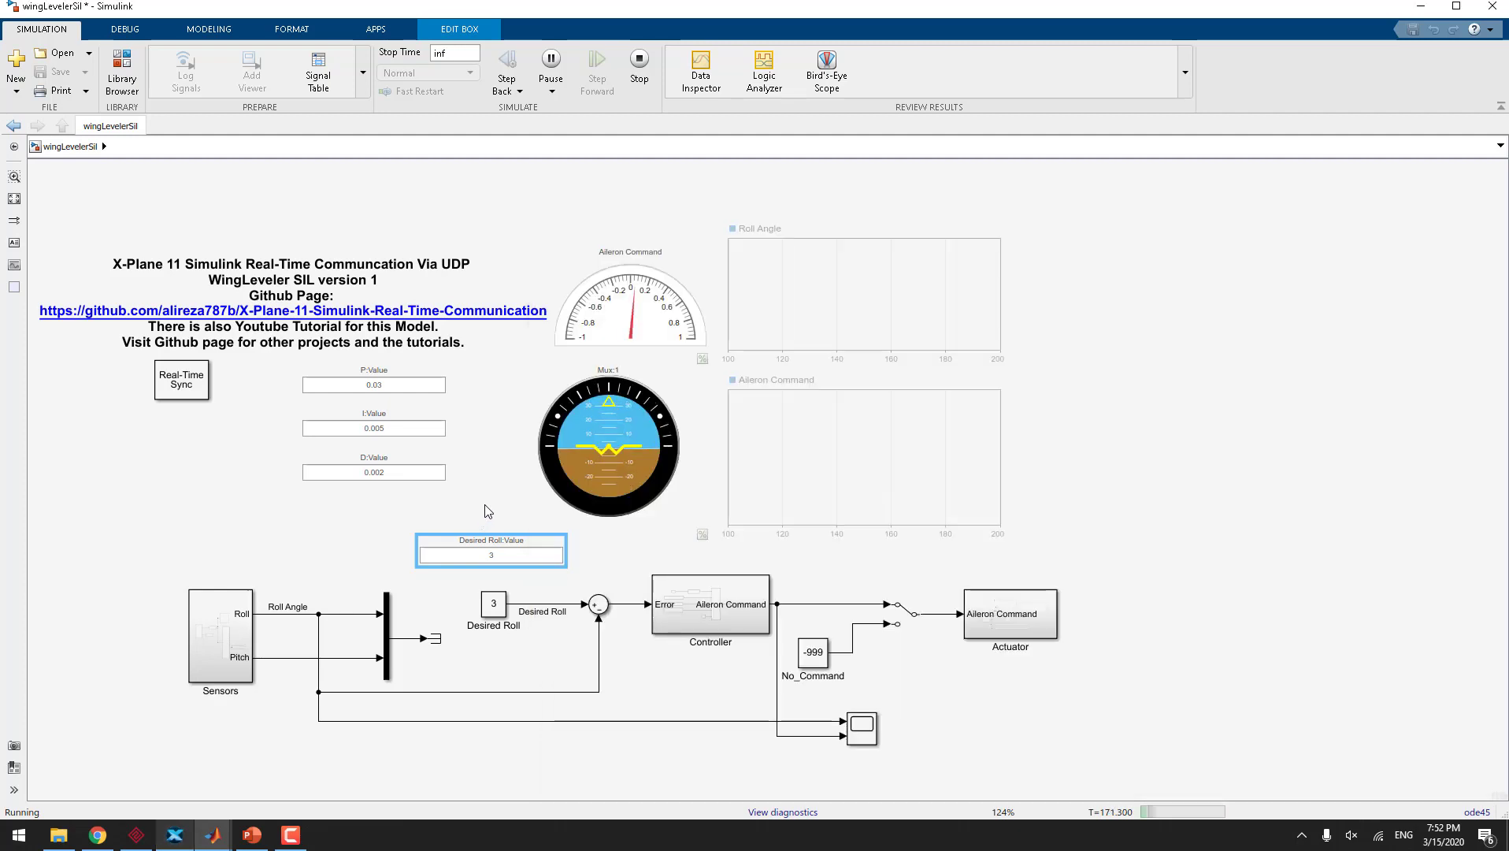
pyautogui.click(489, 556)
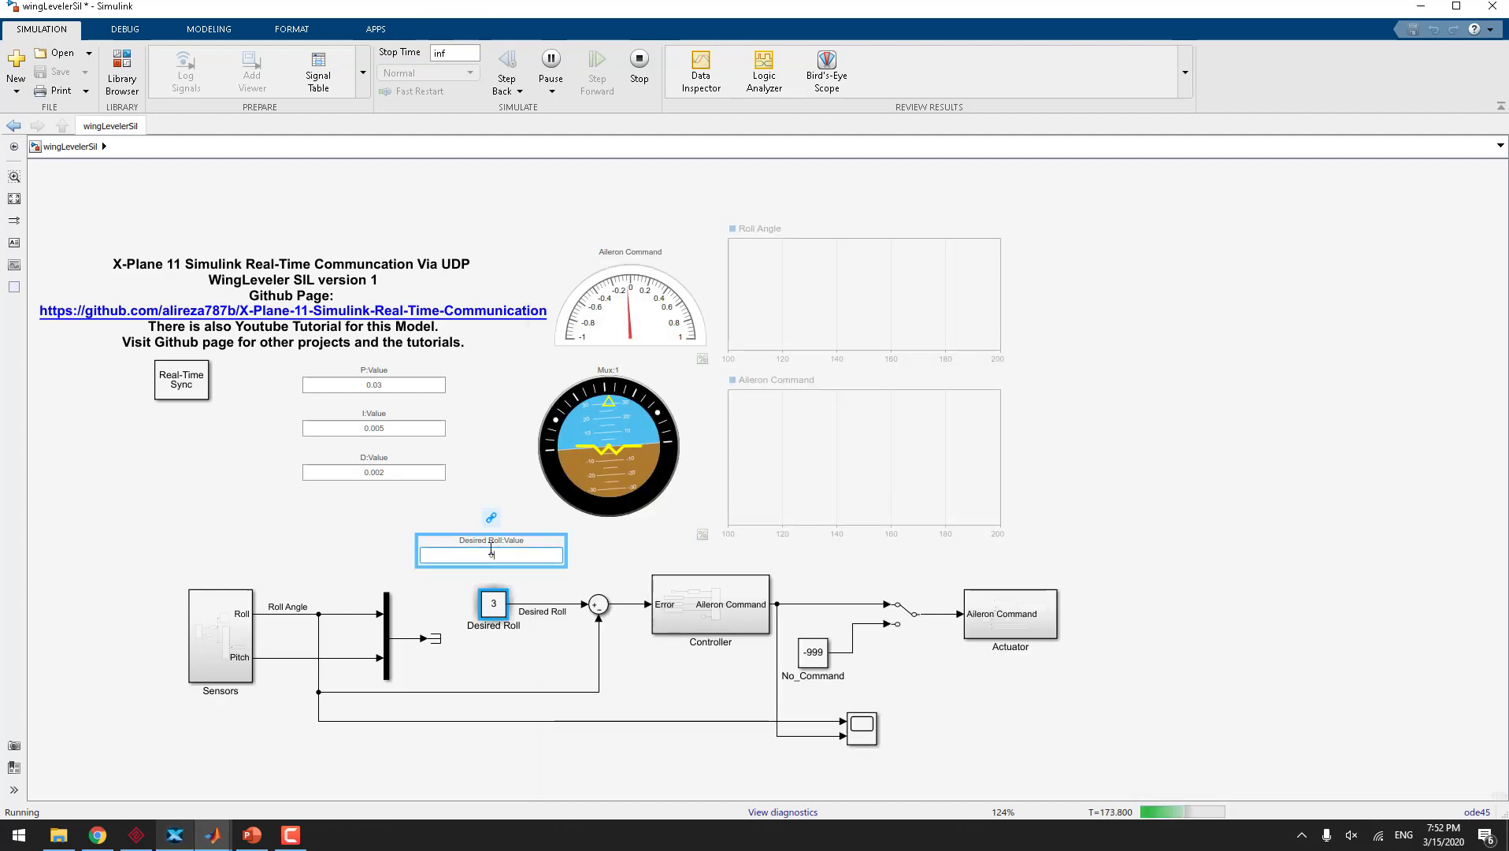
pyautogui.write('0')
pyautogui.press('Return')
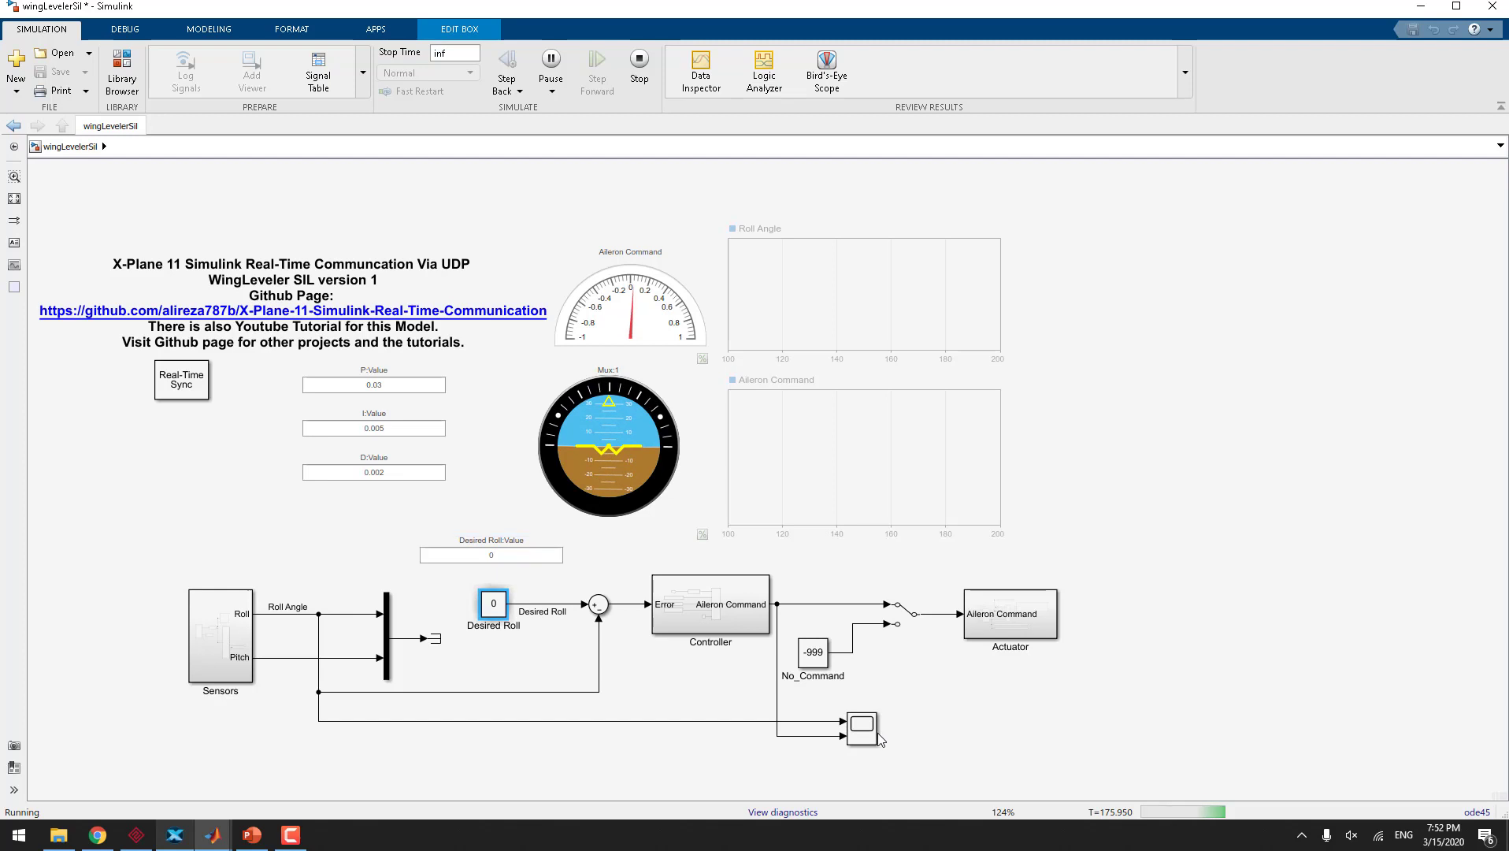
# Open the Scope, move it over the model, and scale both roll and aileron plots to fit
pyautogui.click(880, 738)
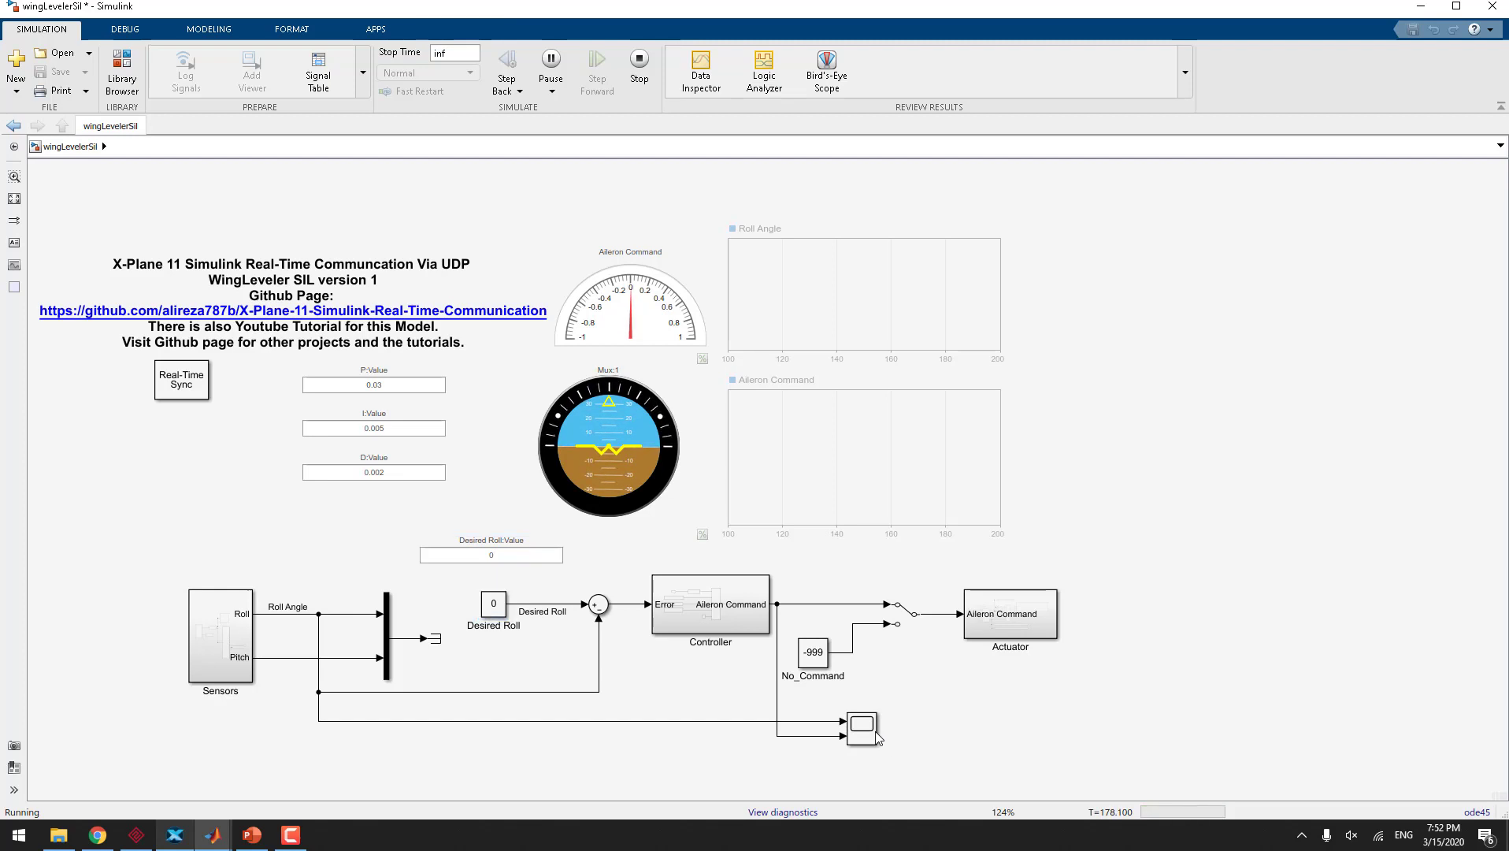
pyautogui.doubleClick(871, 731)
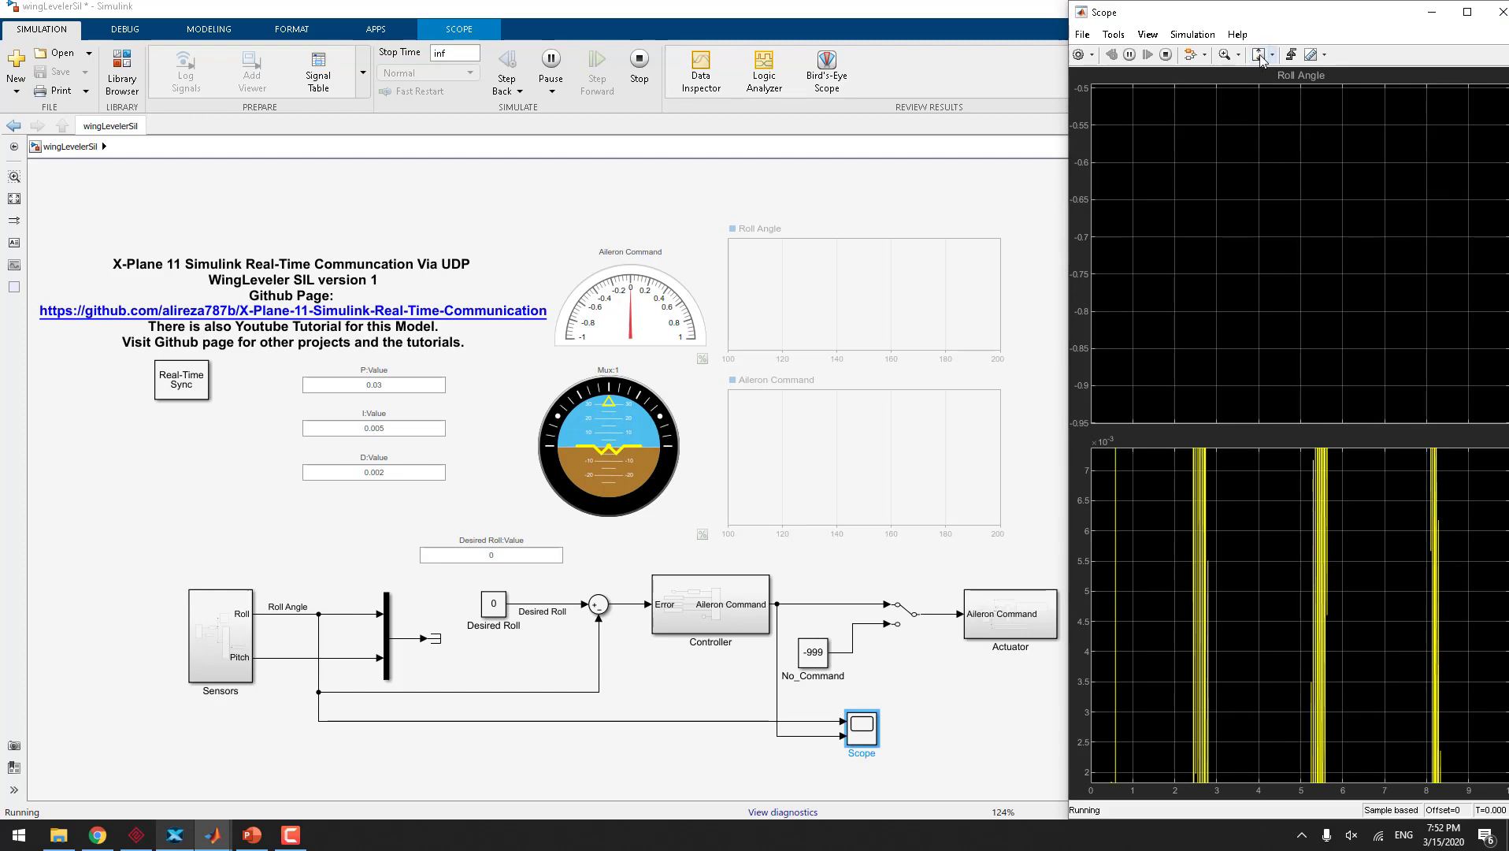
pyautogui.moveTo(1262, 23); pyautogui.dragTo(1081, 45)
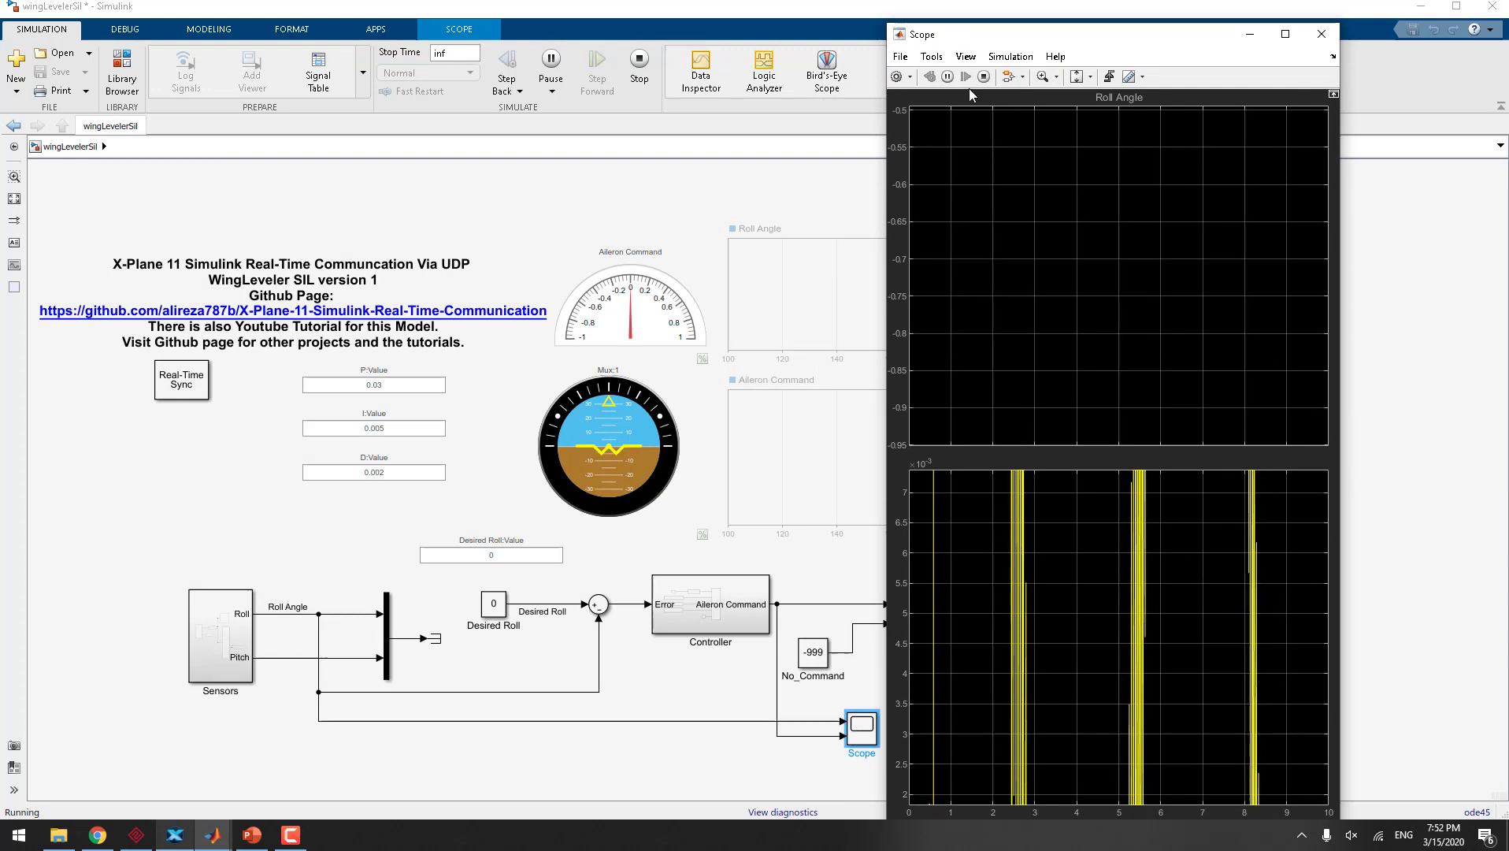
pyautogui.moveTo(1007, 45)
pyautogui.mouseDown()
pyautogui.moveTo(736, 38)
pyautogui.moveTo(980, 41)
pyautogui.mouseUp()
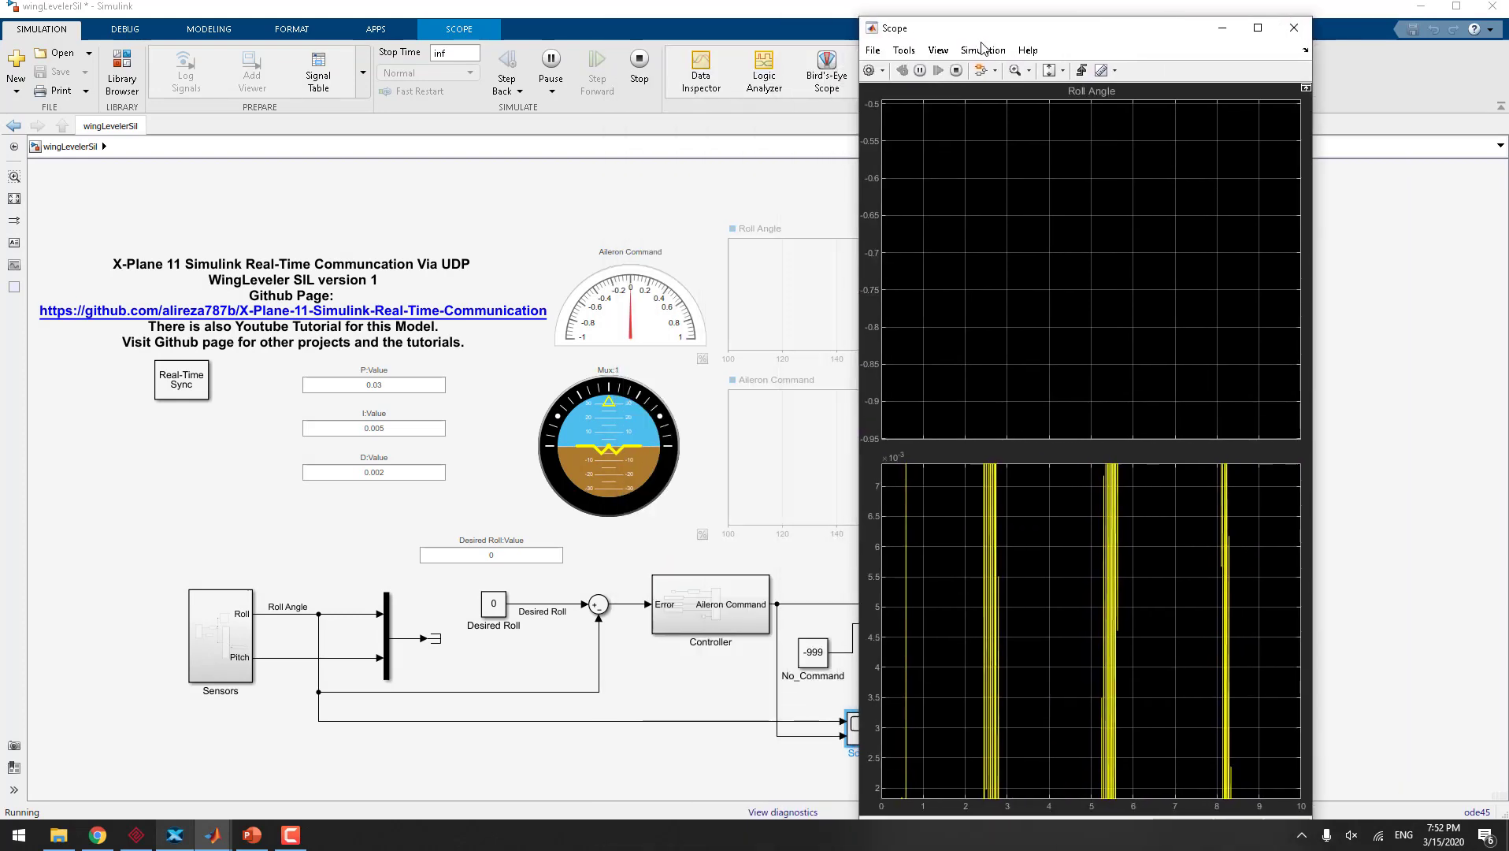
pyautogui.click(1063, 72)
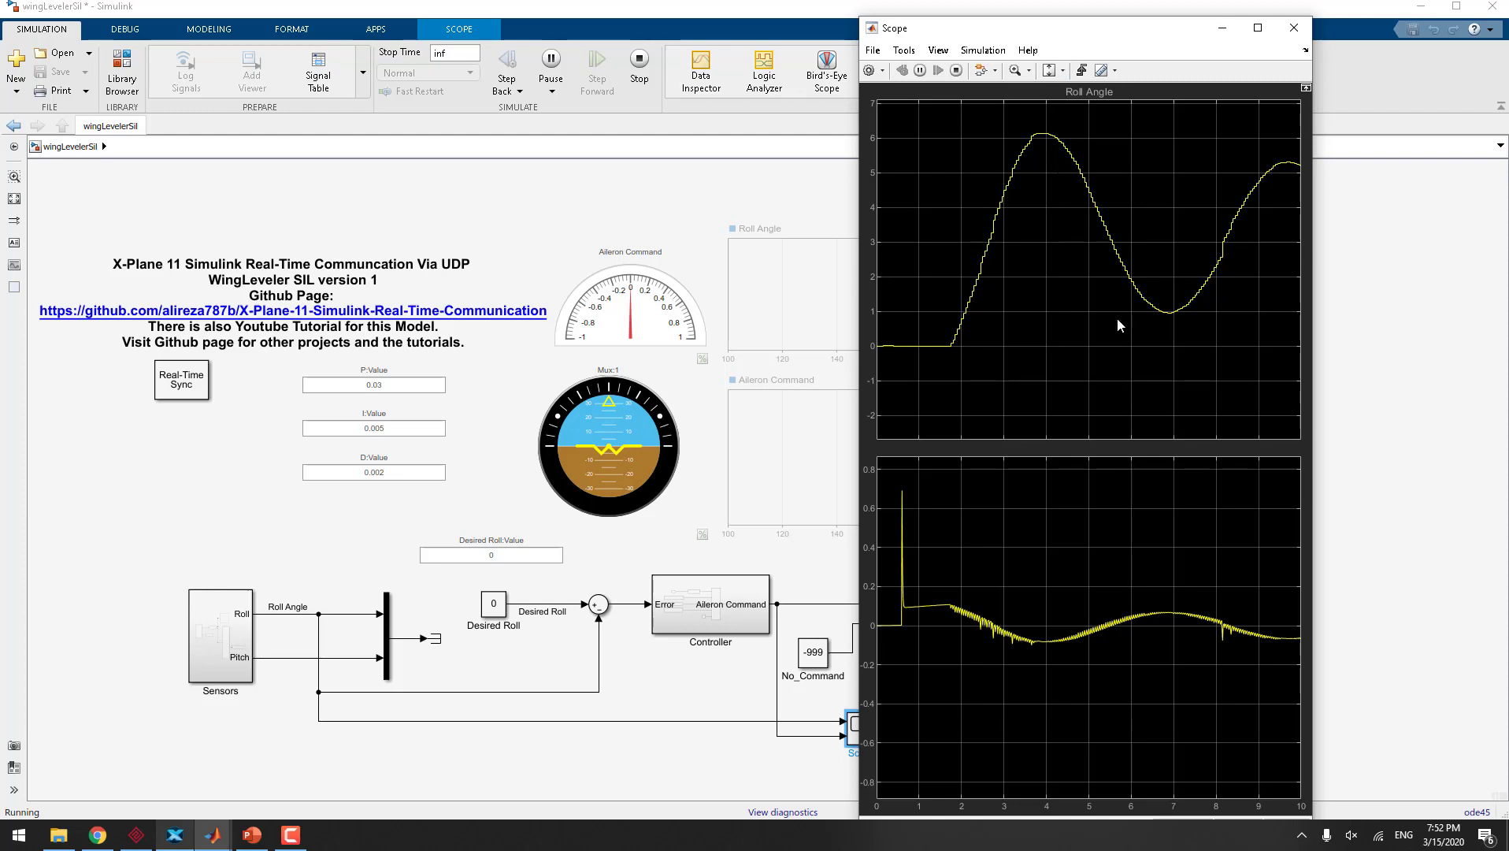
# Stop the simulation and start a fresh run
pyautogui.click(648, 71)
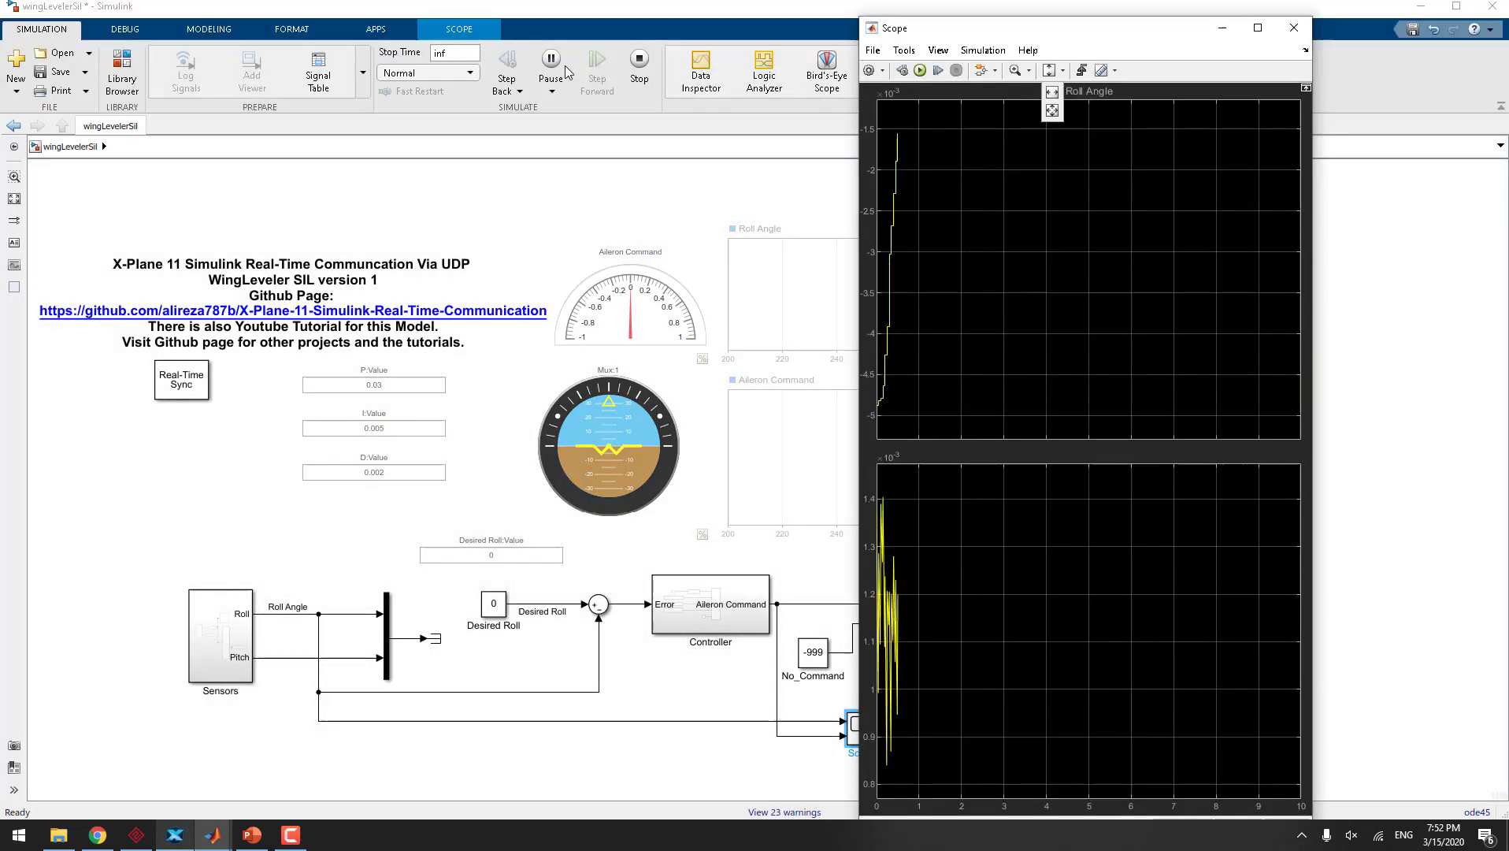
pyautogui.click(687, 157)
pyautogui.click(551, 60)
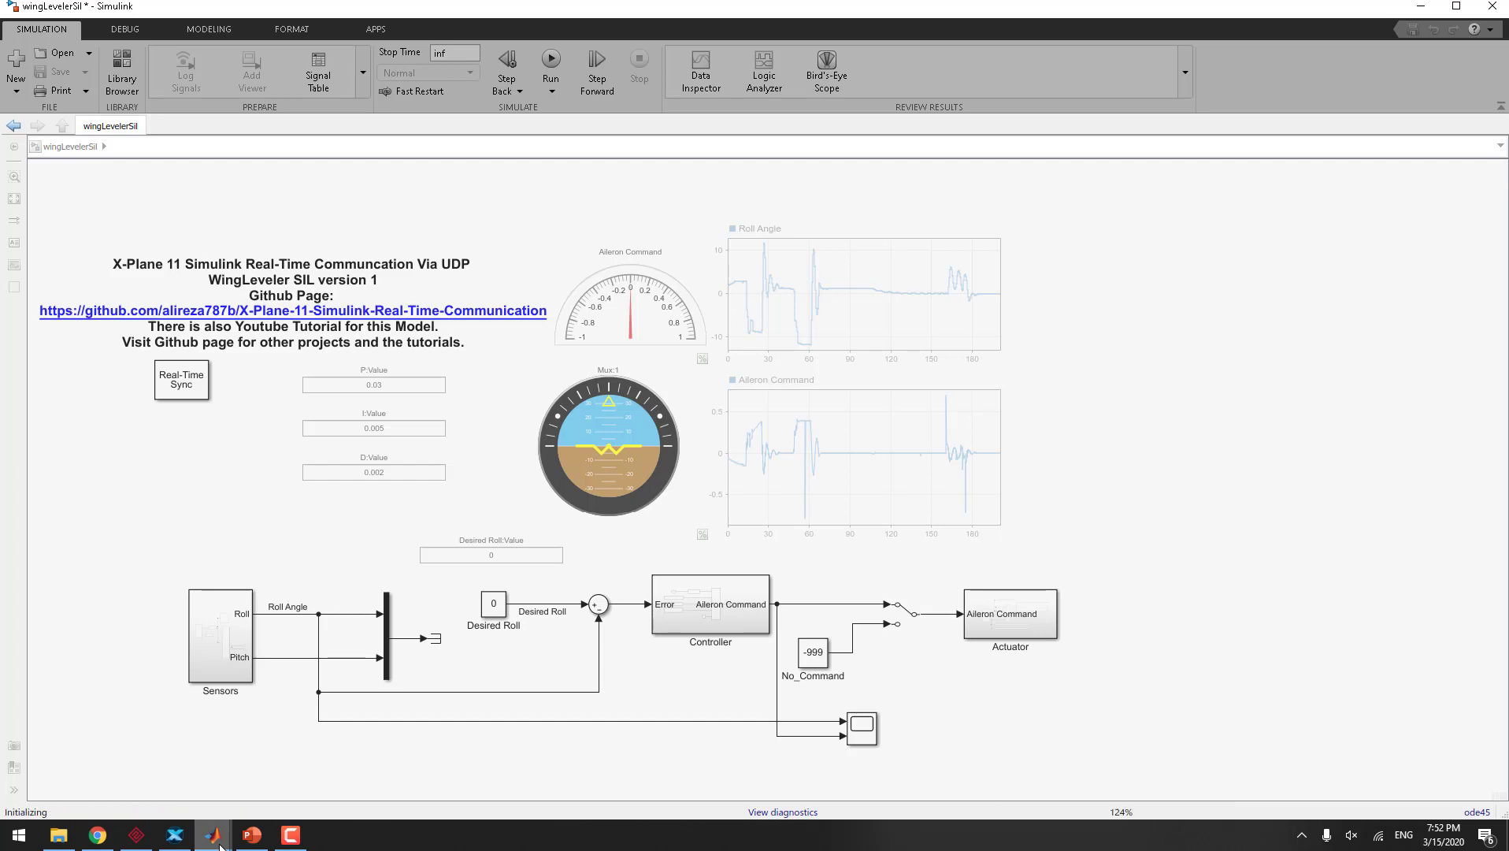
# Rescale the new run's Scope plots to fit the roll trace, then return to the model window
pyautogui.moveTo(223, 837)
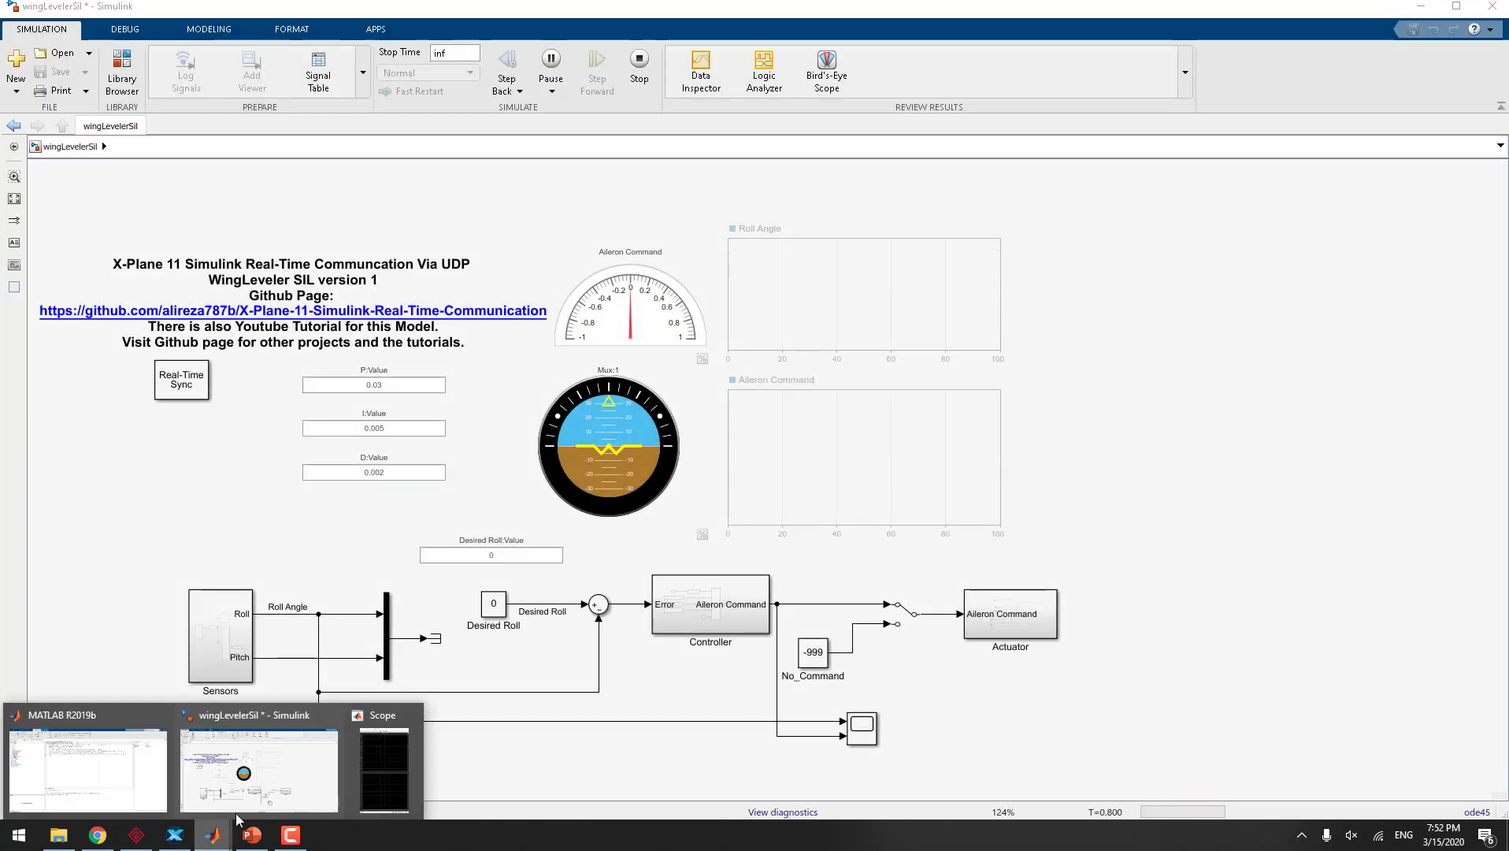
pyautogui.click(399, 757)
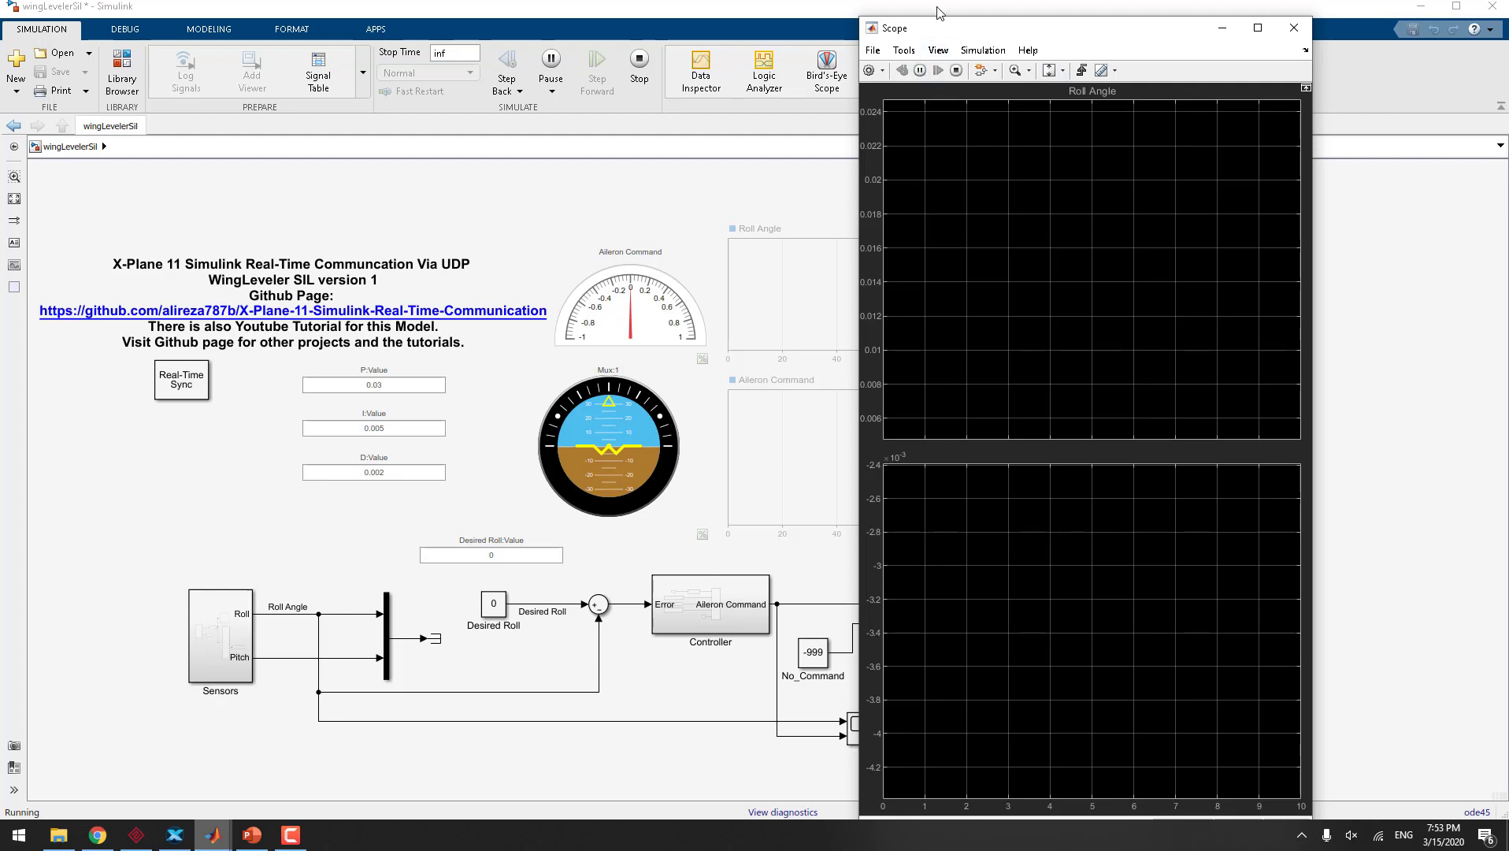
pyautogui.moveTo(1031, 30)
pyautogui.mouseDown()
pyautogui.moveTo(591, 65)
pyautogui.moveTo(1059, 36)
pyautogui.mouseUp()
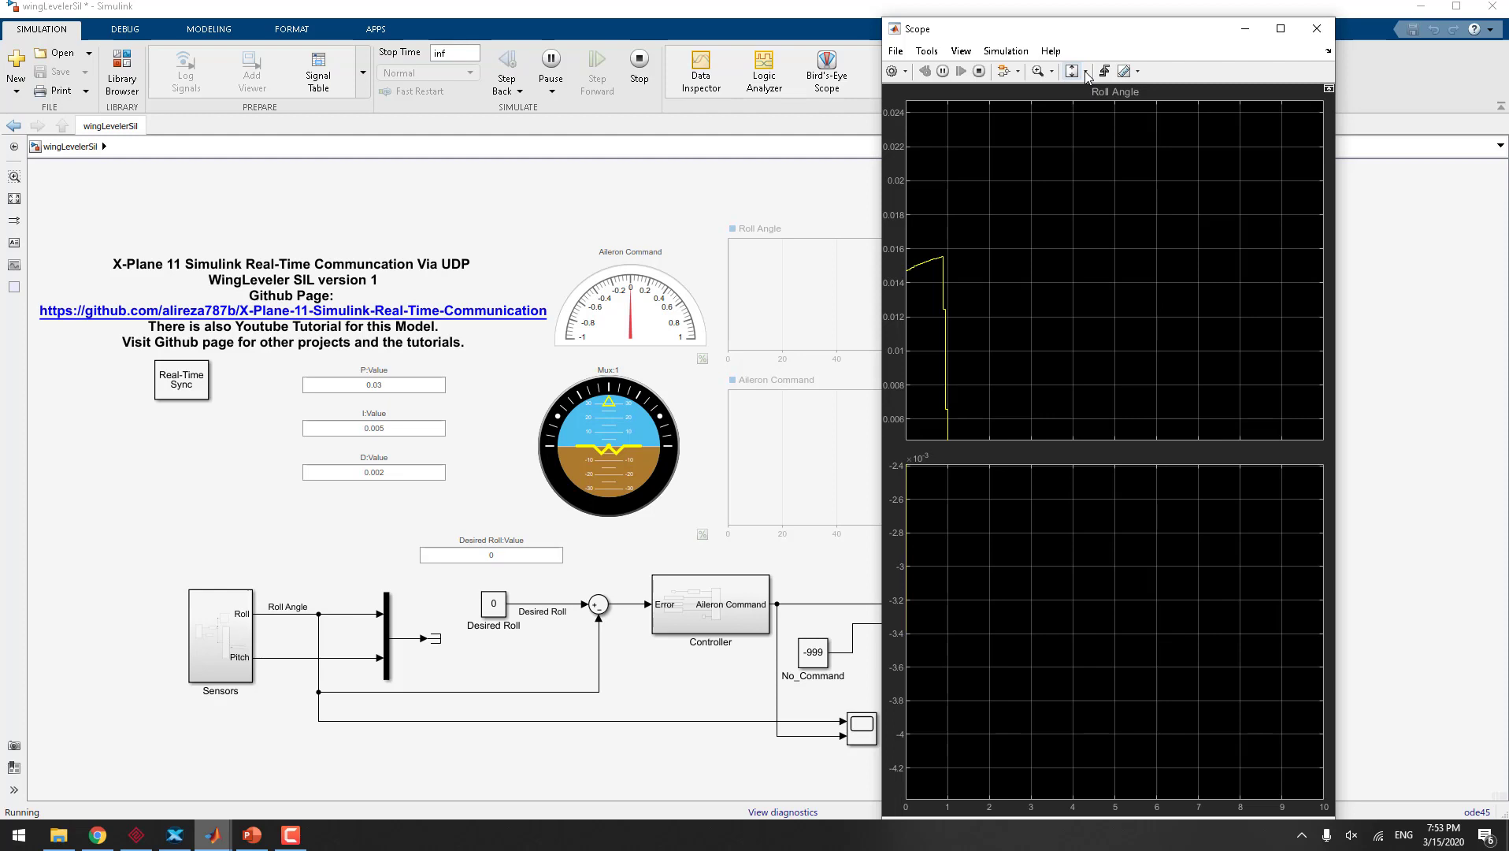
pyautogui.click(1087, 73)
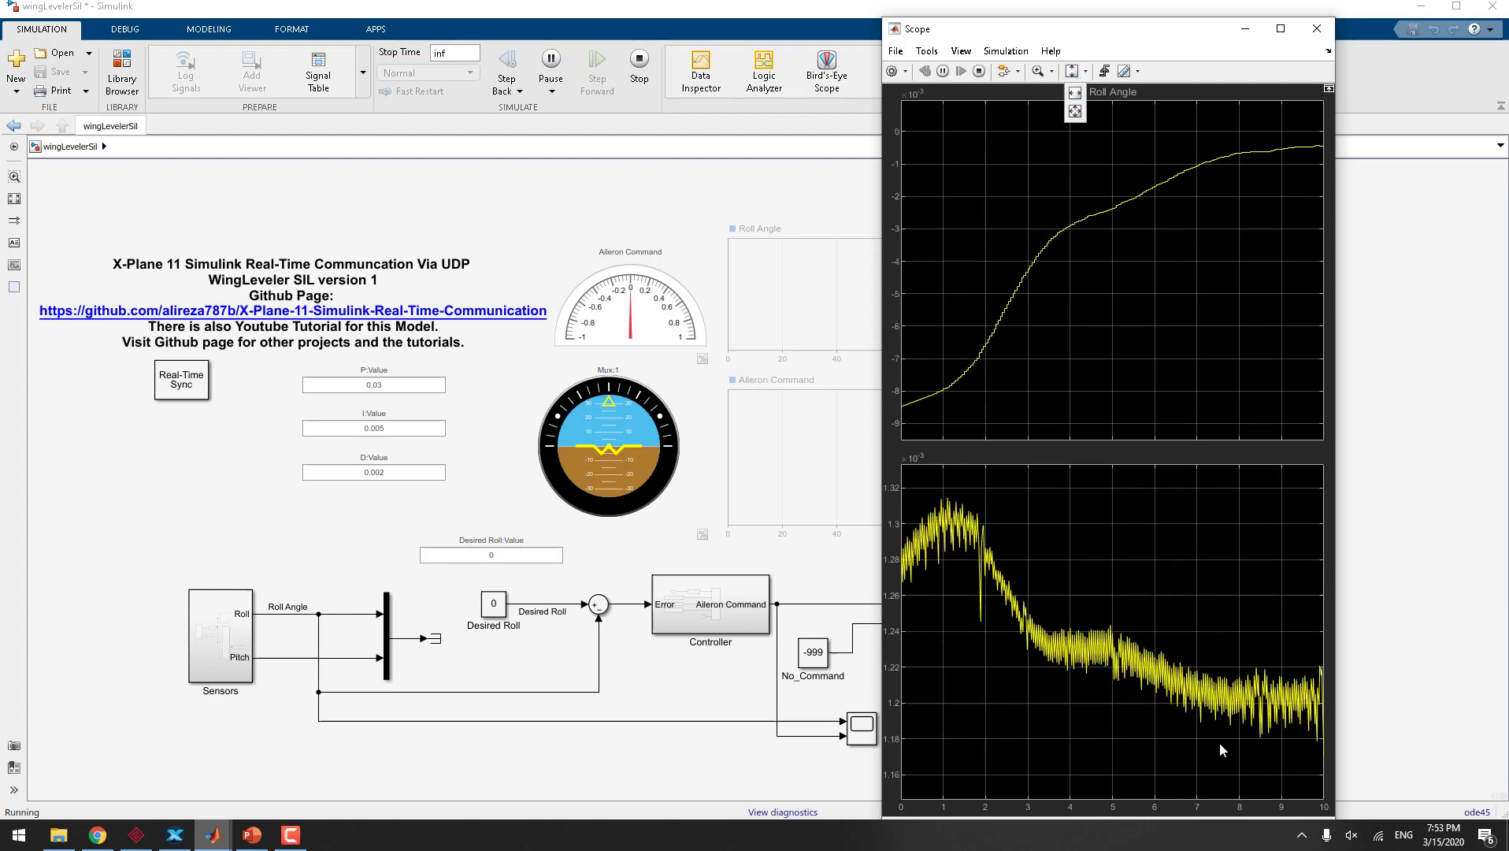
pyautogui.click(1244, 445)
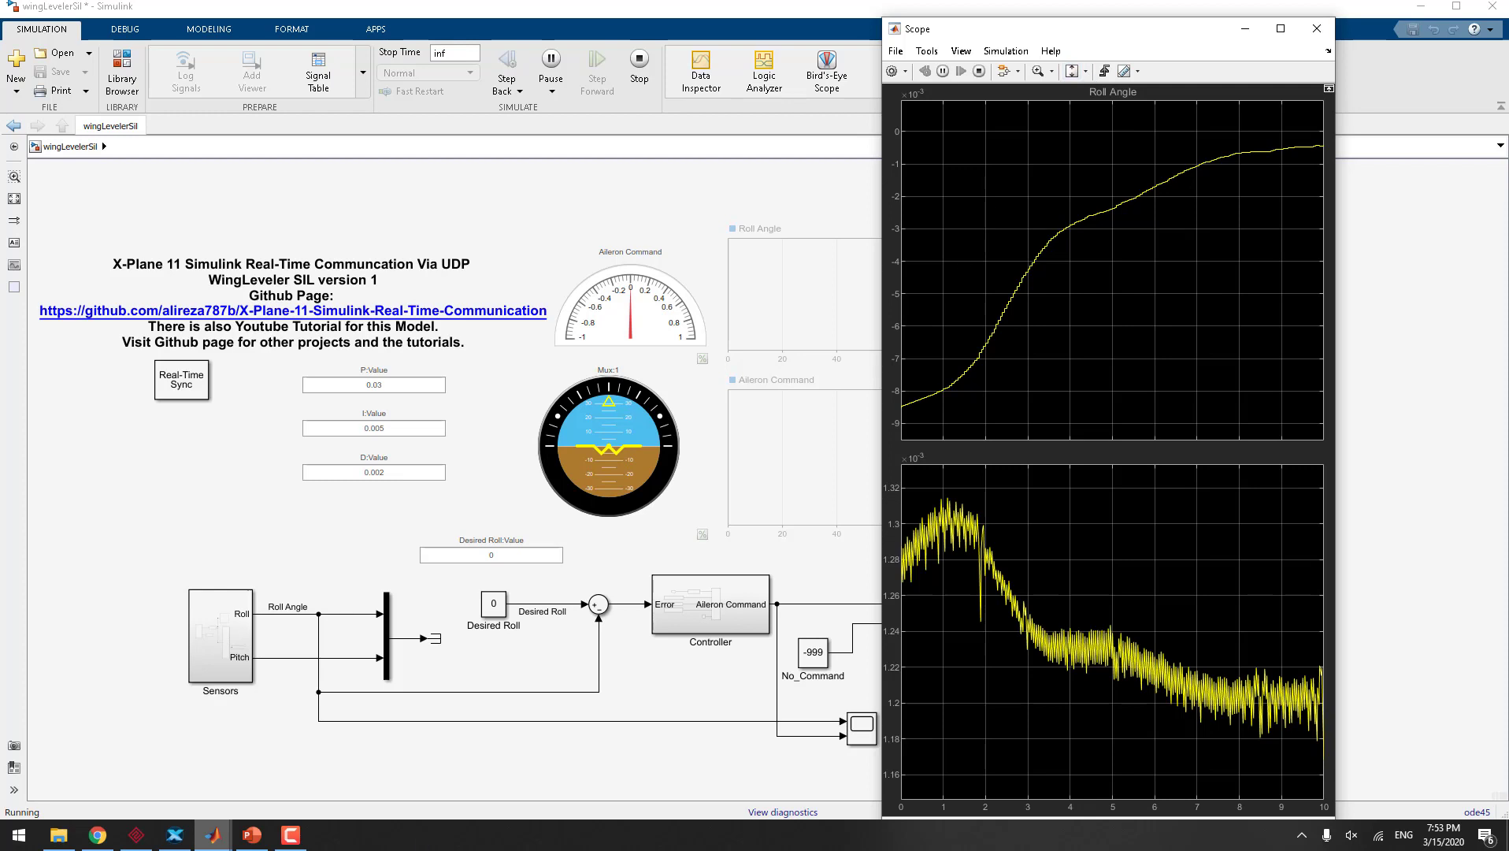
pyautogui.moveTo(221, 836)
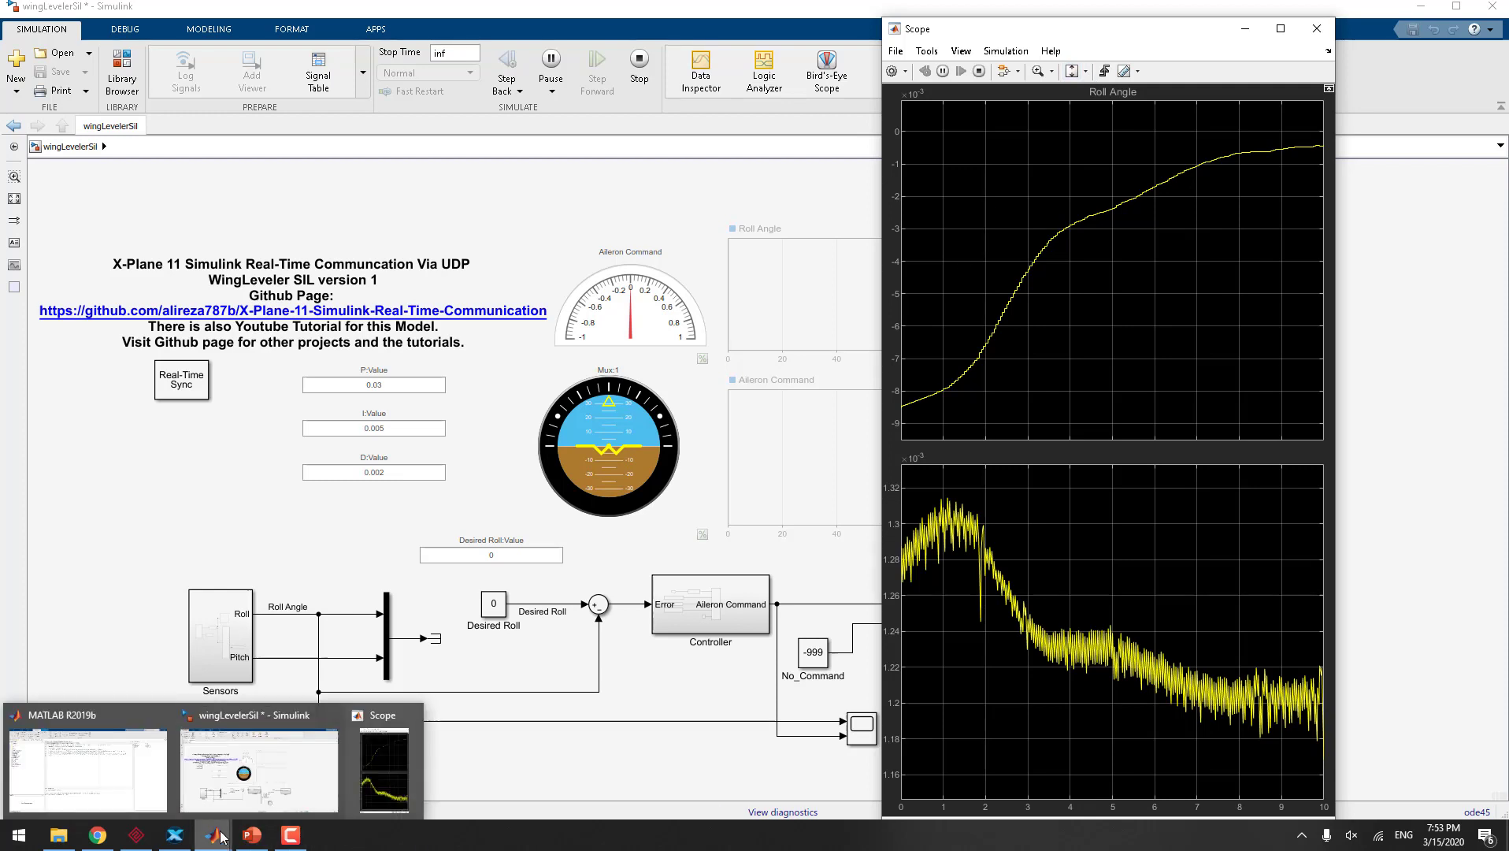
pyautogui.click(240, 788)
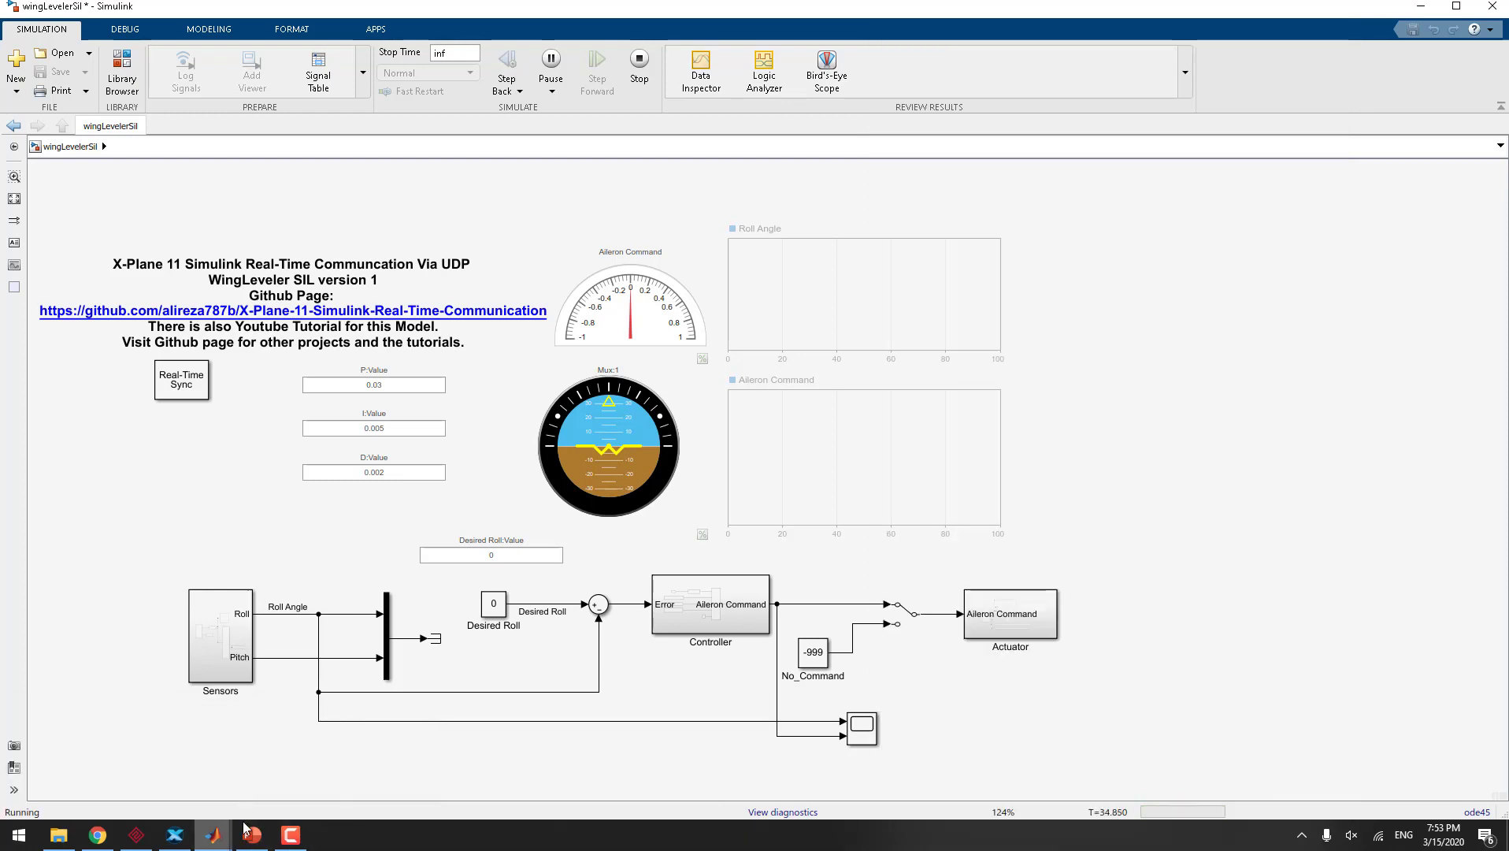
# Maximize the Scope, glance at X-Plane, then restore the Scope to normal size over the model
pyautogui.moveTo(215, 835)
pyautogui.click(375, 779)
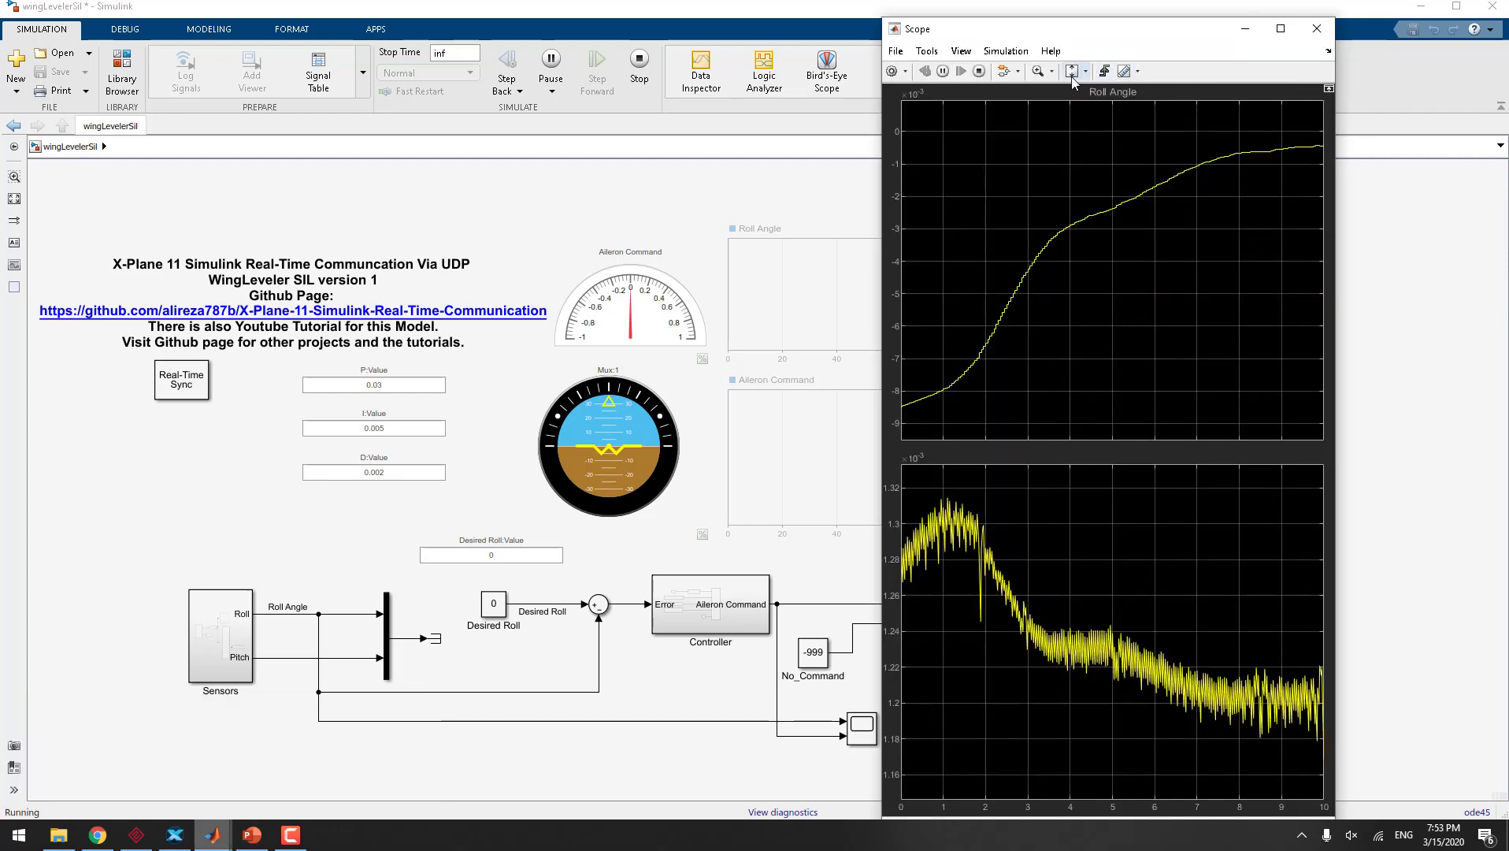
pyautogui.click(1280, 28)
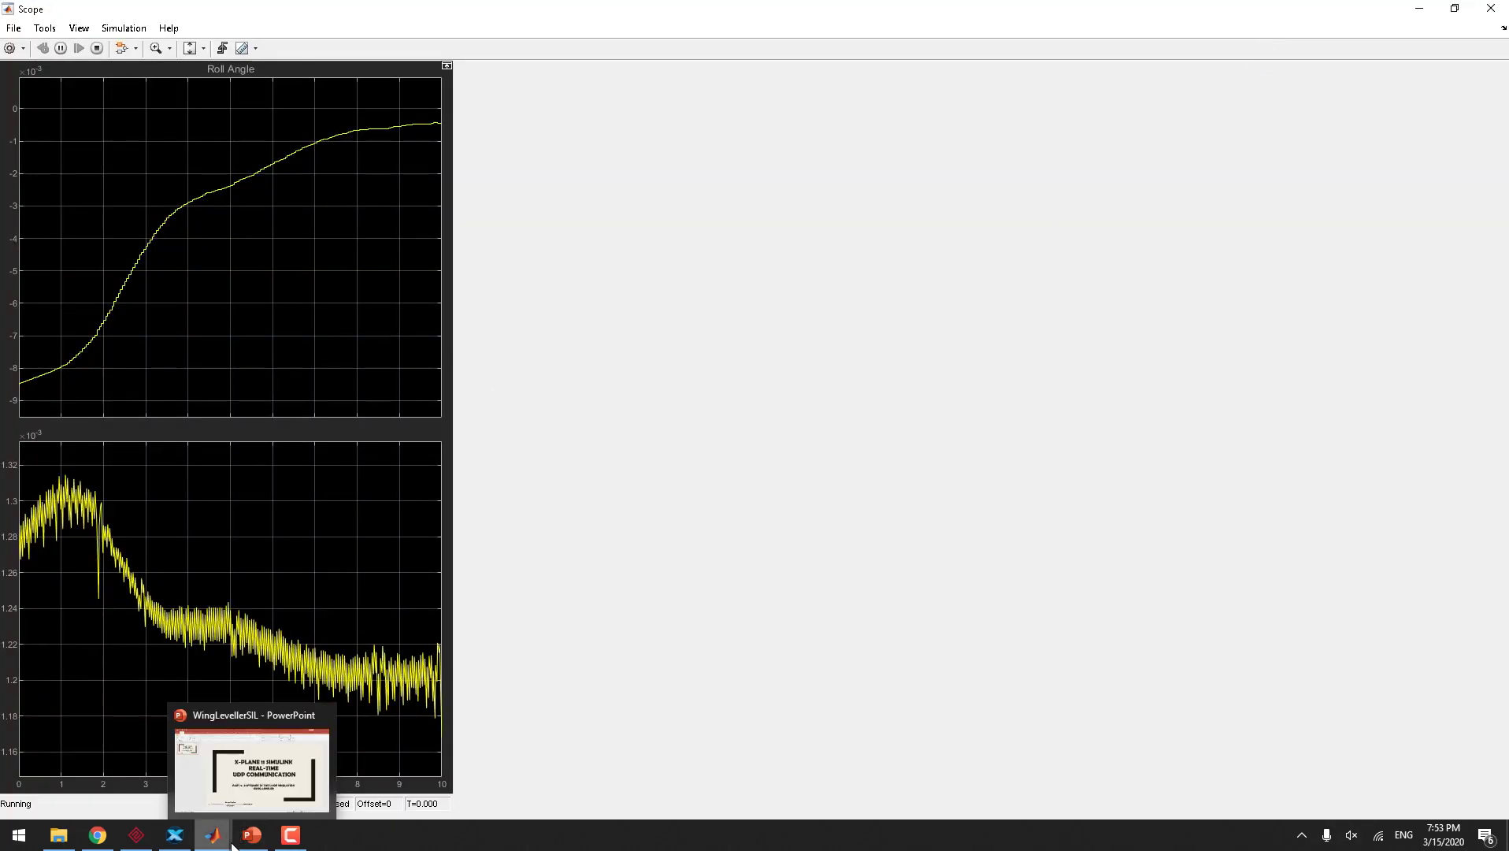
pyautogui.moveTo(704, 6); pyautogui.dragTo(836, 46)
pyautogui.doubleClick(842, 47)
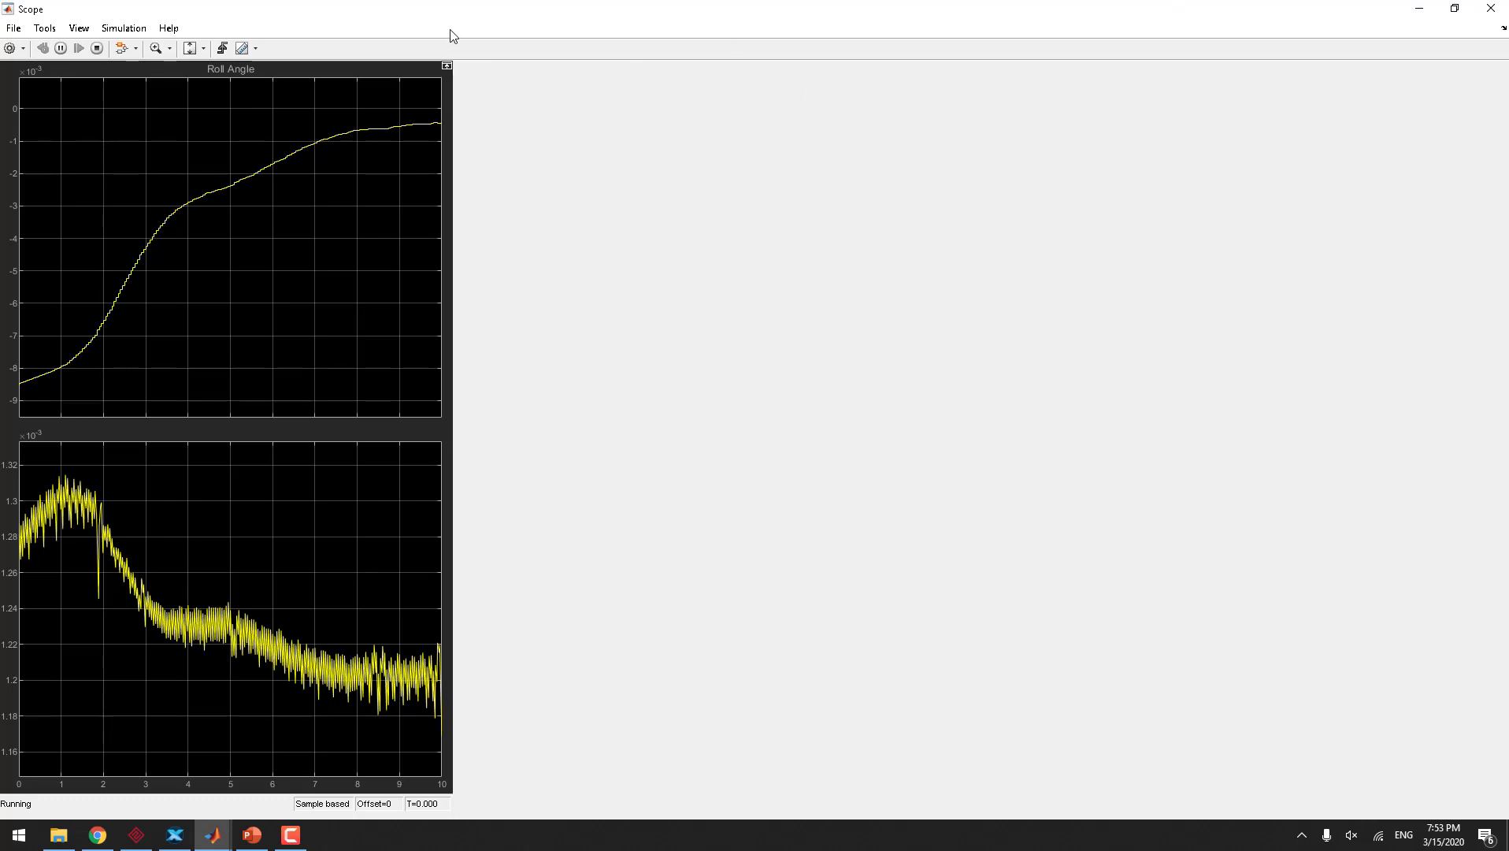
pyautogui.click(169, 840)
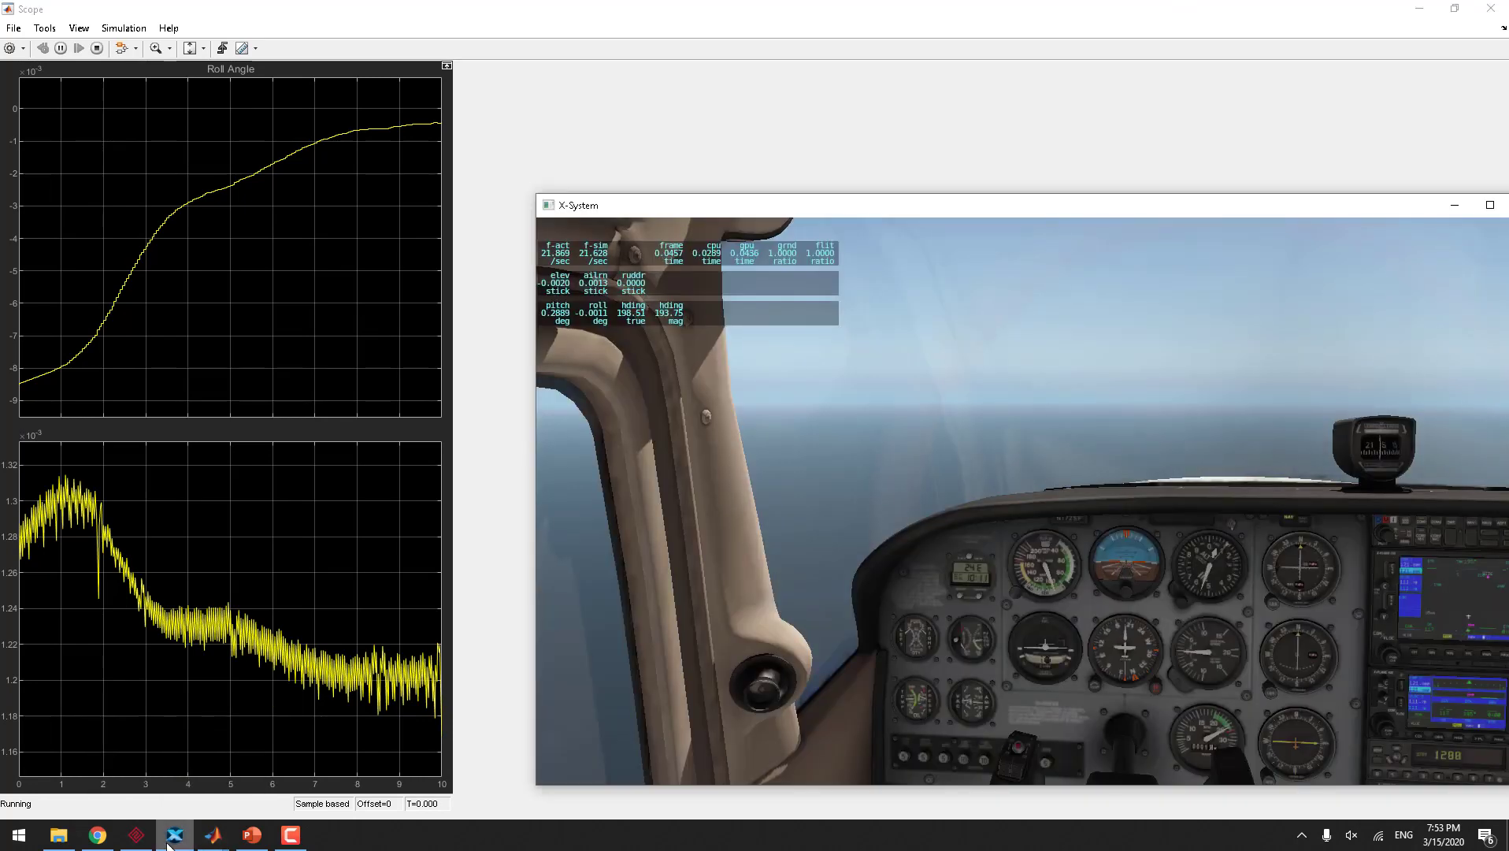
pyautogui.click(169, 839)
pyautogui.moveTo(292, 6); pyautogui.dragTo(1130, 42)
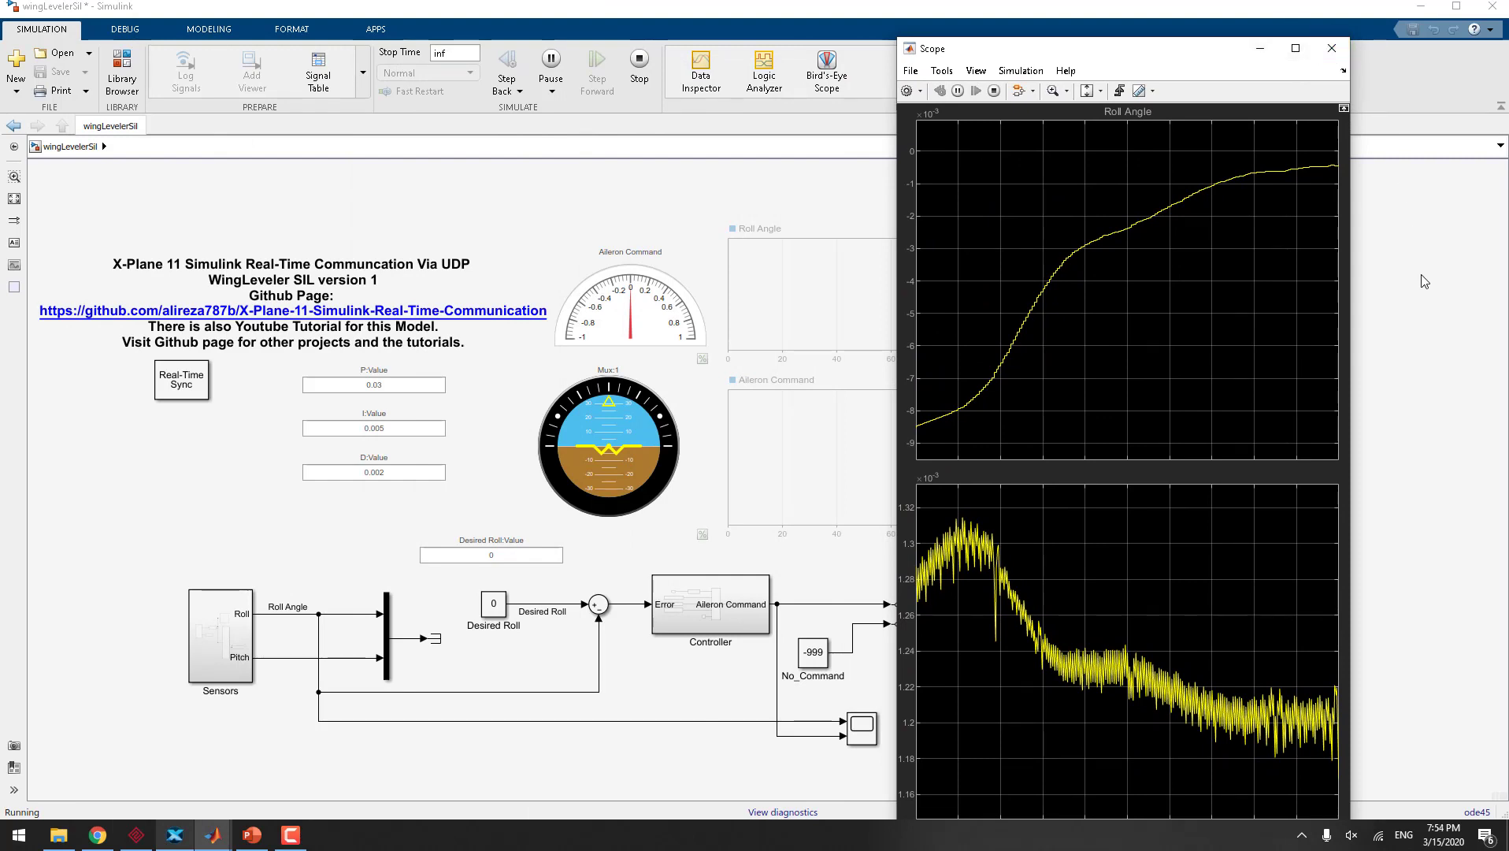
# Close the Scope, stop the run, briefly reopen and close the Scope, and clear the canvas selection
pyautogui.click(1330, 51)
pyautogui.click(651, 70)
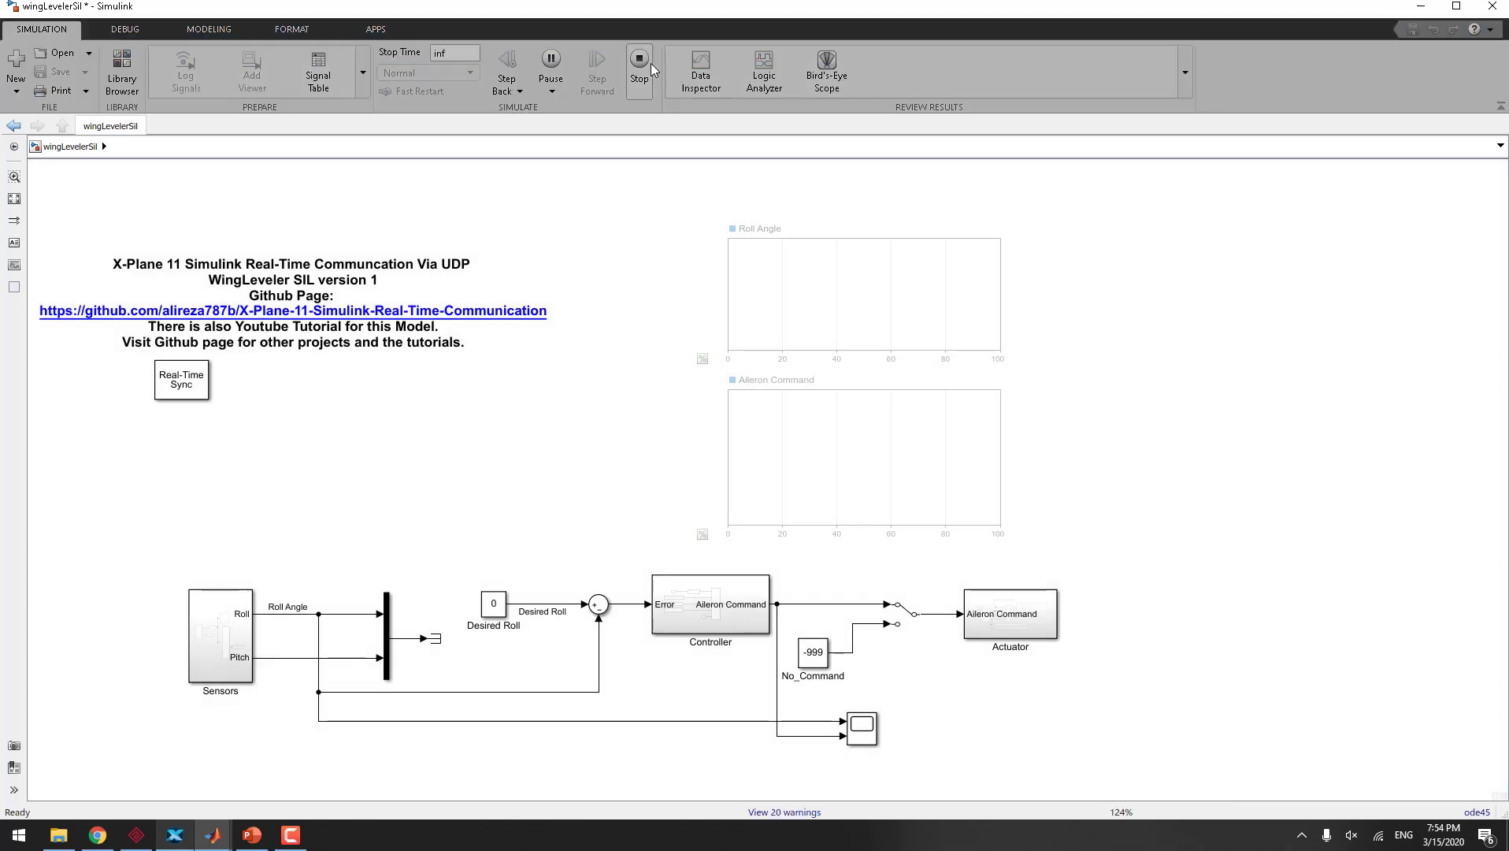
pyautogui.doubleClick(859, 731)
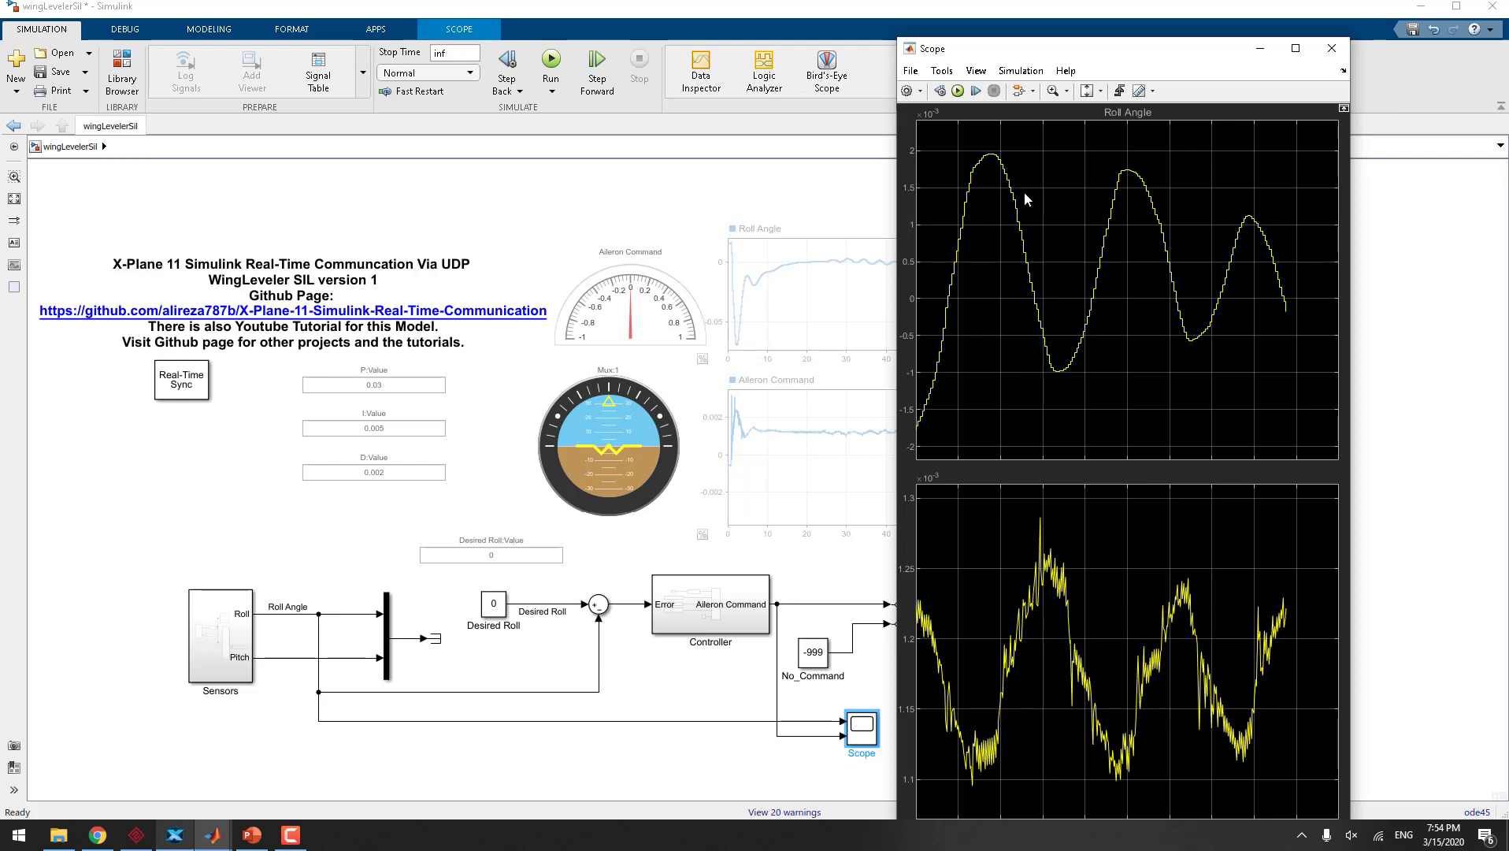
pyautogui.click(1331, 48)
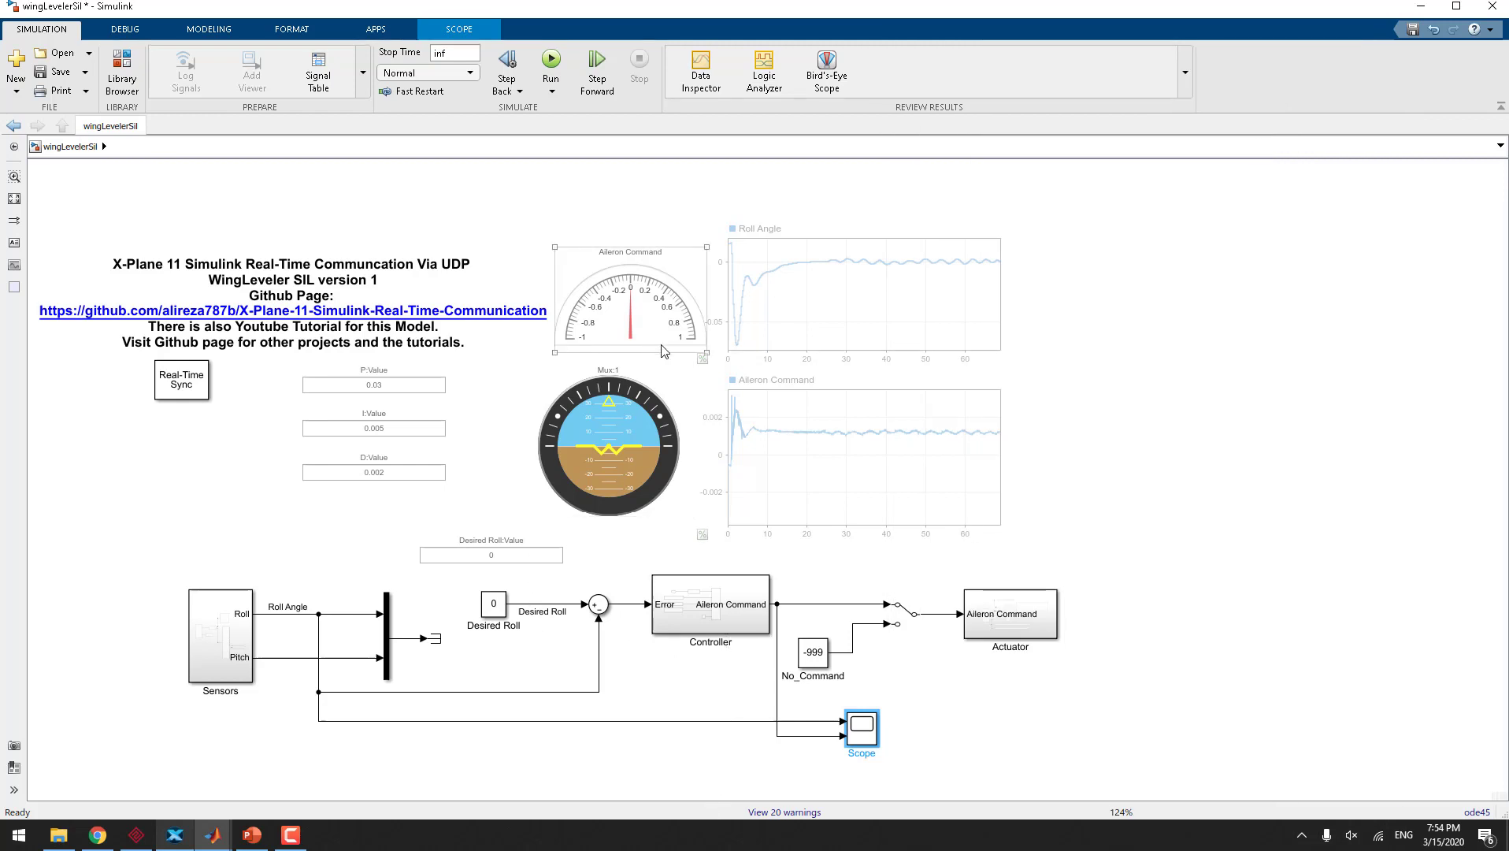
pyautogui.click(1088, 349)
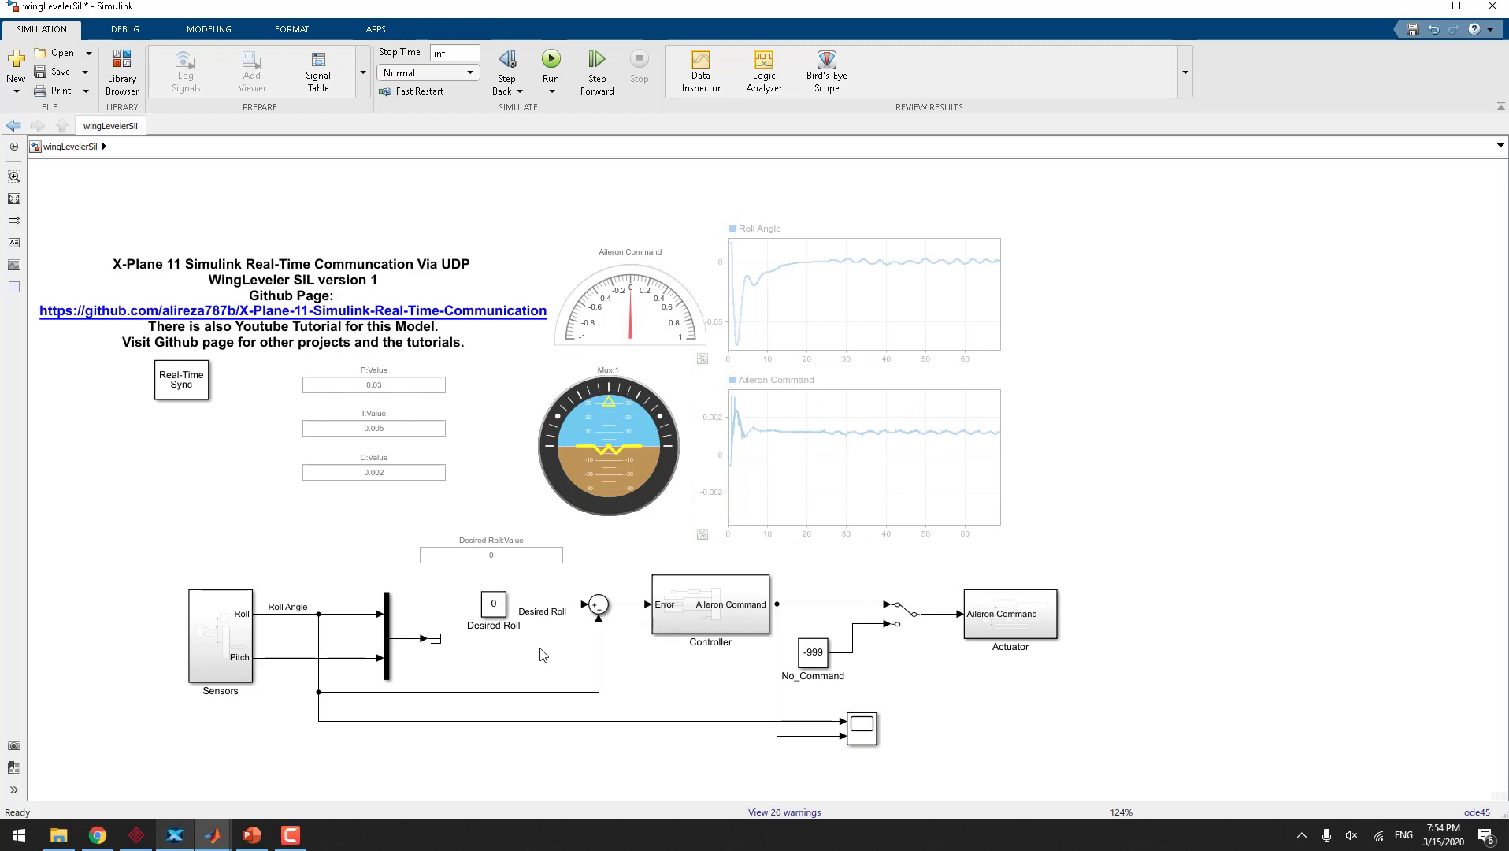
# Inspect the Sensors subsystem's UDP decoding, go back to top level, then switch to the PowerPoint title slide
pyautogui.doubleClick(206, 634)
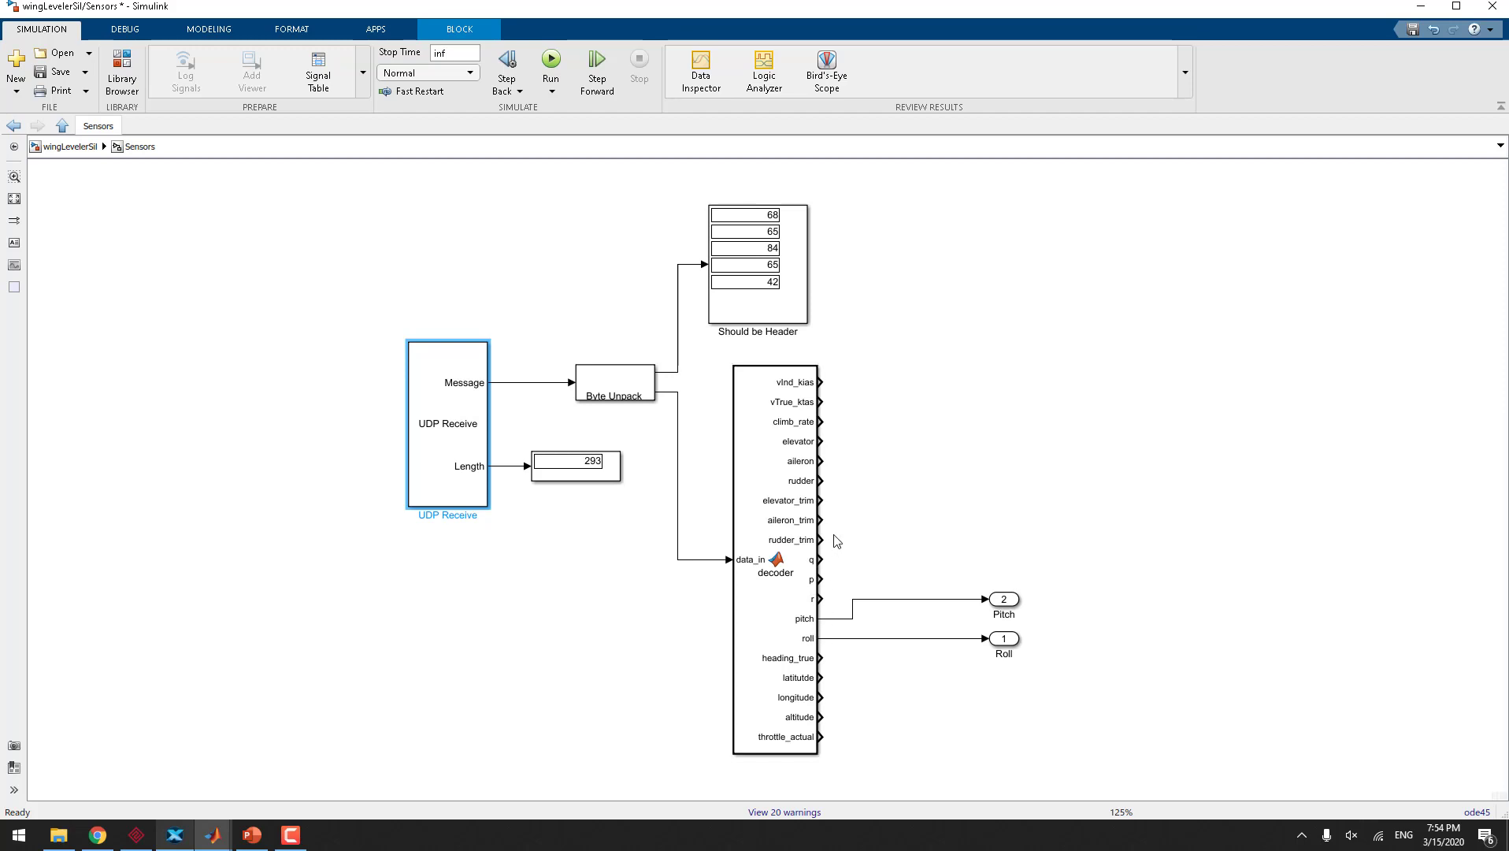
pyautogui.click(66, 126)
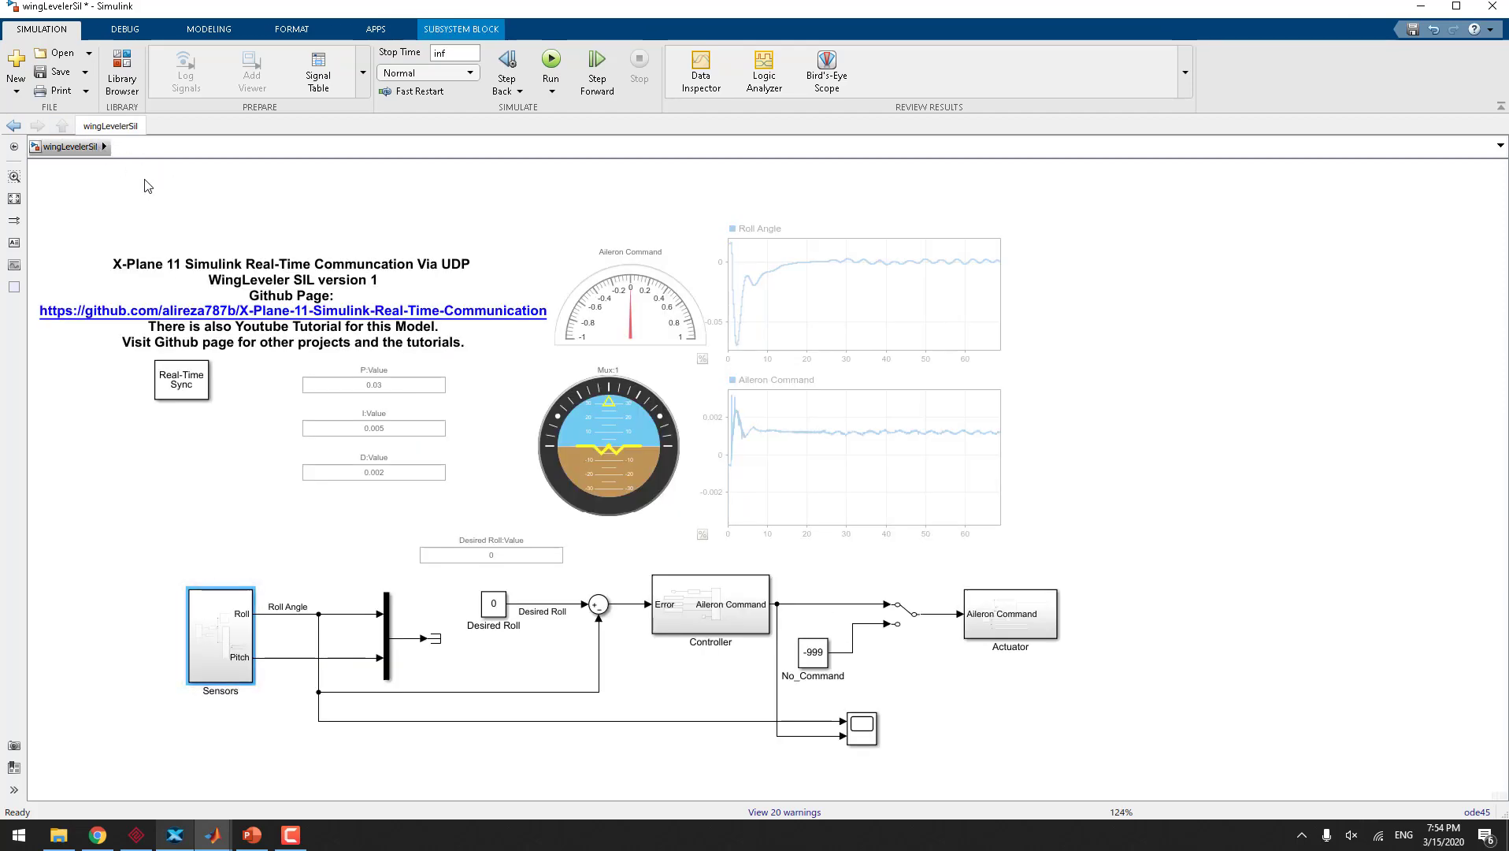
pyautogui.click(328, 477)
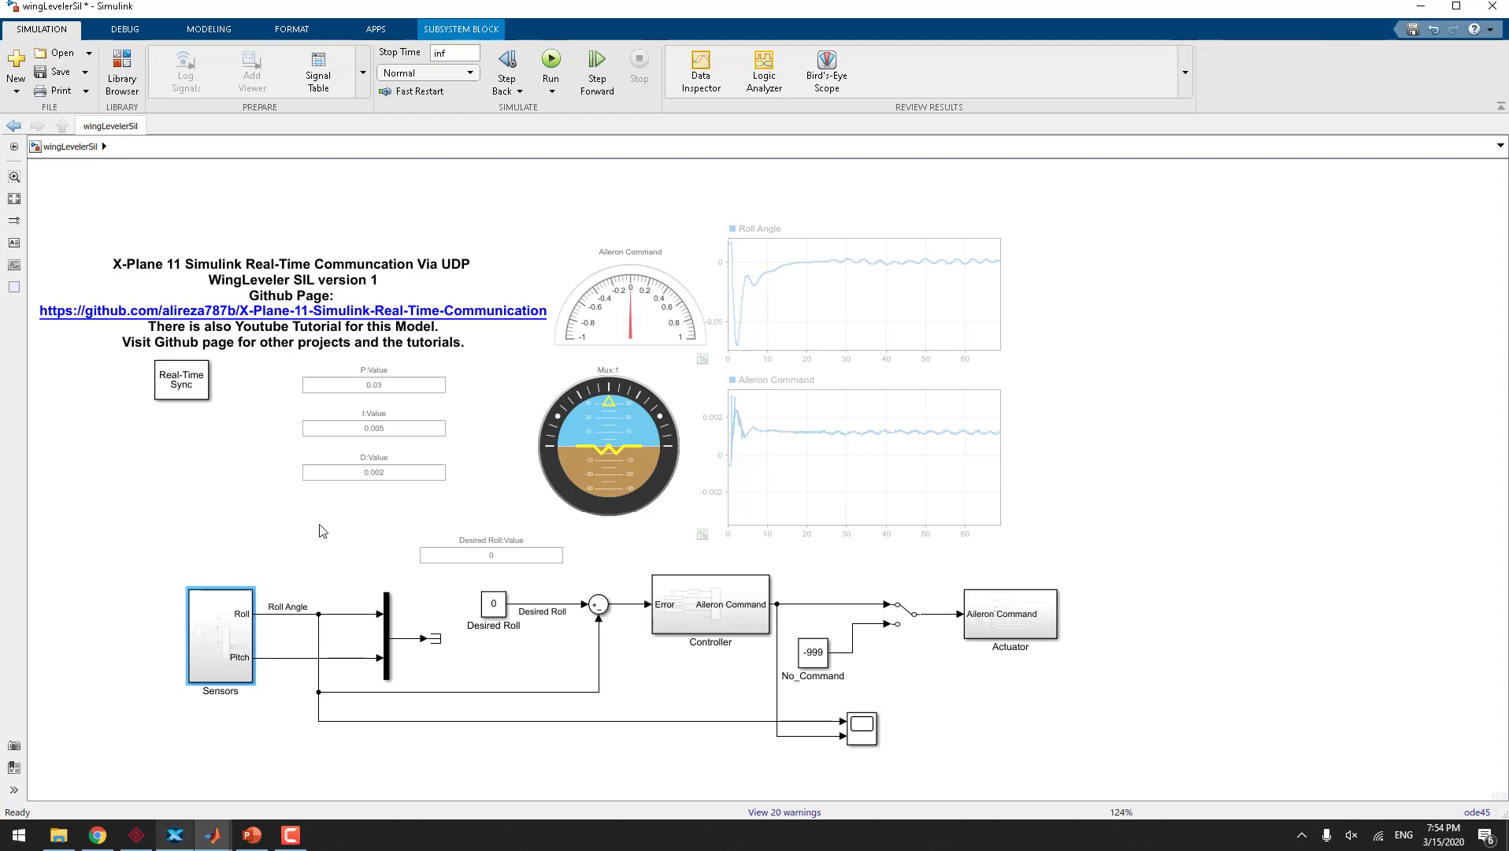
pyautogui.click(254, 837)
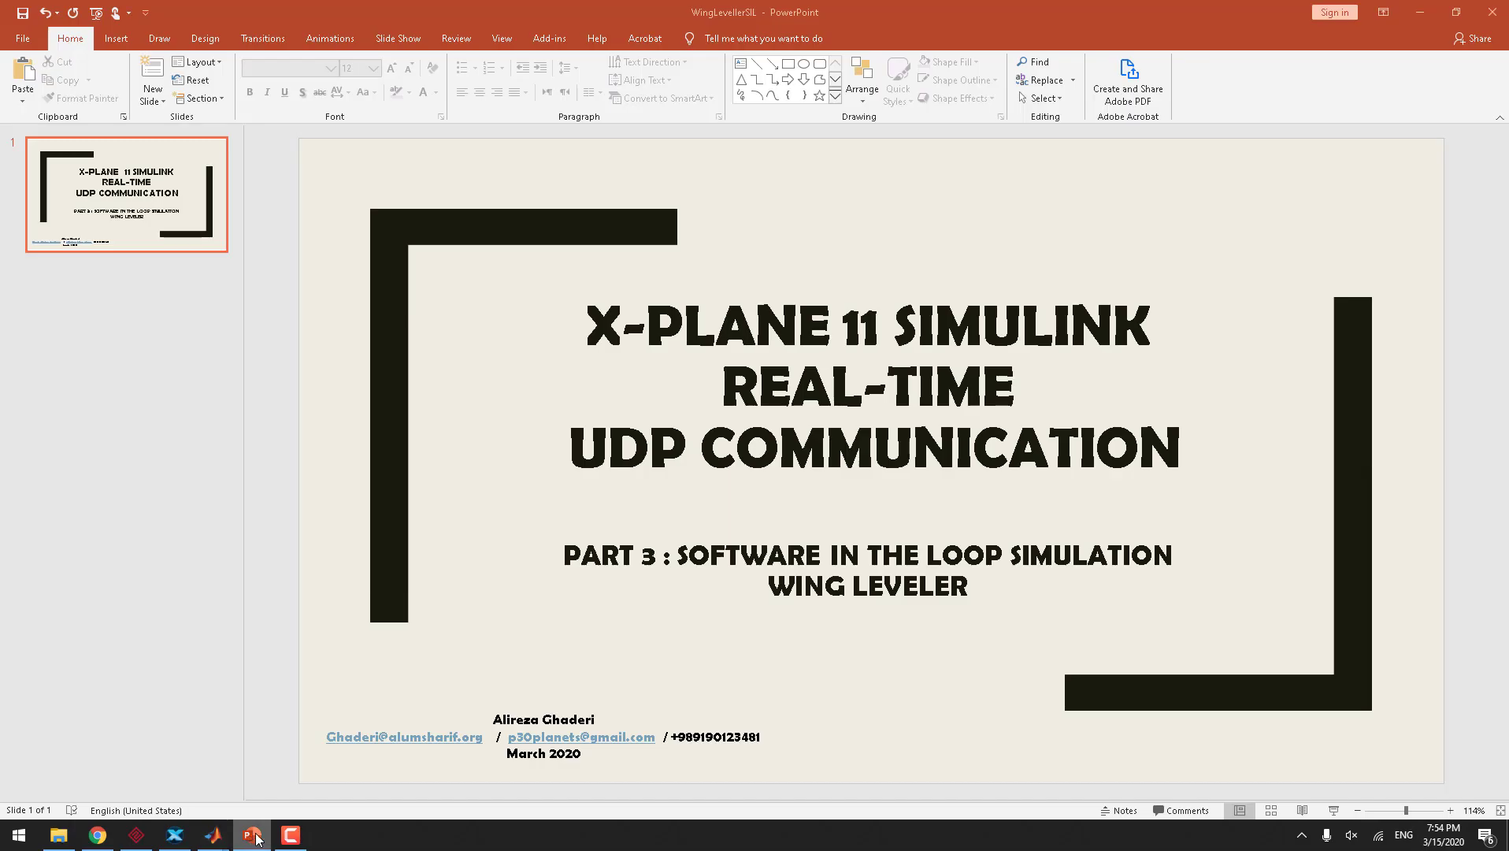